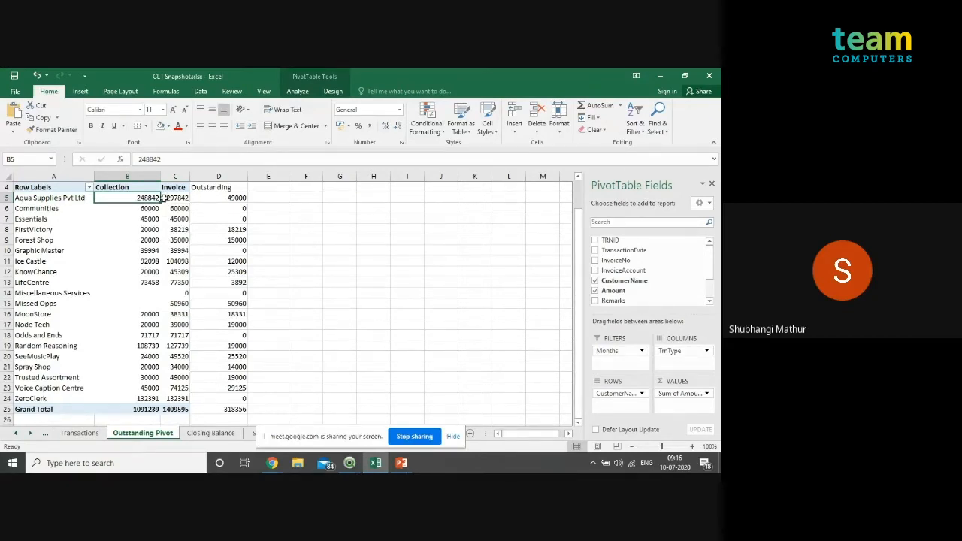
- Exclude Jun and Jul from the pivot table's Months filter and check the outstanding amount for Aqua Supplies Pvt Ltd
{"action": "left_click", "coordinate": [175, 198]}
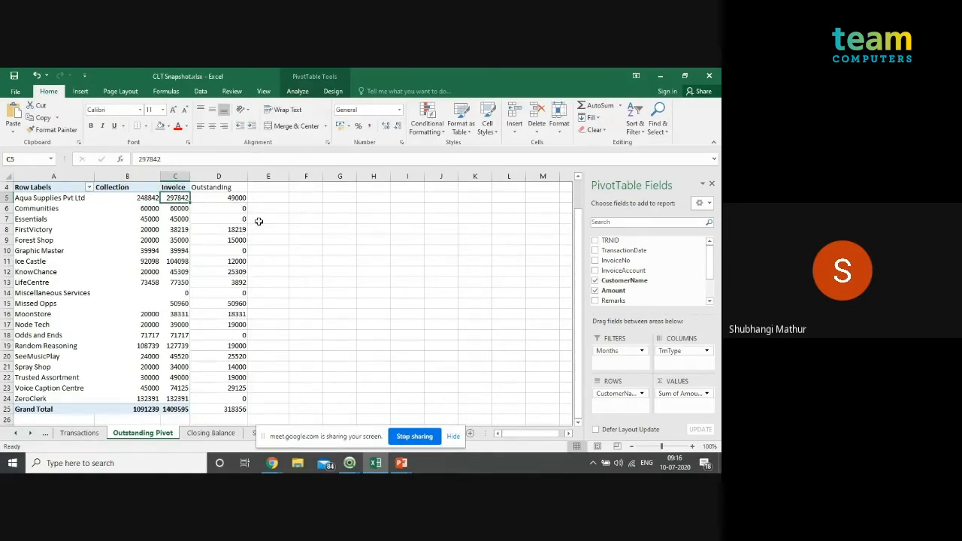
{"action": "key", "text": "Right"}
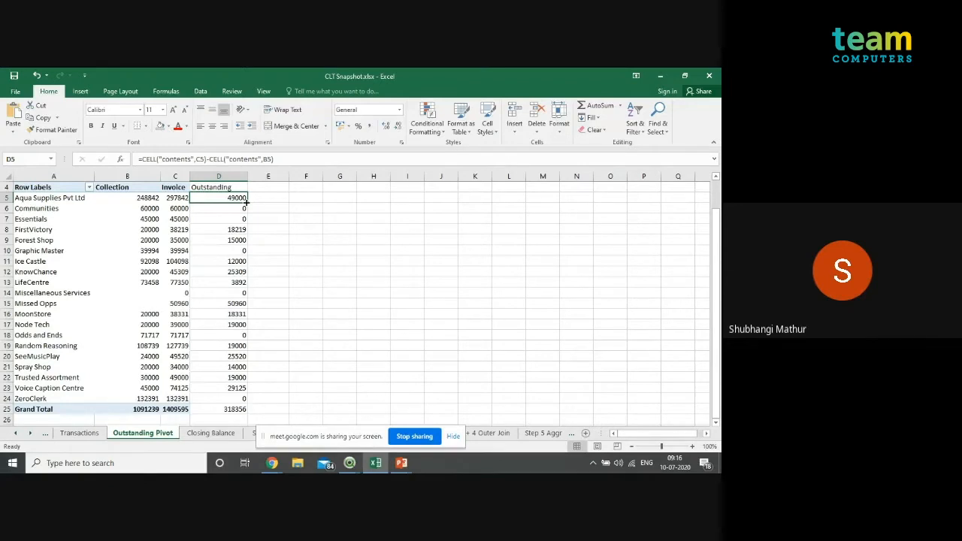
{"action": "scroll", "coordinate": [246, 201], "scroll_direction": "up", "scroll_amount": 1}
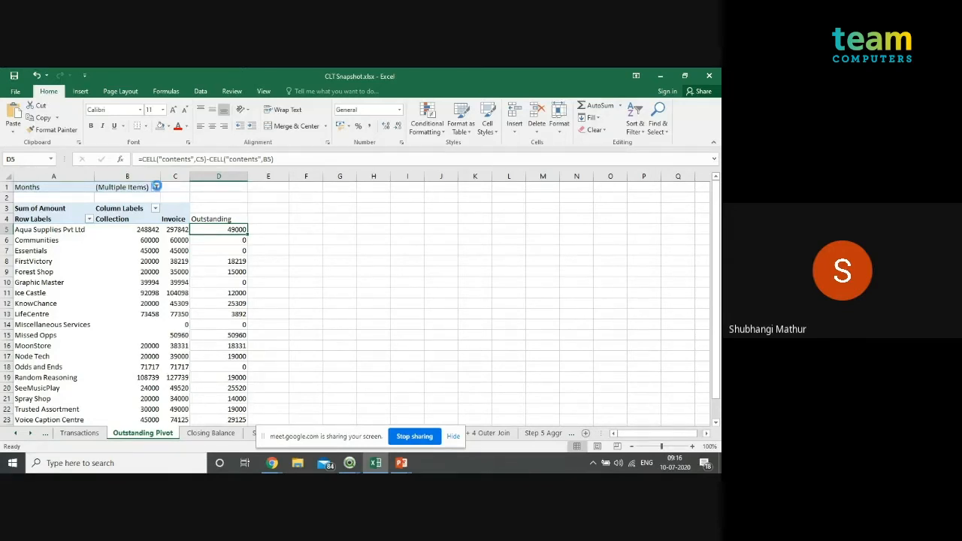
{"action": "left_click", "coordinate": [156, 186]}
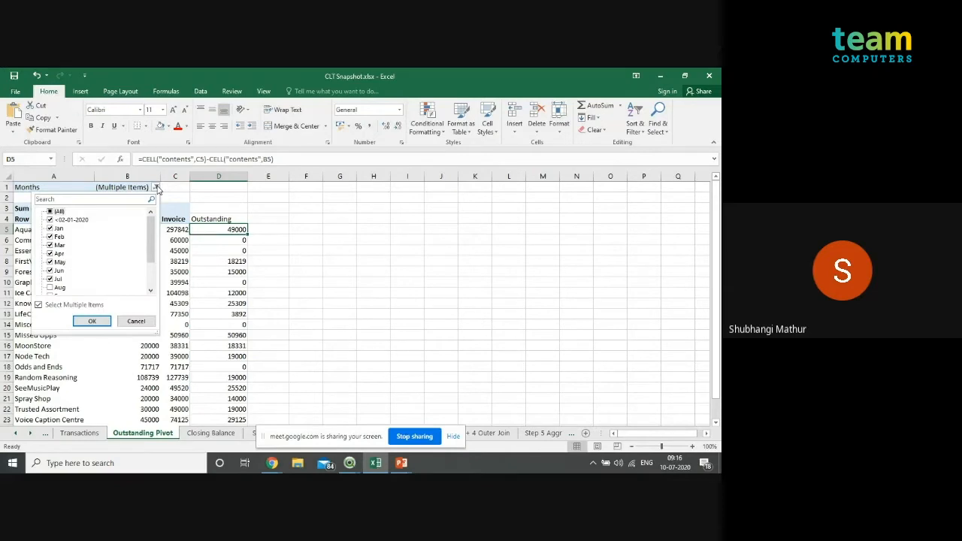
{"action": "left_click", "coordinate": [49, 278]}
{"action": "left_click", "coordinate": [49, 270]}
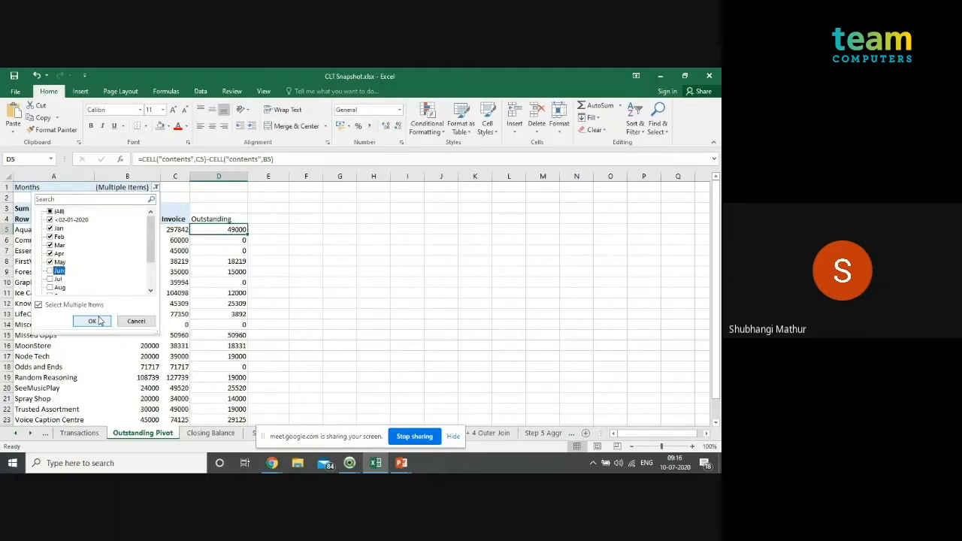
{"action": "left_click", "coordinate": [93, 321]}
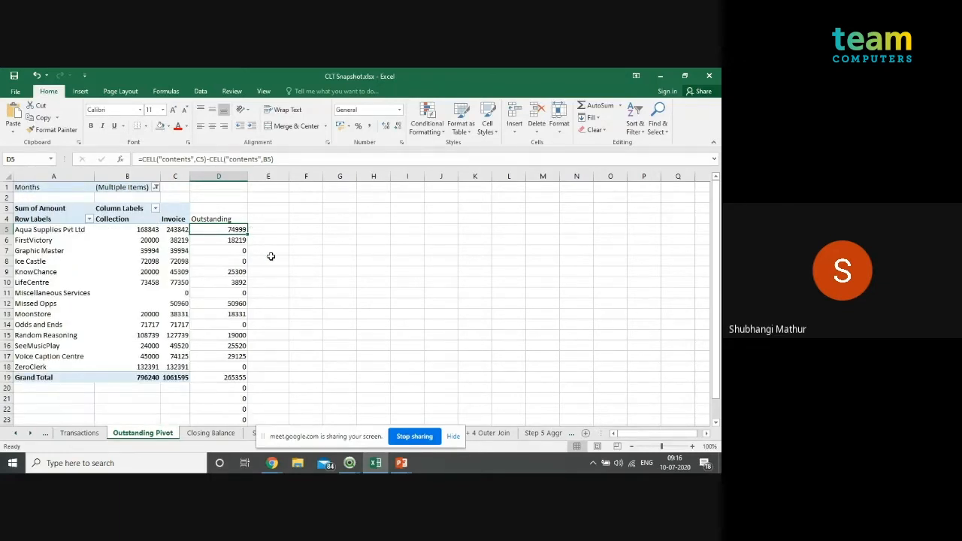
{"action": "left_click", "coordinate": [85, 229]}
{"action": "left_click", "coordinate": [224, 231]}
- Switch to the CLT_Script.qvw dashboard in QlikView
{"action": "key", "text": "alt+Tab"}
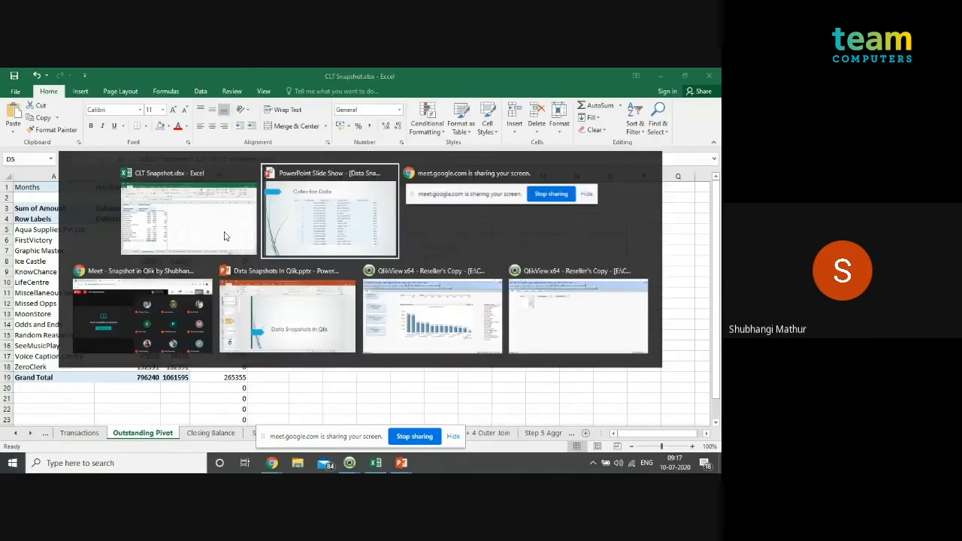
{"action": "key", "text": "alt+Tab"}
{"action": "key", "text": "alt+Tab"}
{"action": "key", "text": "alt+Tab"}
{"action": "key", "text": "alt+Tab"}
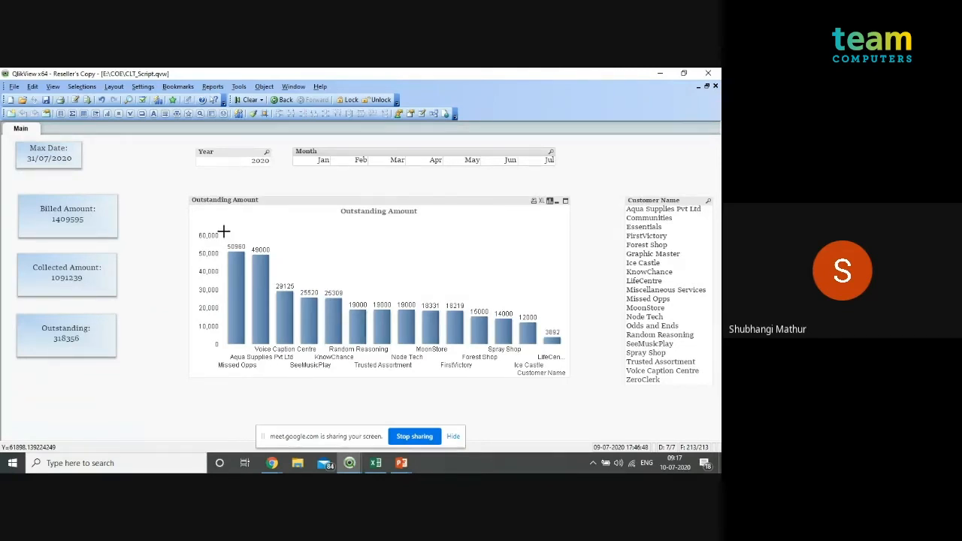
- Preview the records of Main_Table in the data model's table viewer, and return to the dashboard
{"action": "left_click", "coordinate": [435, 114]}
{"action": "right_click", "coordinate": [292, 233]}
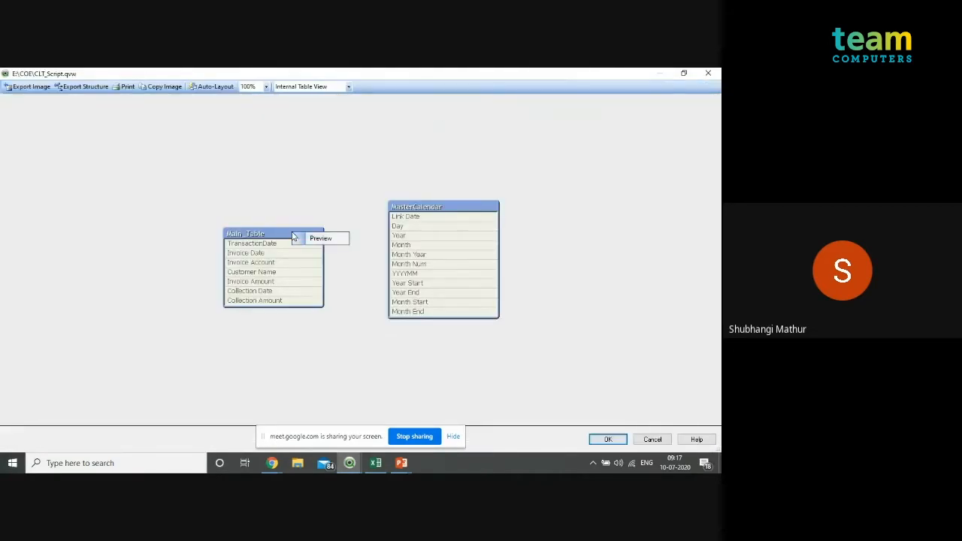
{"action": "left_click", "coordinate": [316, 245]}
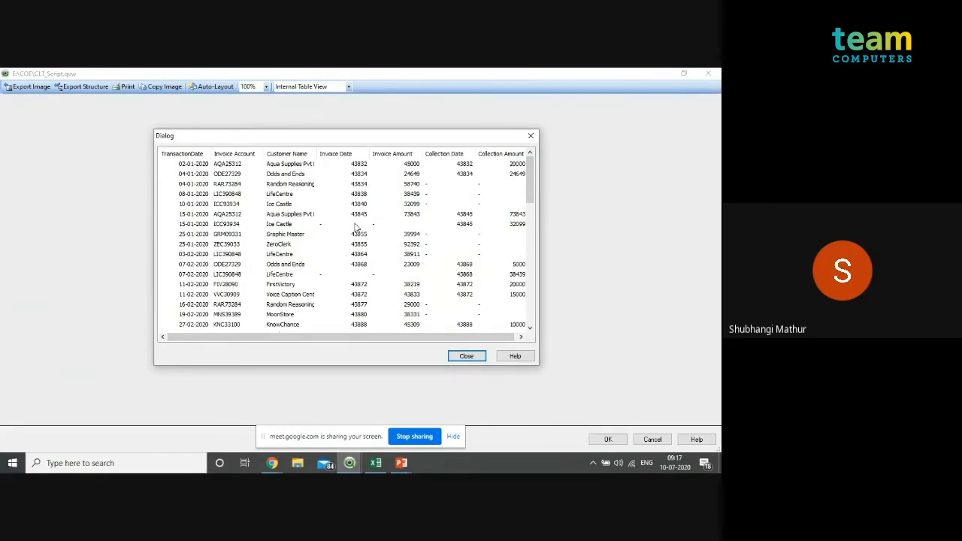
{"action": "left_click", "coordinate": [475, 358]}
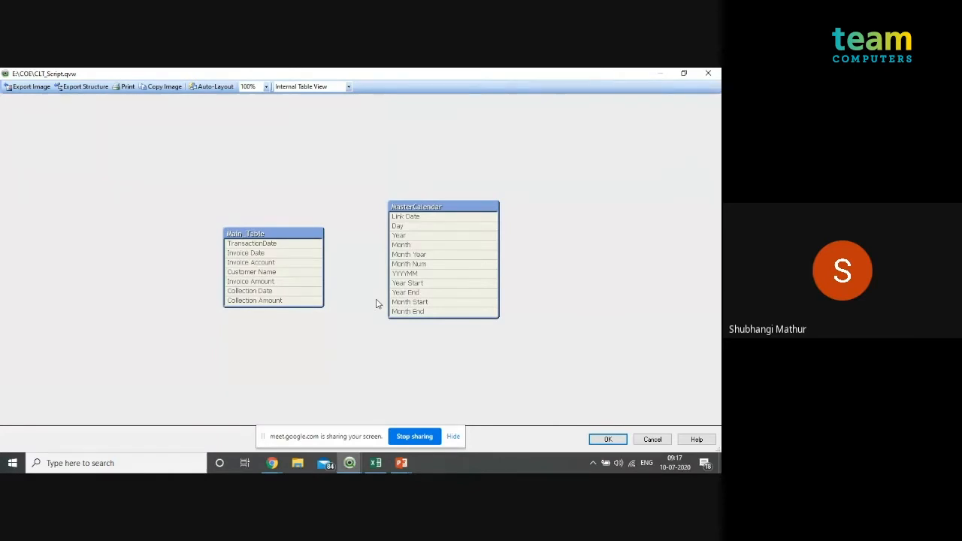
{"action": "left_click", "coordinate": [608, 439]}
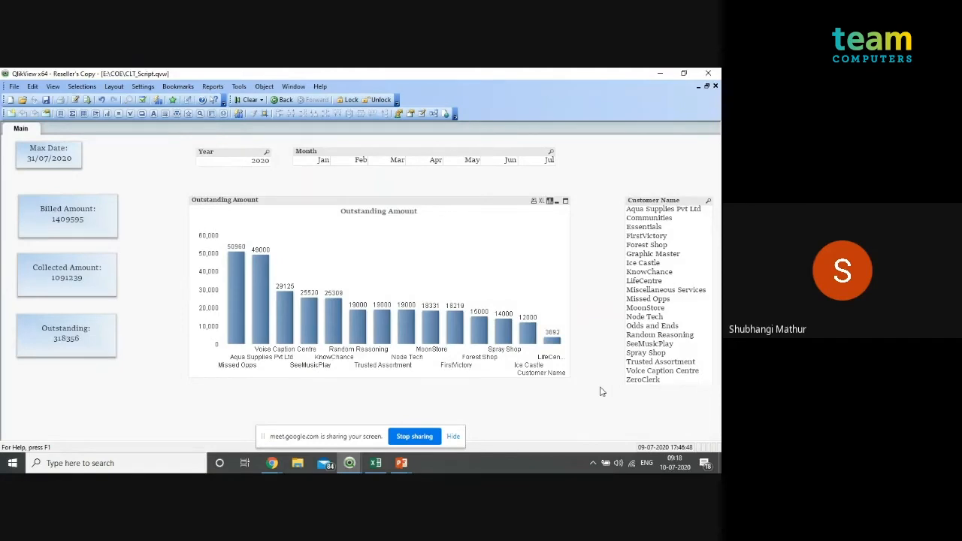
- Inspect the definition of the vMaxDate variable in the Variable Overview
{"action": "key", "text": "ctrl+alt+v"}
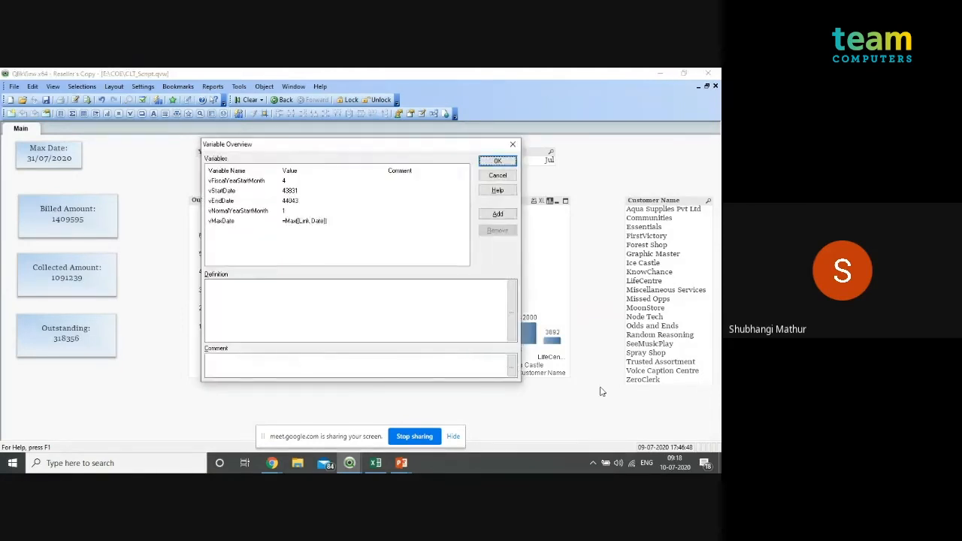
{"action": "left_click", "coordinate": [305, 221]}
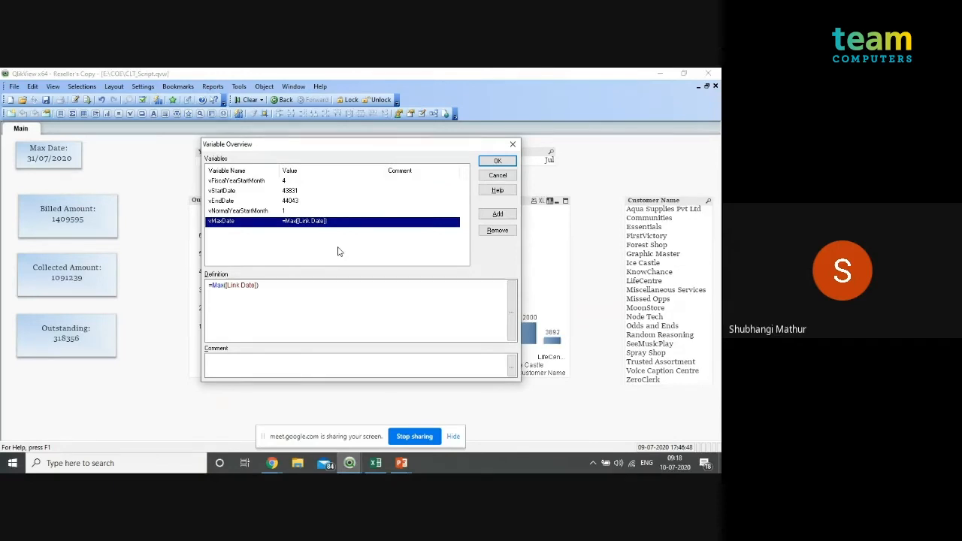
{"action": "left_click", "coordinate": [497, 161]}
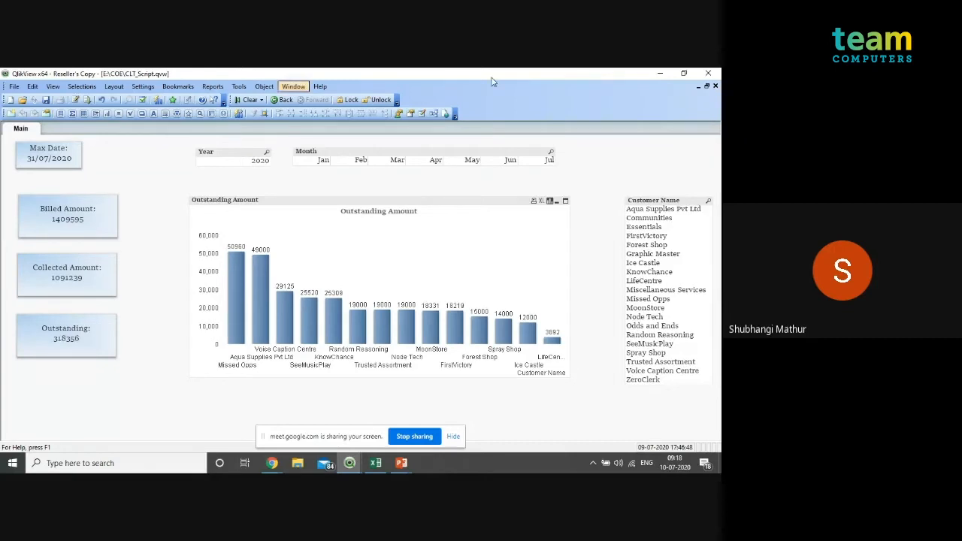
- Filter the dashboard by Jun and by May to compare outstanding amounts, and clear the selection
{"action": "left_click", "coordinate": [511, 162]}
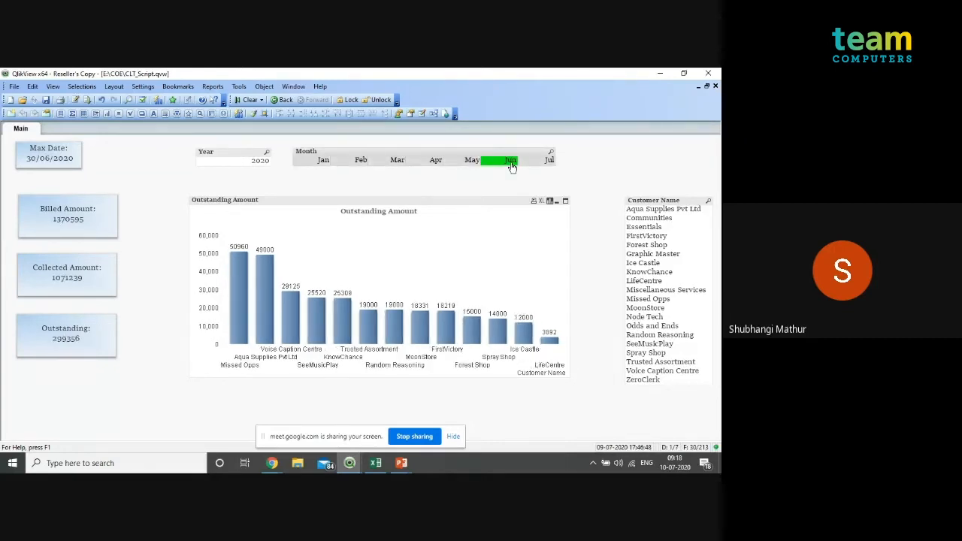
{"action": "left_click", "coordinate": [472, 162]}
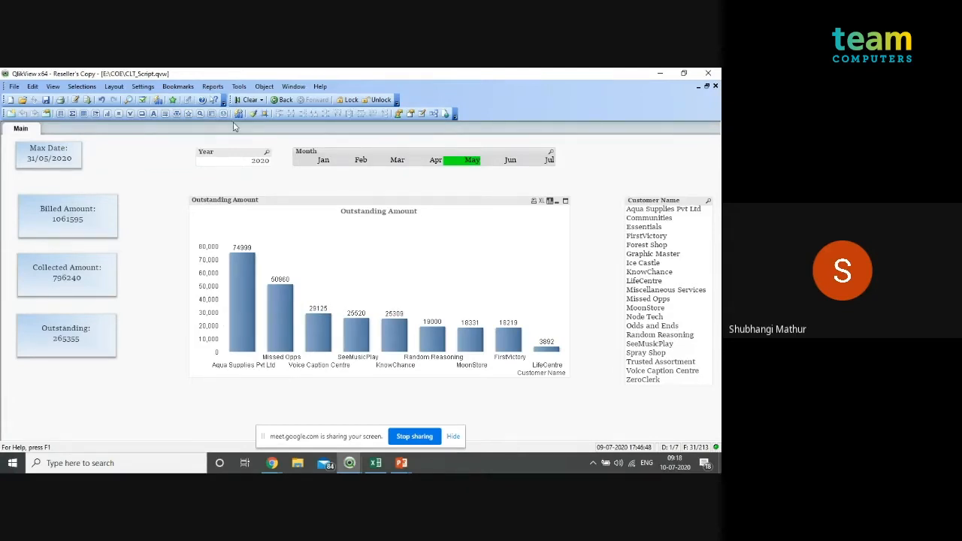
{"action": "left_click", "coordinate": [251, 100]}
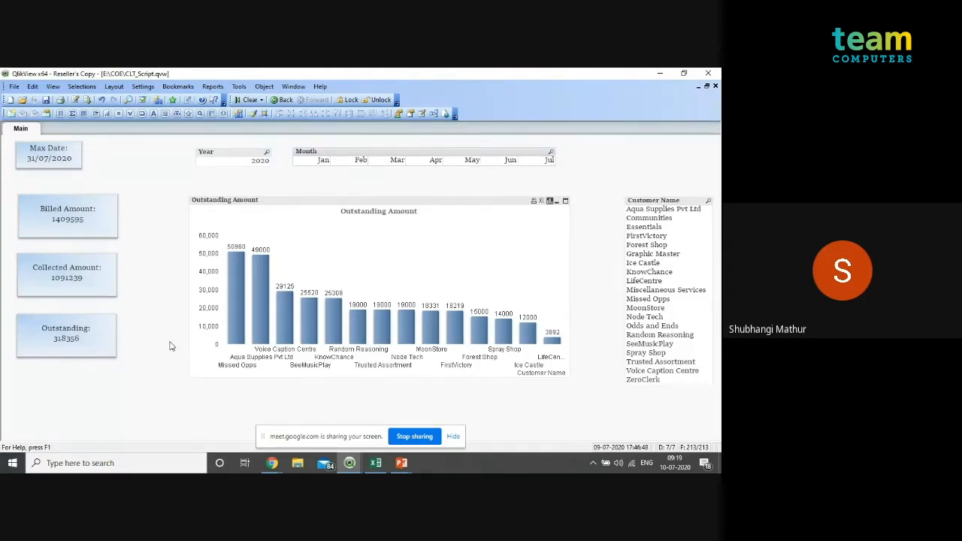
- Examine the dashboard's billed, collected and outstanding amounts with the month Mar selected, and clear all selections
{"action": "left_click", "coordinate": [386, 163]}
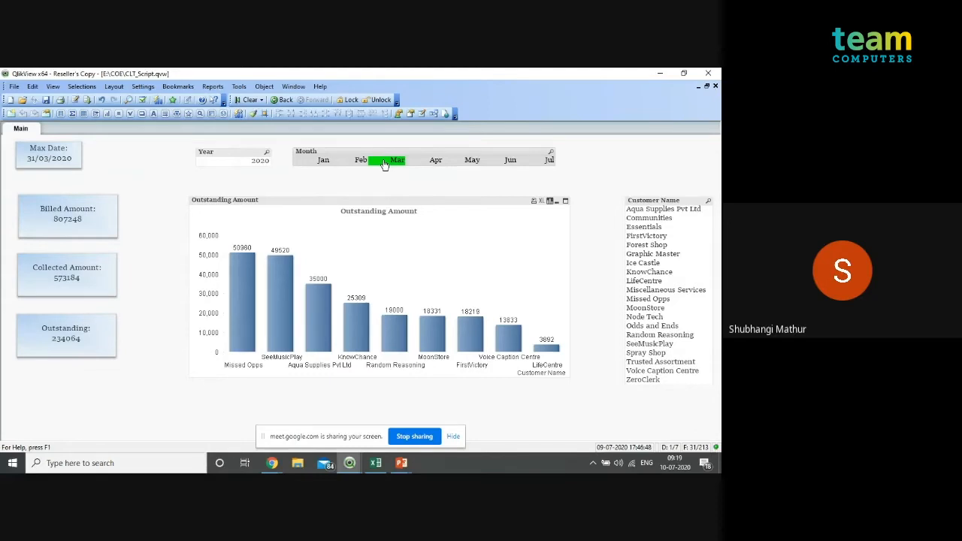
{"action": "left_click", "coordinate": [383, 162]}
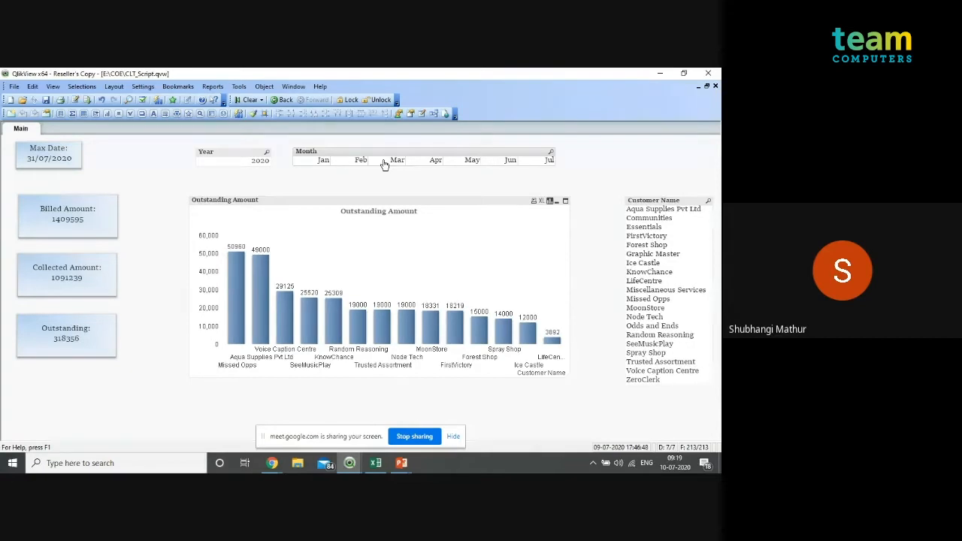
{"action": "left_click", "coordinate": [383, 165]}
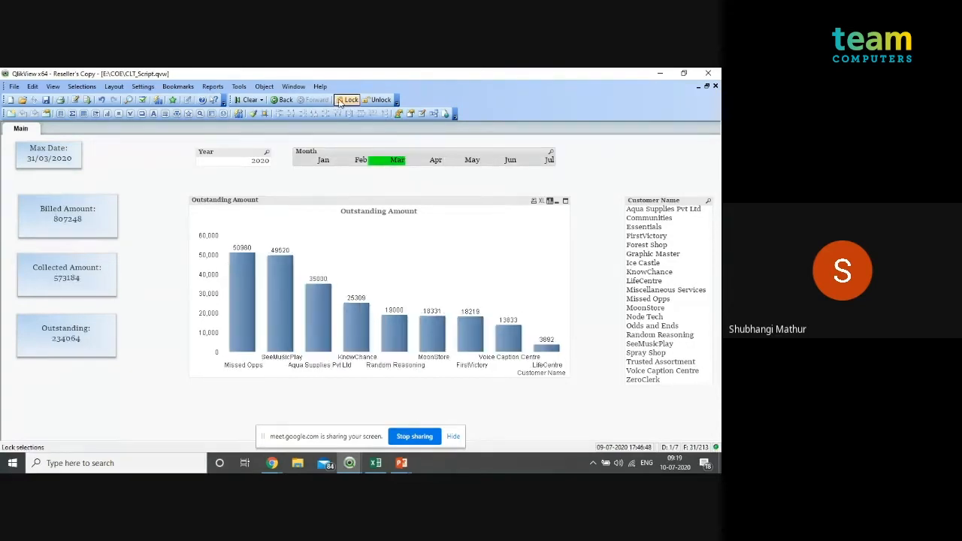
{"action": "left_click", "coordinate": [250, 100]}
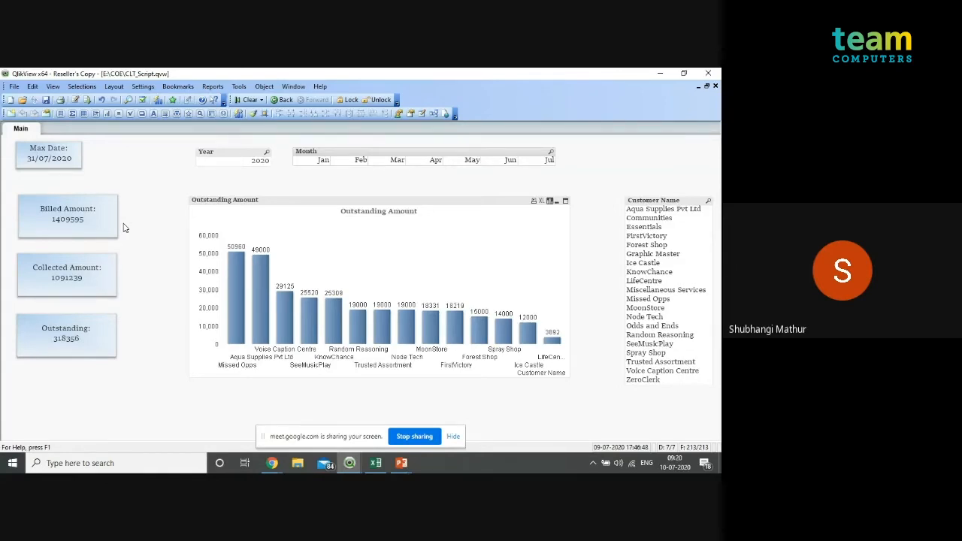
- Review the set analysis expression behind the Outstanding text object in the full expression editor, and close its properties
{"action": "right_click", "coordinate": [94, 354]}
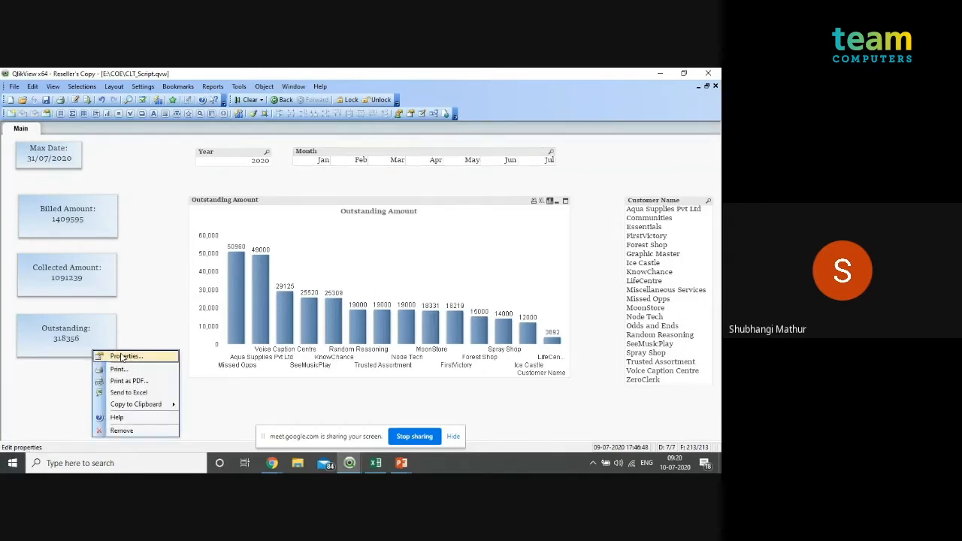
{"action": "left_click", "coordinate": [122, 357]}
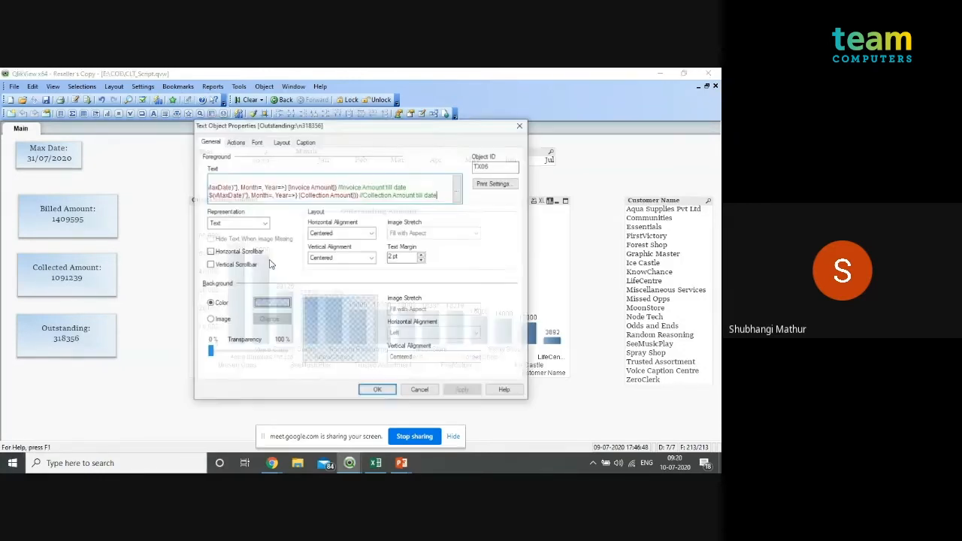
{"action": "left_click", "coordinate": [457, 183]}
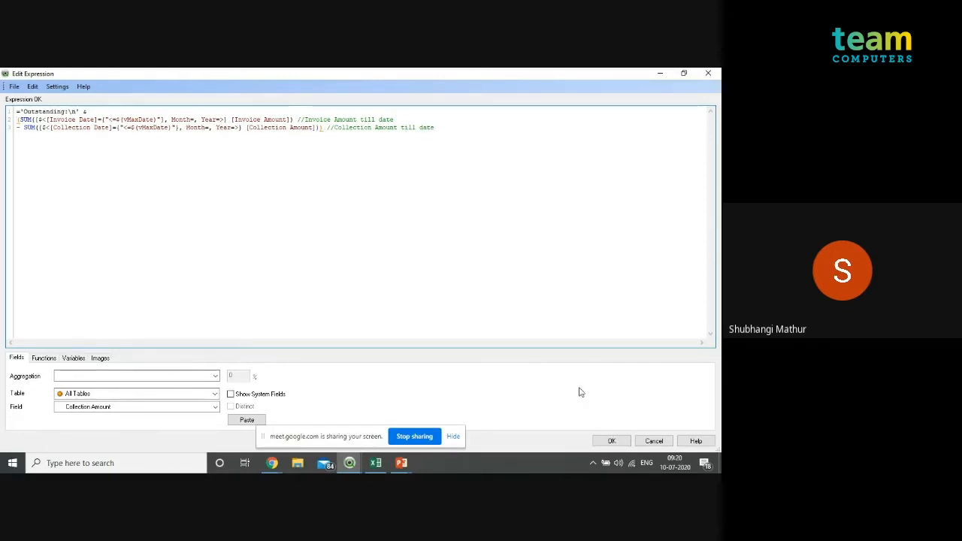
{"action": "left_click", "coordinate": [612, 441]}
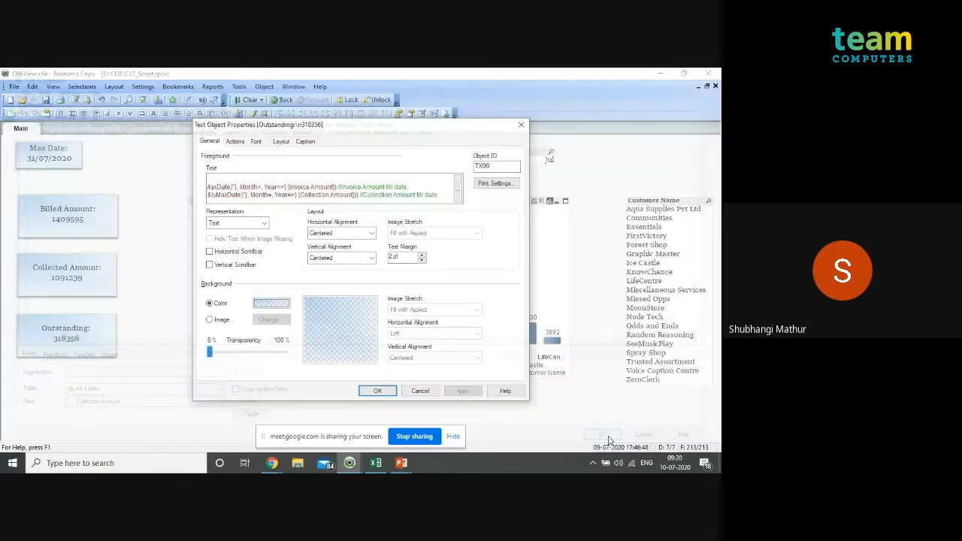
{"action": "left_click", "coordinate": [384, 396]}
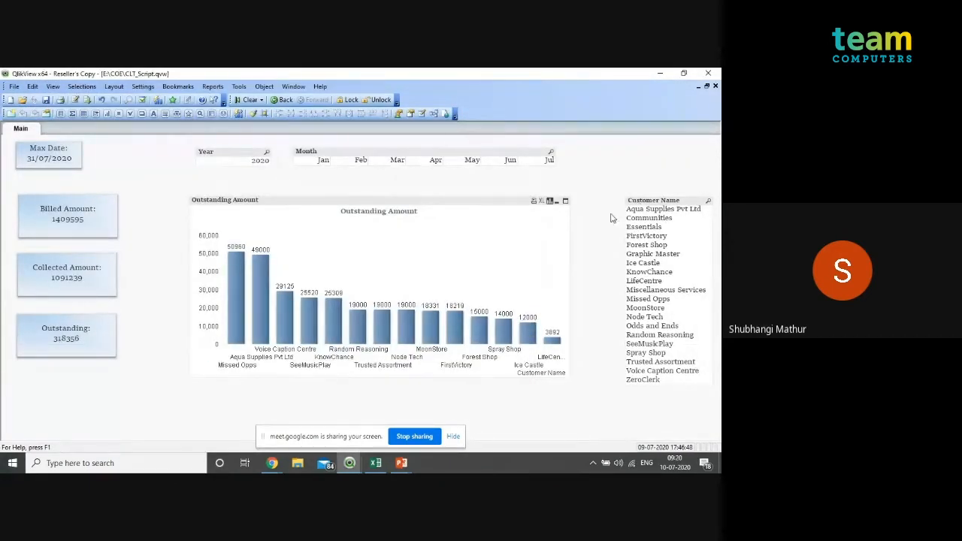
- Check the outstanding amount of Aqua Supplies Pvt Ltd overall and for May, and clear the selections
{"action": "left_click", "coordinate": [651, 211]}
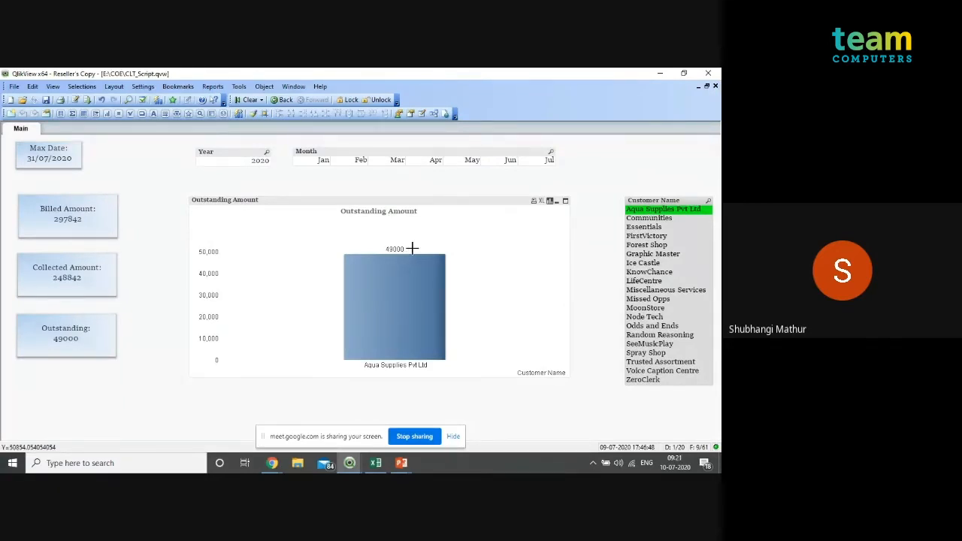
{"action": "left_click", "coordinate": [469, 161]}
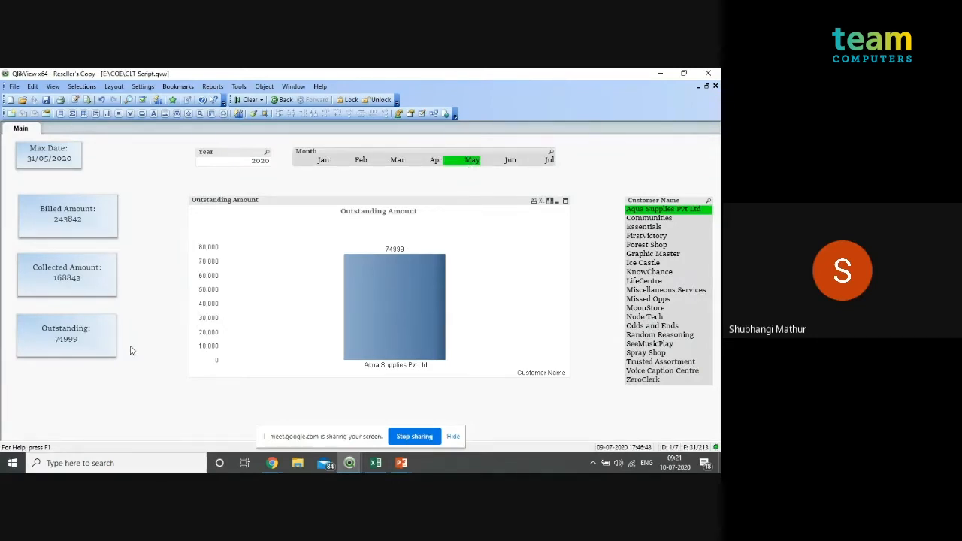
{"action": "left_click", "coordinate": [247, 101]}
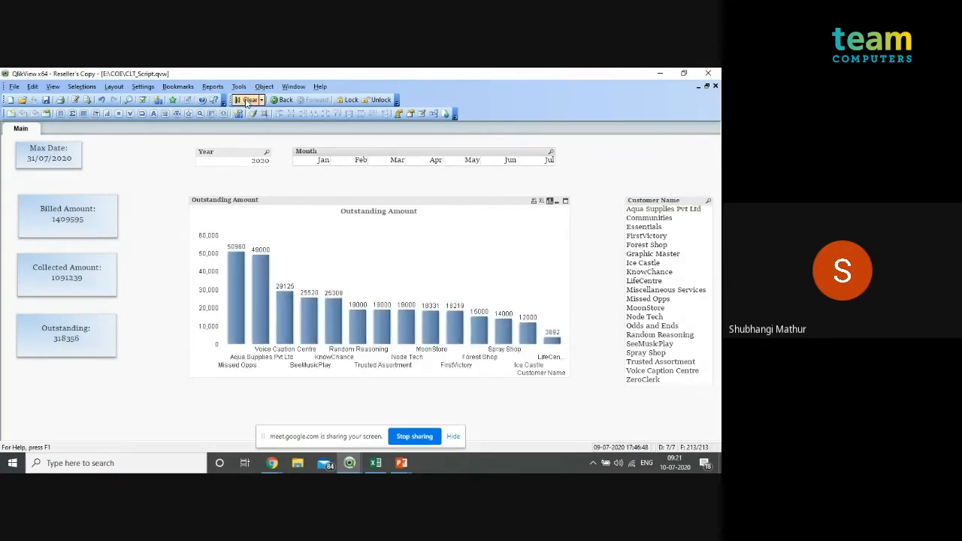
- Switch to the PowerPoint slide show and advance to the Outstanding slide with the set analysis formula
{"action": "key", "text": "alt+Tab"}
{"action": "key", "text": "alt+Tab"}
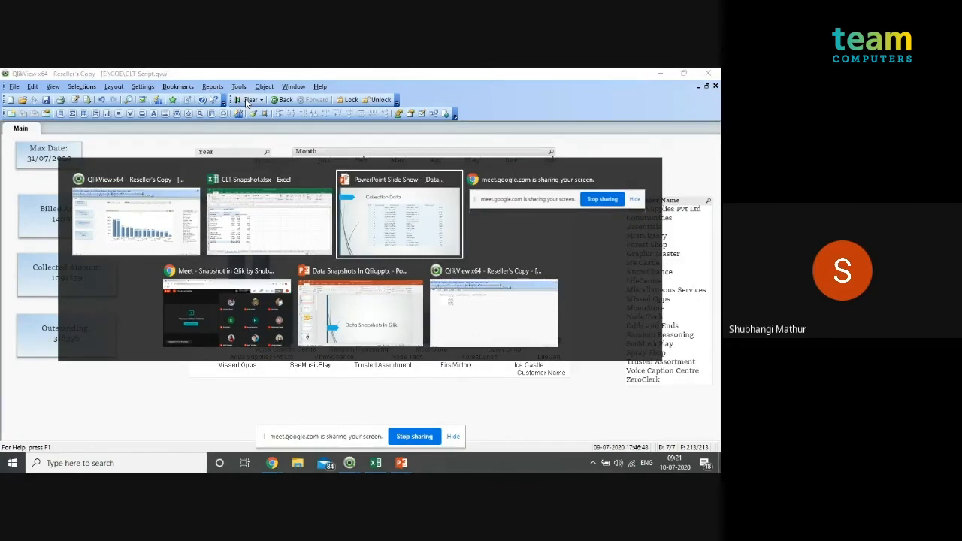
{"action": "key", "text": "Right"}
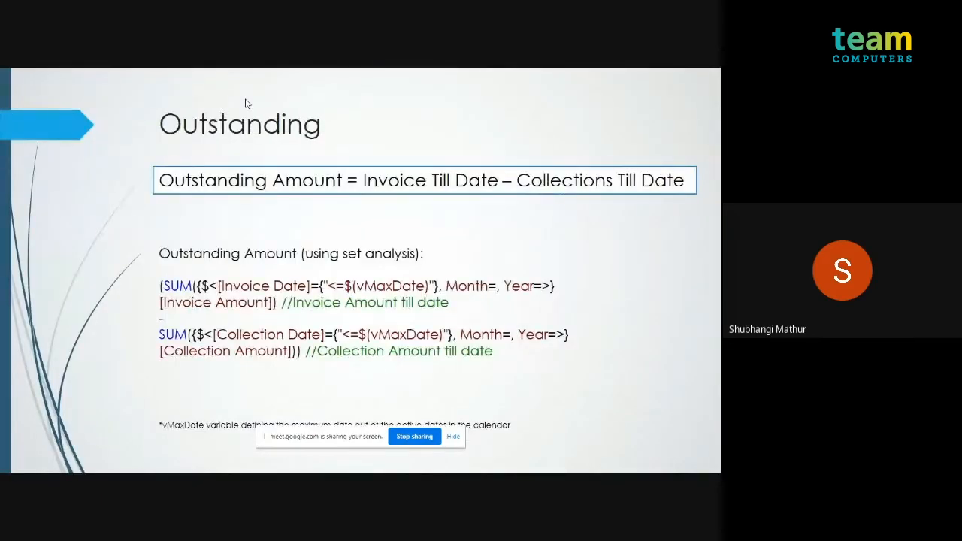
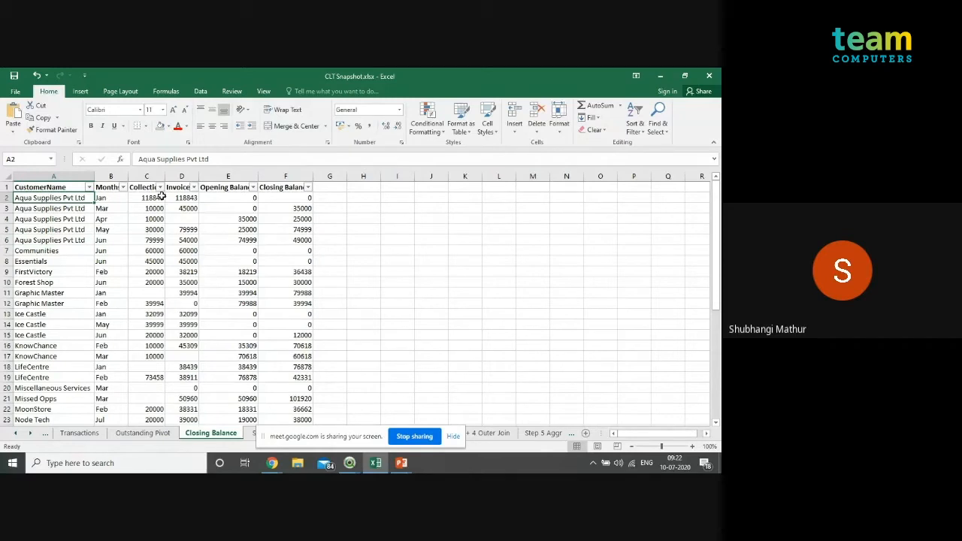
- Examine the monthly rows of Aqua Supplies Pvt Ltd in the Closing Balance sheet of CLT Snapshot.xlsx
{"action": "left_click", "coordinate": [122, 208]}
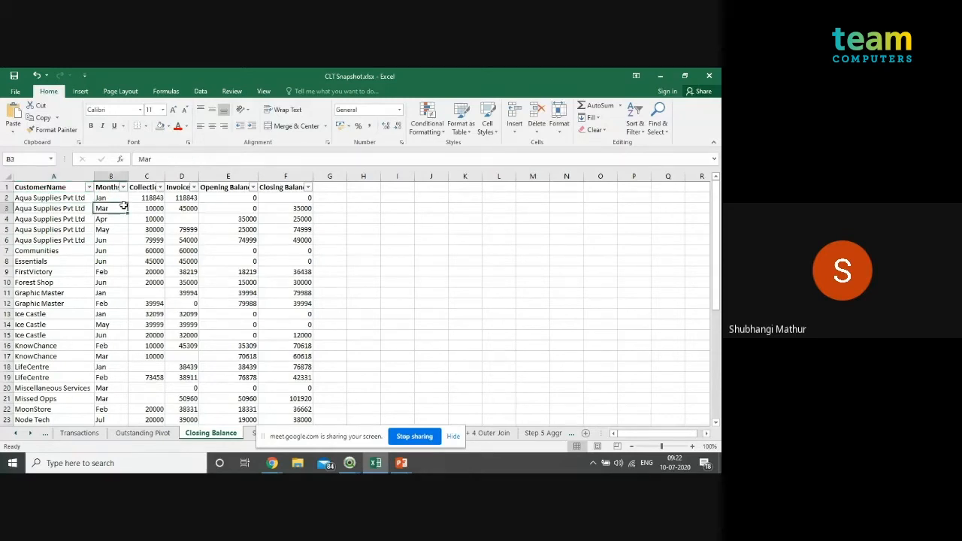
{"action": "left_click", "coordinate": [60, 198]}
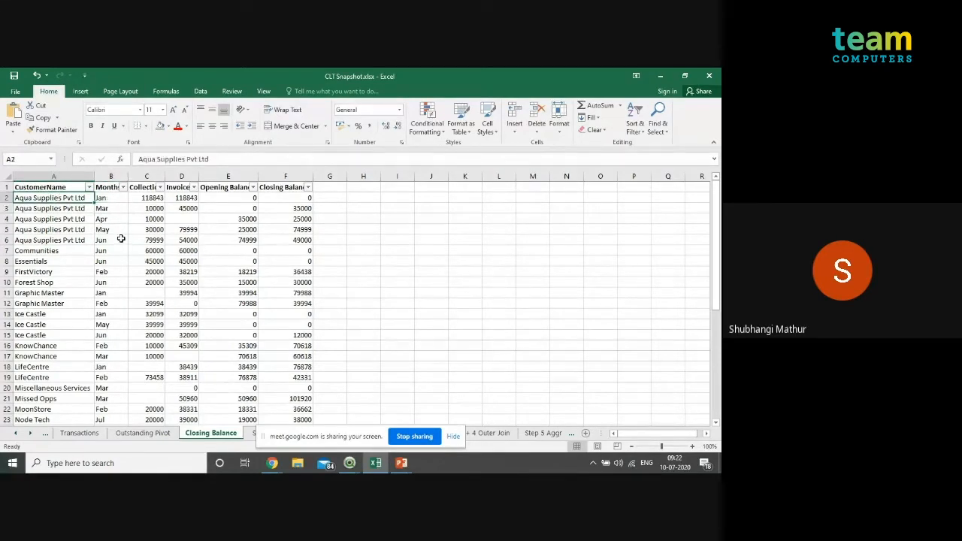
- Examine the January and June collection, invoice and closing balance figures of Aqua Supplies Pvt Ltd, including the closing balance formulas
{"action": "left_click", "coordinate": [160, 198]}
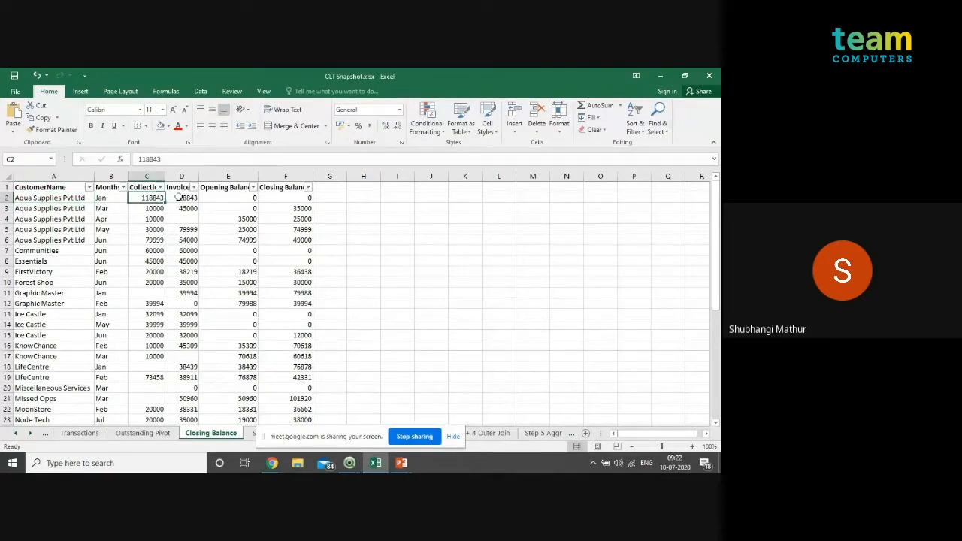
{"action": "left_click", "coordinate": [179, 197]}
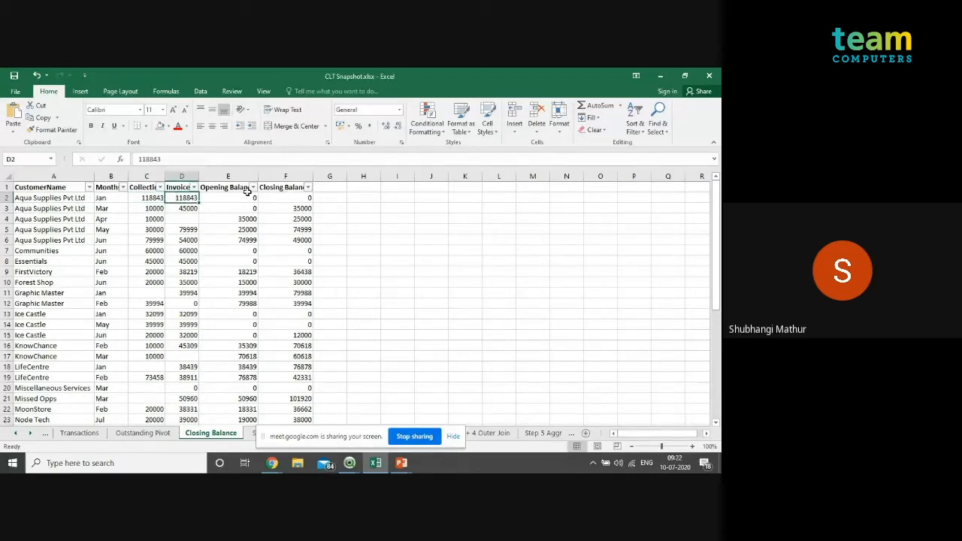
{"action": "left_click", "coordinate": [293, 199]}
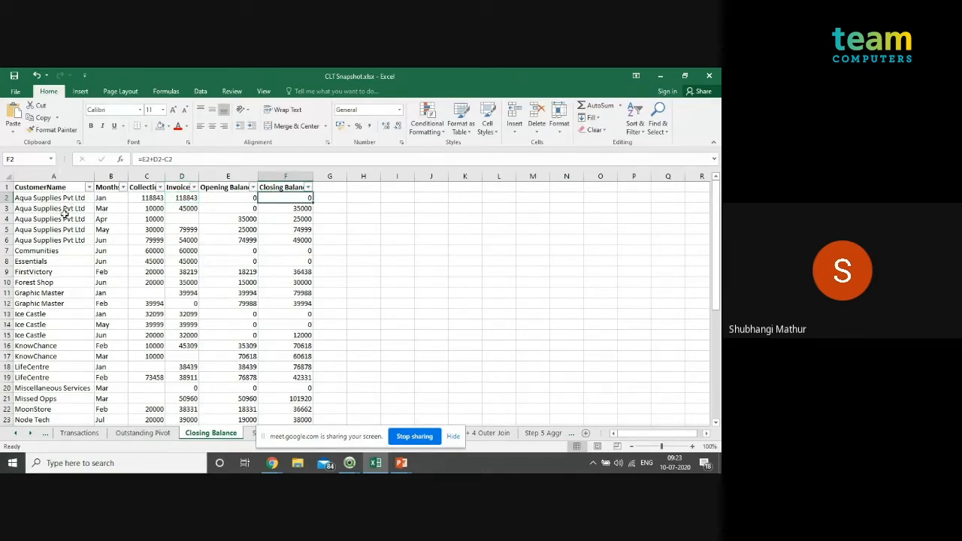
{"action": "left_click", "coordinate": [67, 240]}
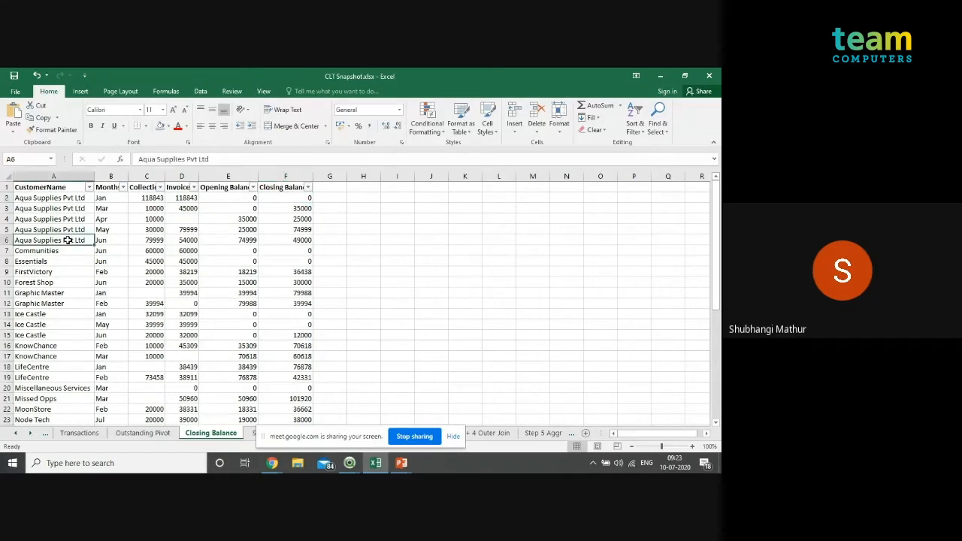
{"action": "left_click", "coordinate": [302, 241]}
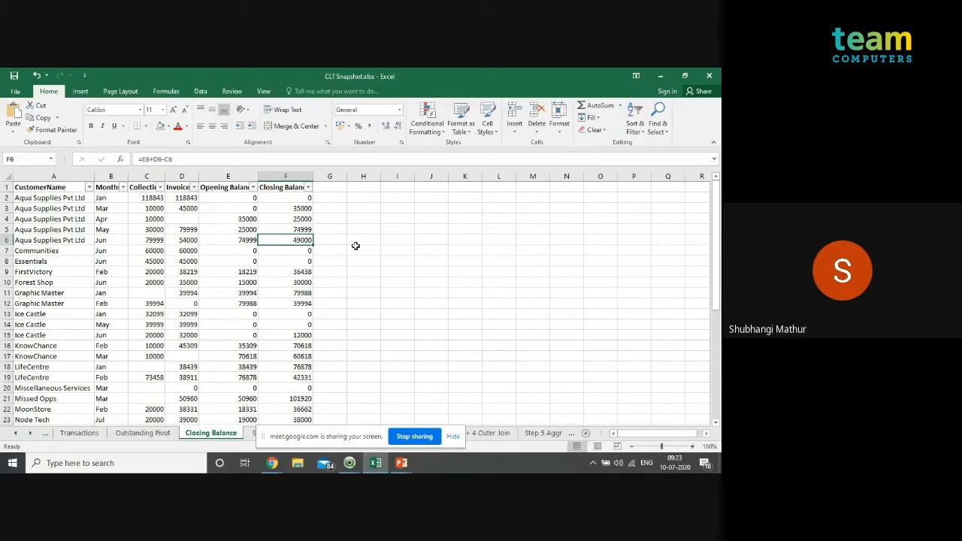
- Filter the Closing Balance table's Months column to show only Jul
{"action": "left_click", "coordinate": [109, 250]}
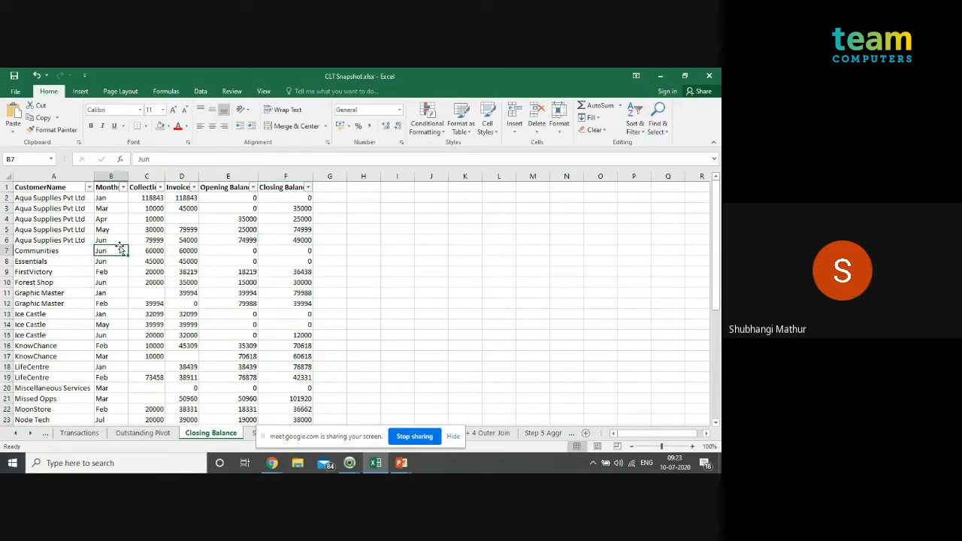
{"action": "left_click", "coordinate": [123, 188]}
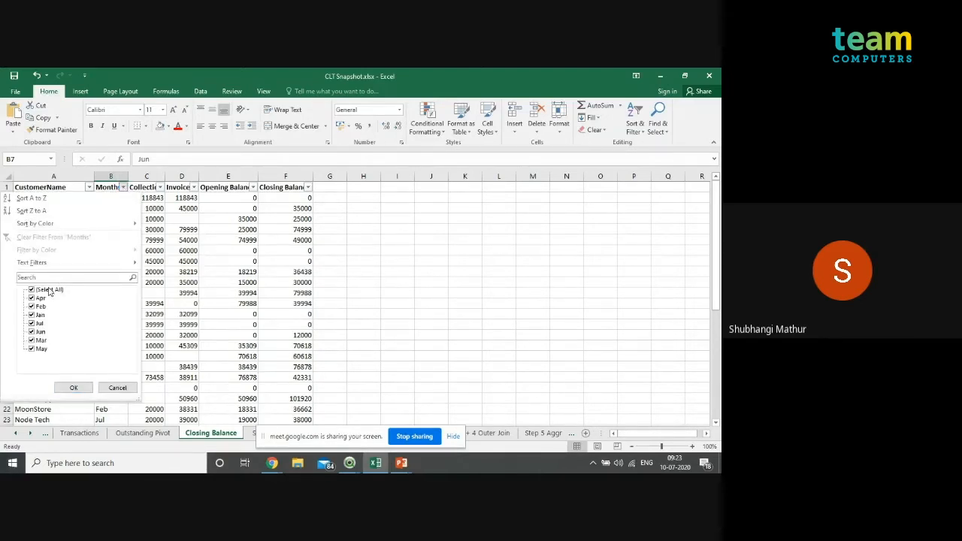
{"action": "left_click", "coordinate": [50, 290]}
{"action": "left_click", "coordinate": [41, 324]}
{"action": "left_click", "coordinate": [73, 387]}
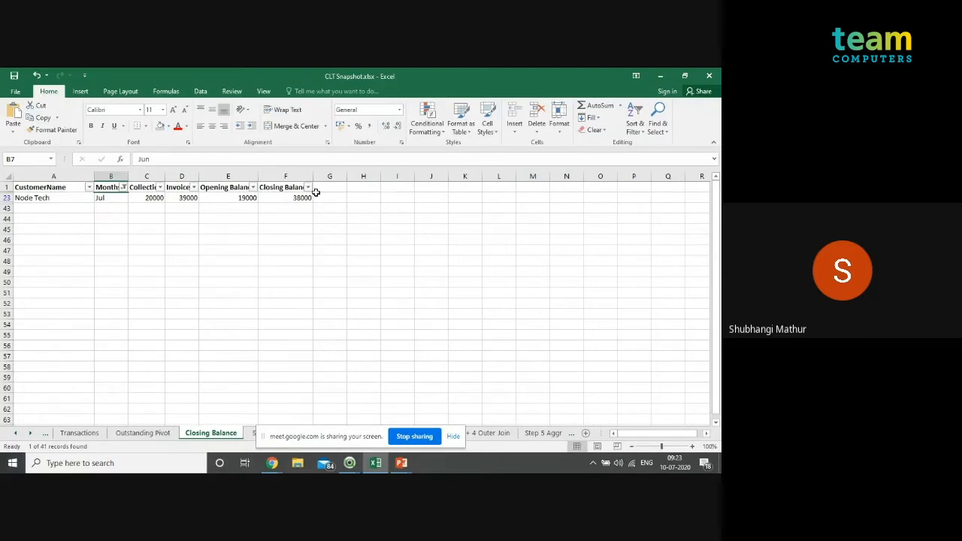
- Compare the July closing balance rows with the customers in the Outstanding Pivot sheet, and return to the Closing Balance sheet
{"action": "left_click", "coordinate": [127, 435]}
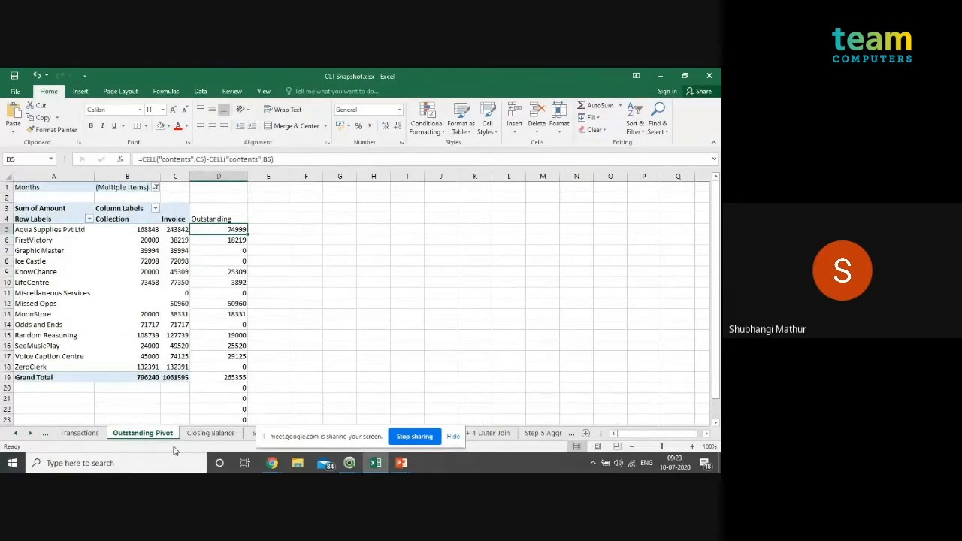
{"action": "left_click", "coordinate": [210, 433]}
{"action": "left_click", "coordinate": [267, 323]}
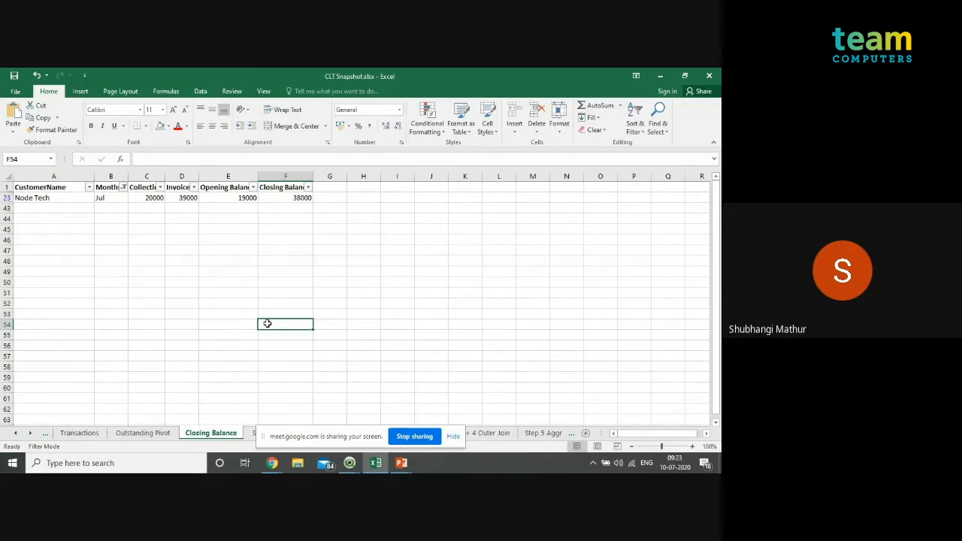
- Change the Months filter of the Closing Balance table to show only May
{"action": "left_click", "coordinate": [123, 187]}
{"action": "left_click", "coordinate": [48, 289]}
{"action": "left_click", "coordinate": [46, 289]}
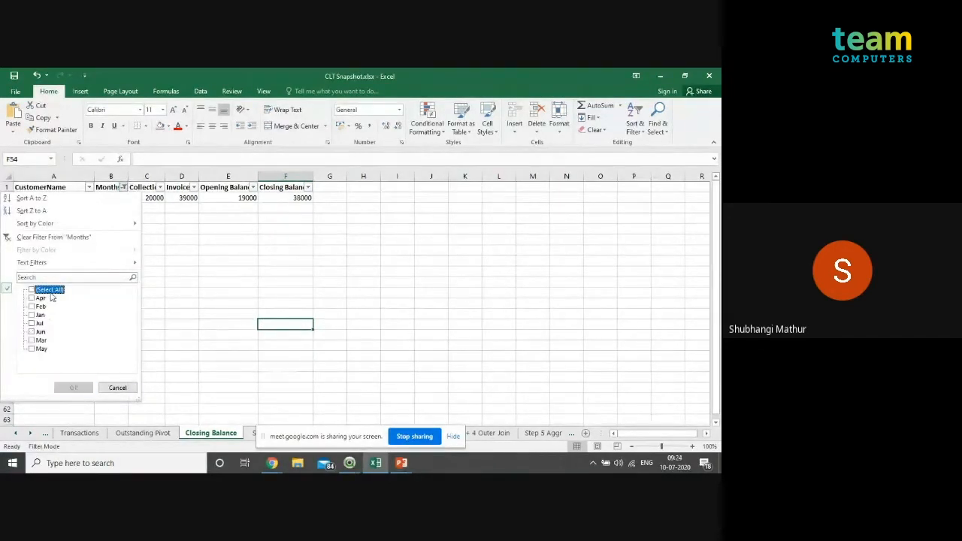
{"action": "left_click", "coordinate": [41, 350]}
{"action": "left_click", "coordinate": [73, 387]}
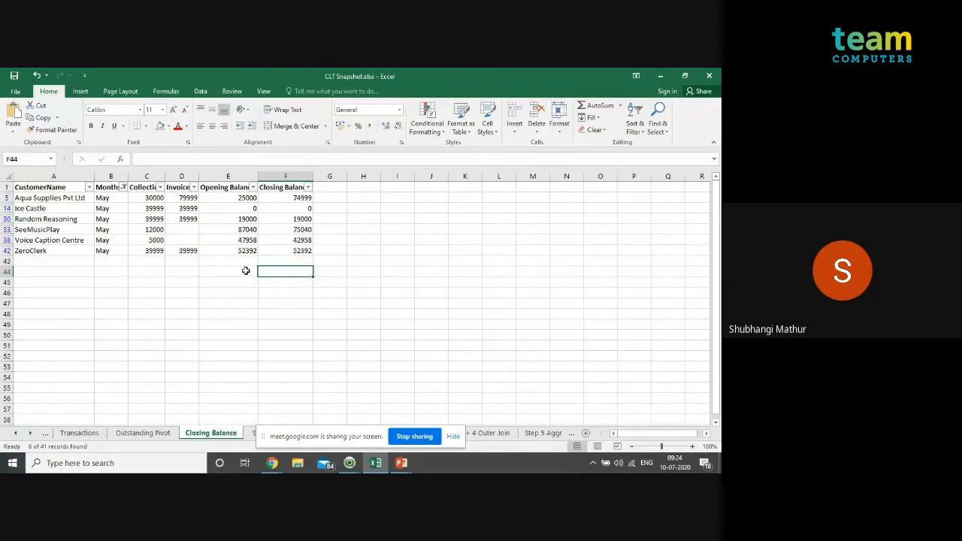
- Compare the customers listed in the Outstanding Pivot sheet with the May rows of the Closing Balance sheet
{"action": "left_click", "coordinate": [151, 436]}
{"action": "left_click", "coordinate": [240, 322]}
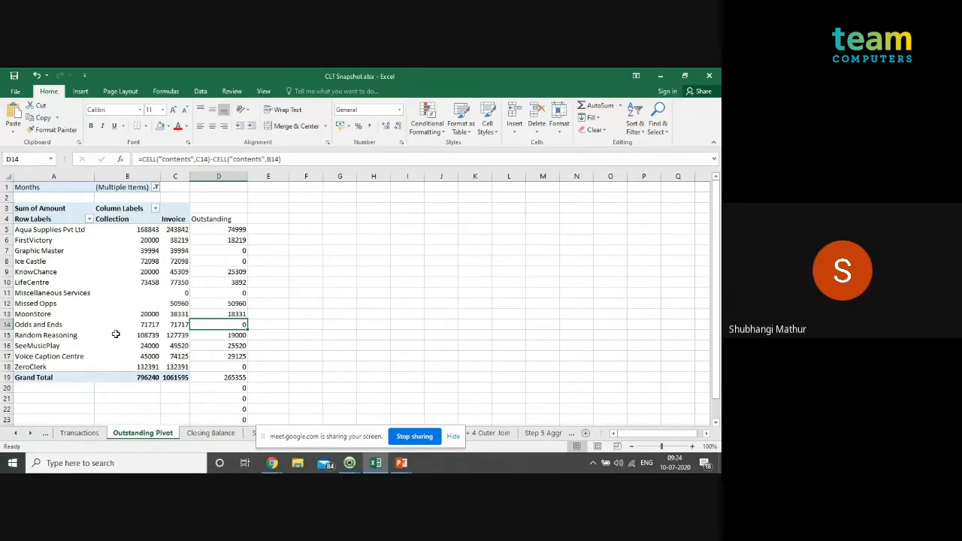
{"action": "mouse_move", "coordinate": [115, 334]}
{"action": "left_click", "coordinate": [218, 434]}
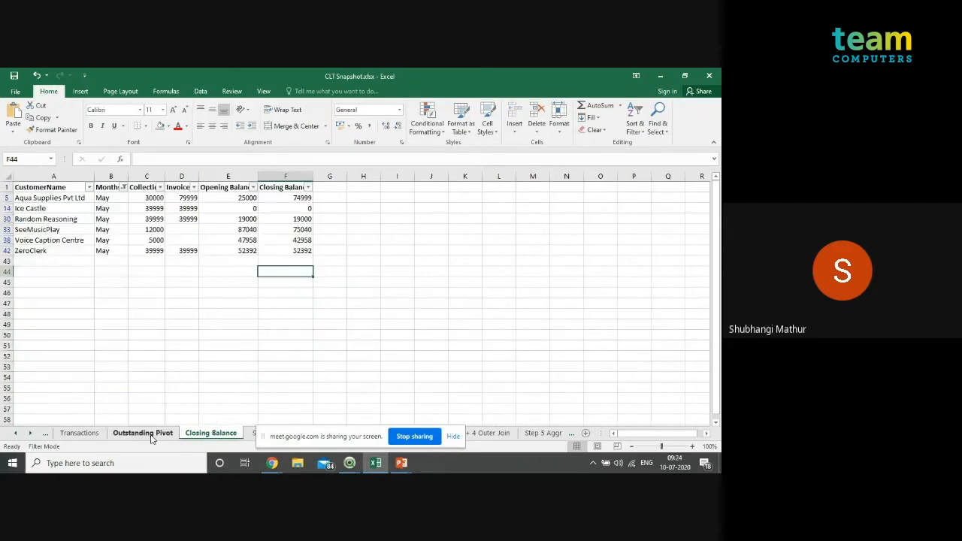
{"action": "left_click", "coordinate": [150, 435]}
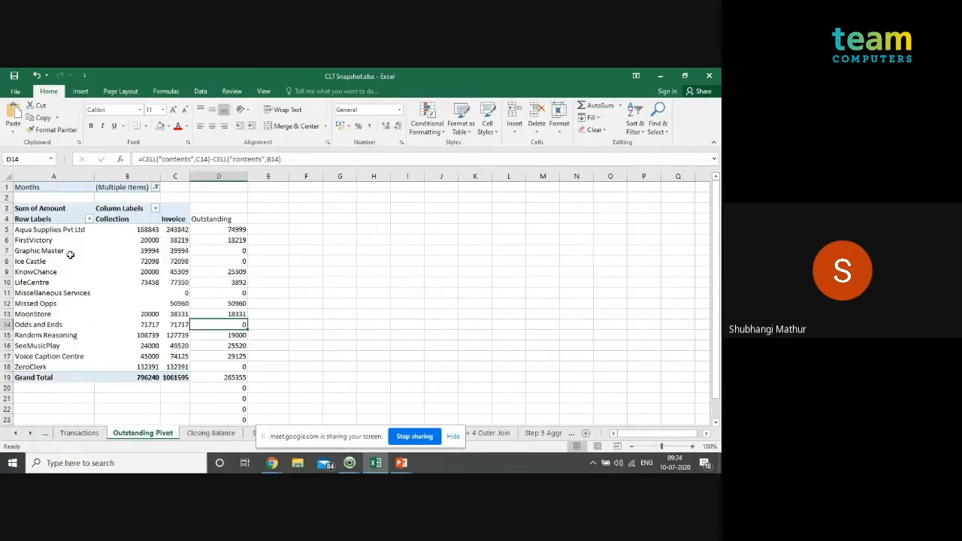
{"action": "left_click", "coordinate": [50, 240]}
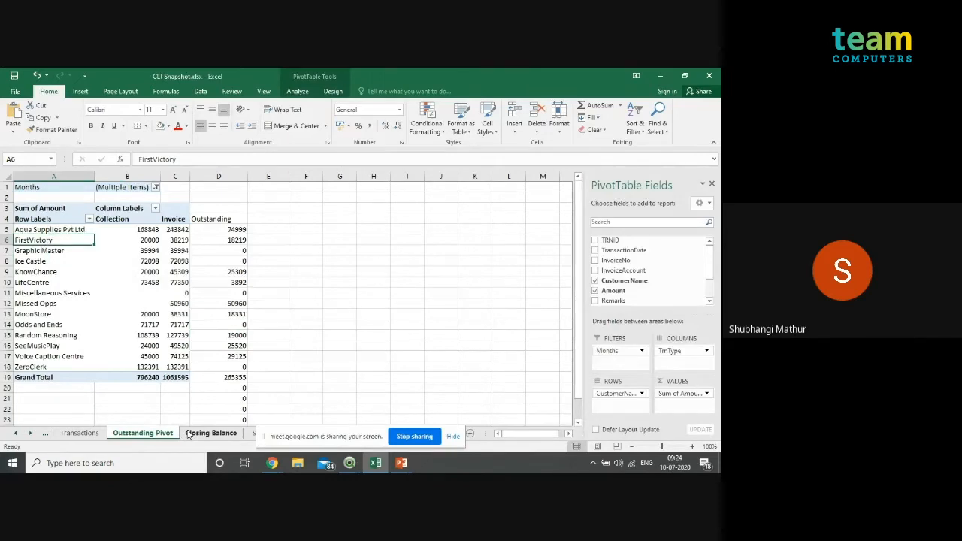
{"action": "left_click", "coordinate": [211, 434]}
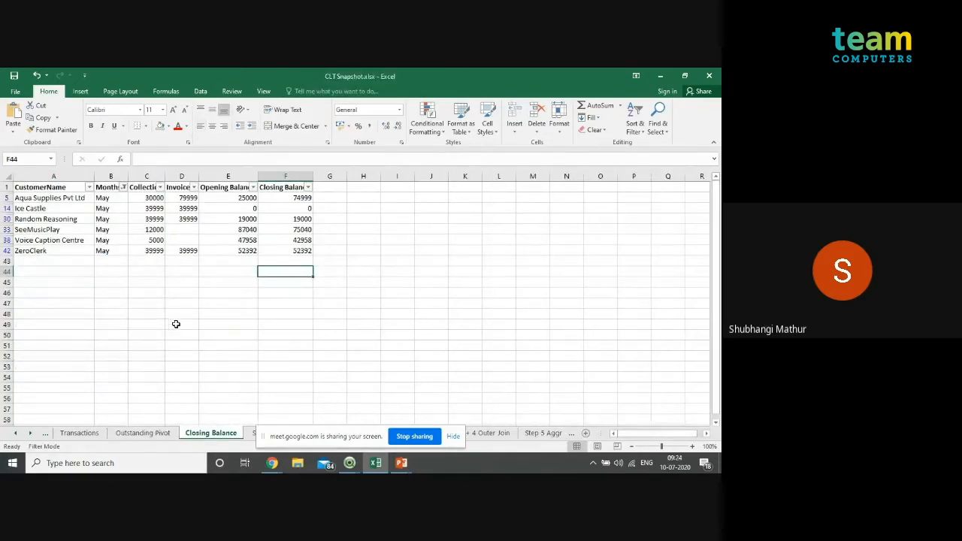
{"action": "left_click", "coordinate": [159, 433]}
{"action": "left_click", "coordinate": [68, 294]}
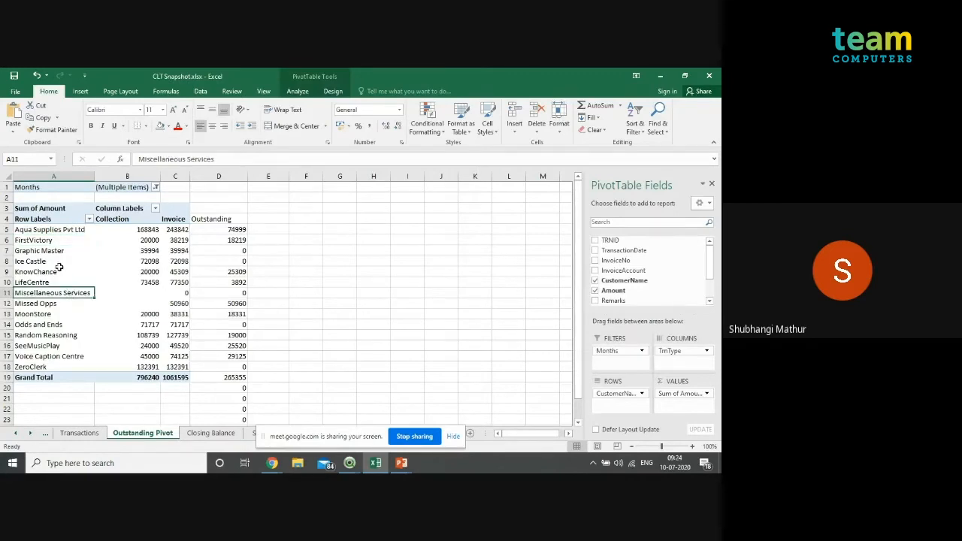
{"action": "left_click", "coordinate": [59, 268]}
{"action": "left_click", "coordinate": [203, 435]}
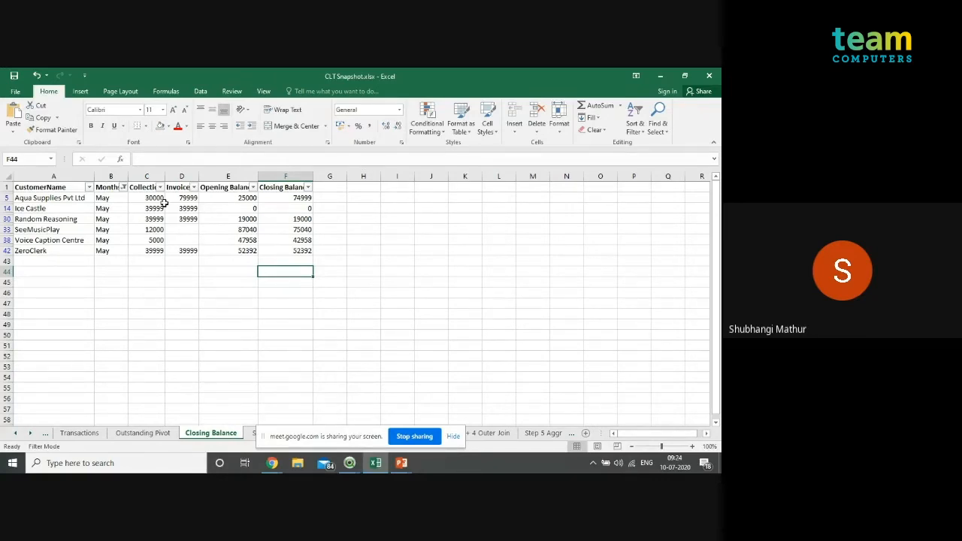
{"action": "left_click", "coordinate": [144, 435]}
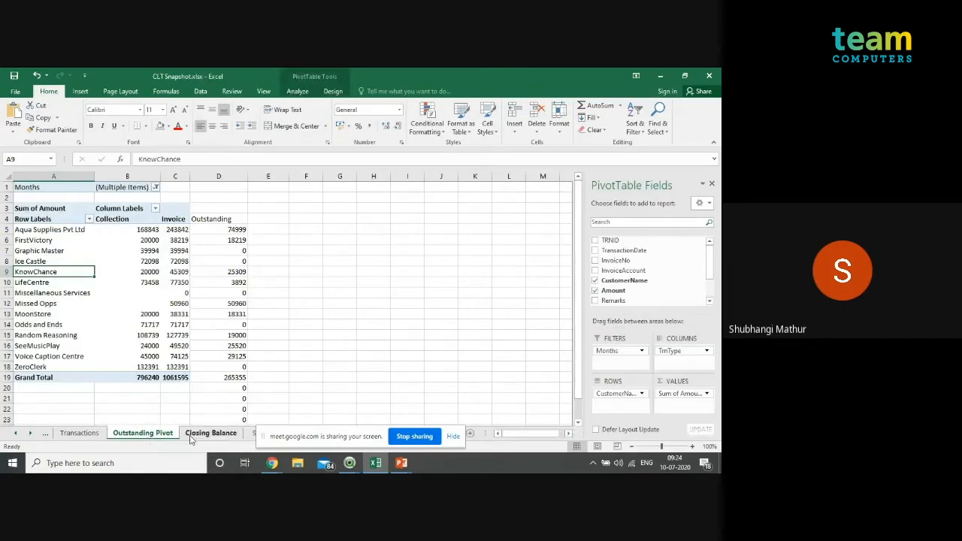
{"action": "left_click", "coordinate": [193, 435]}
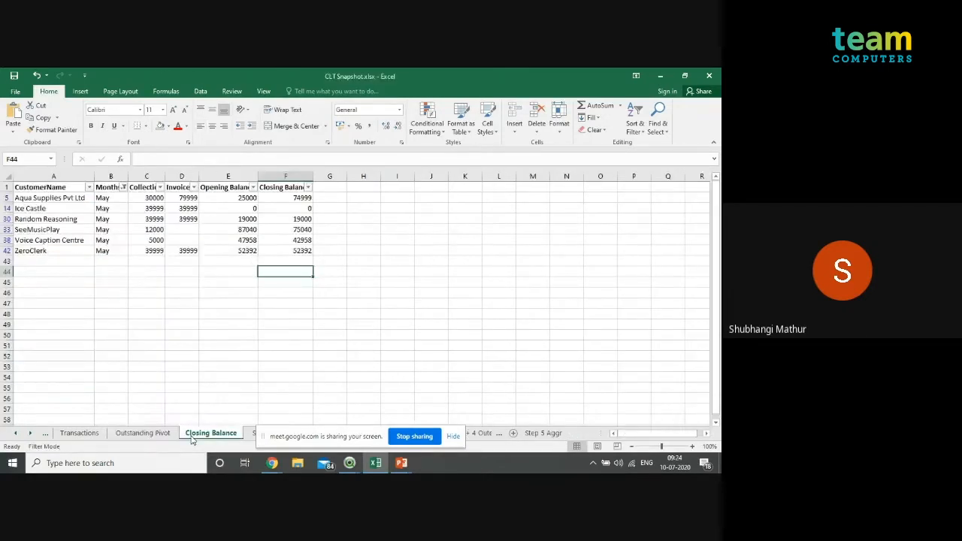
{"action": "left_click", "coordinate": [172, 434]}
{"action": "left_click", "coordinate": [189, 434]}
{"action": "left_click", "coordinate": [83, 229]}
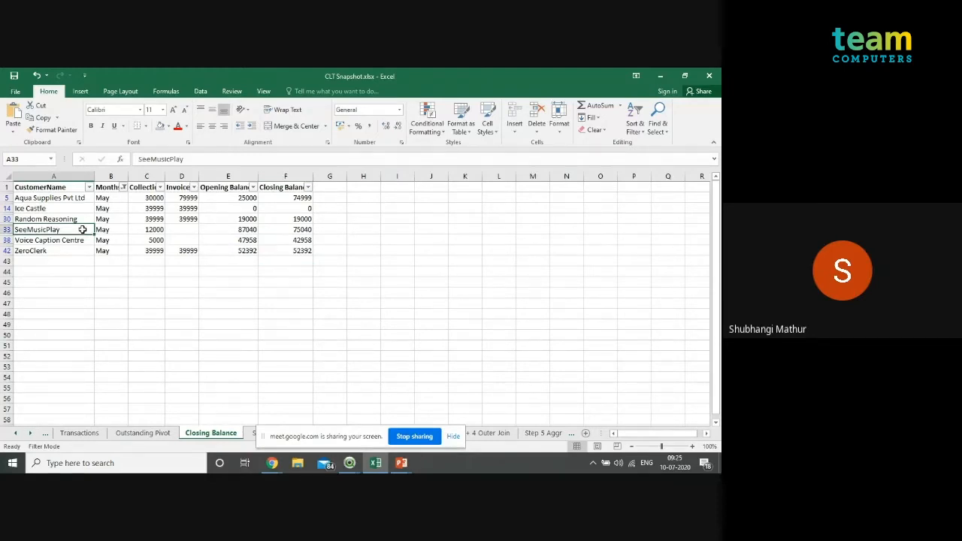
- Show all months again in the Closing Balance table
{"action": "left_click", "coordinate": [123, 187]}
{"action": "left_click", "coordinate": [42, 290]}
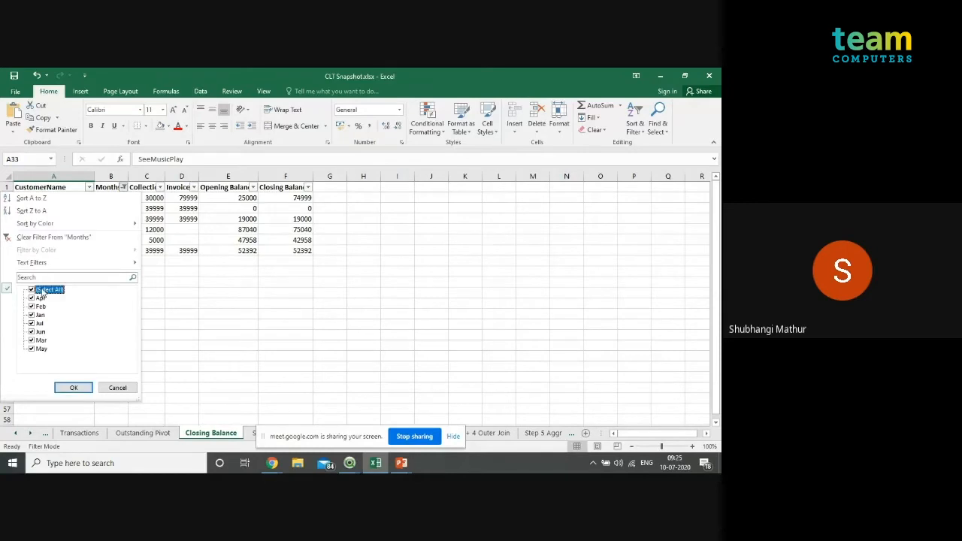
{"action": "left_click", "coordinate": [74, 387]}
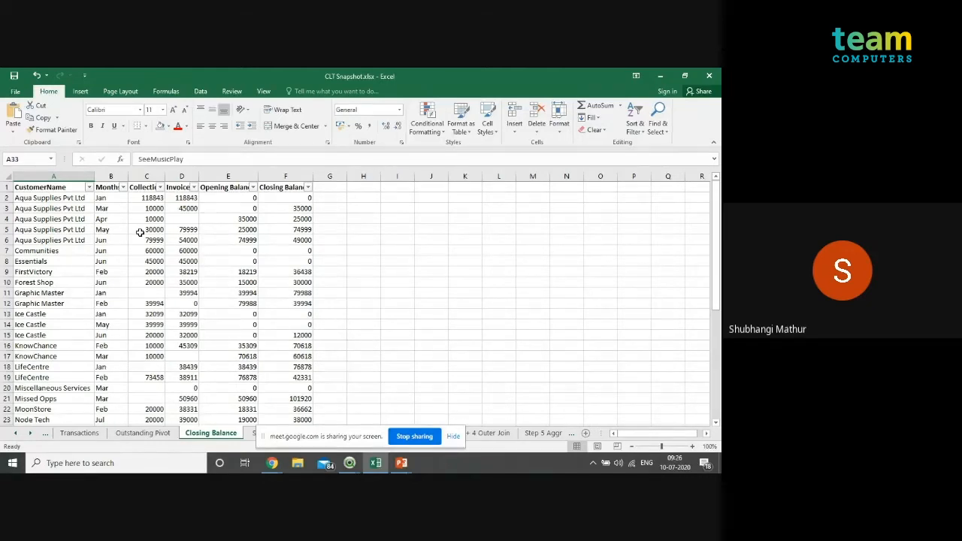
- Switch to the PowerPoint slide show and advance to the WHILE Statement slide
{"action": "key", "text": "alt+Tab"}
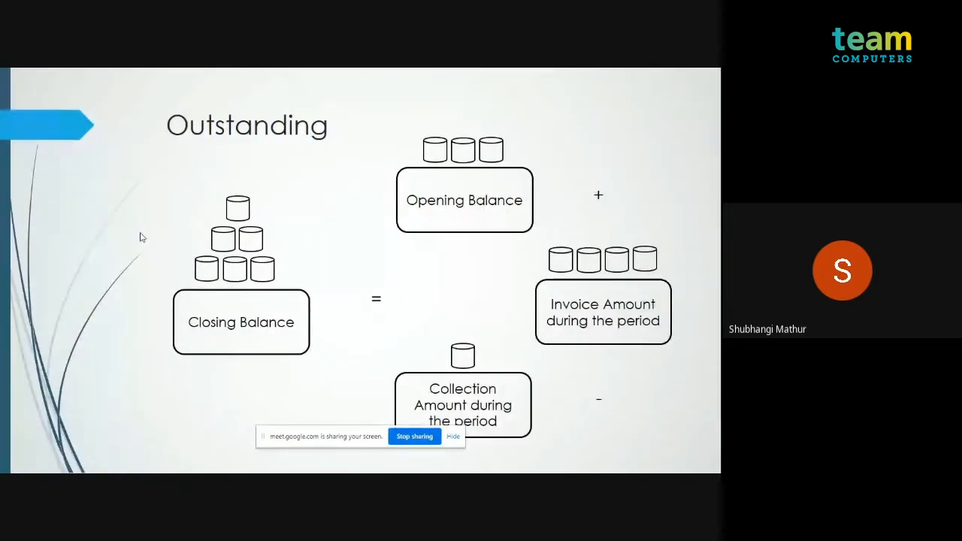
{"action": "key", "text": "Right"}
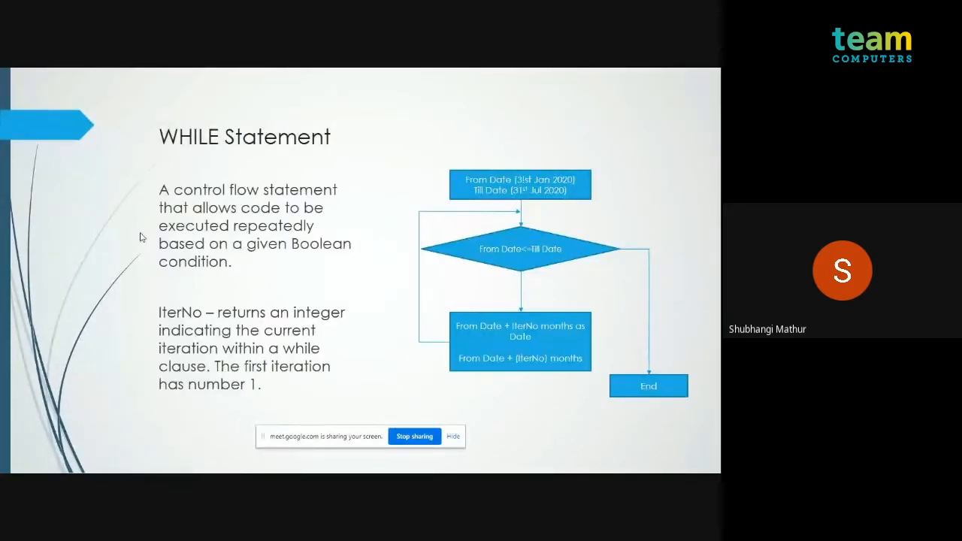
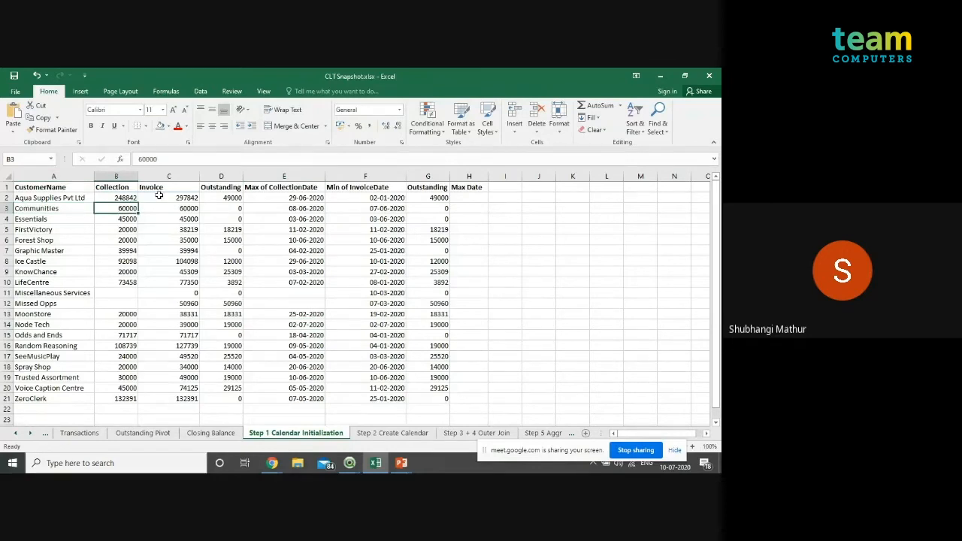
- Examine the invoice, outstanding, latest collection date and earliest invoice date columns in the Step 1 Calendar Initialization sheet of CLT Snapshot.xlsx
{"action": "left_click", "coordinate": [159, 196]}
{"action": "left_click", "coordinate": [206, 196]}
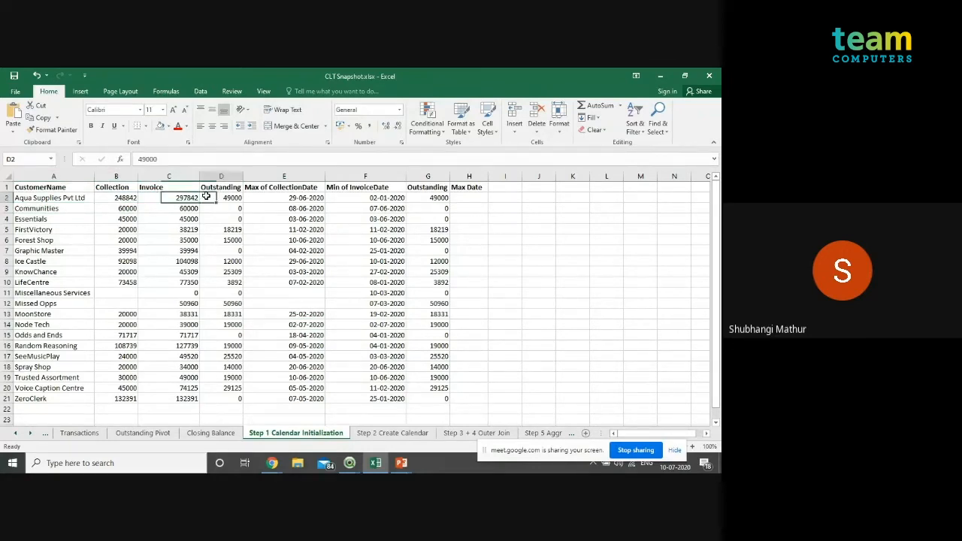
{"action": "left_click", "coordinate": [305, 199]}
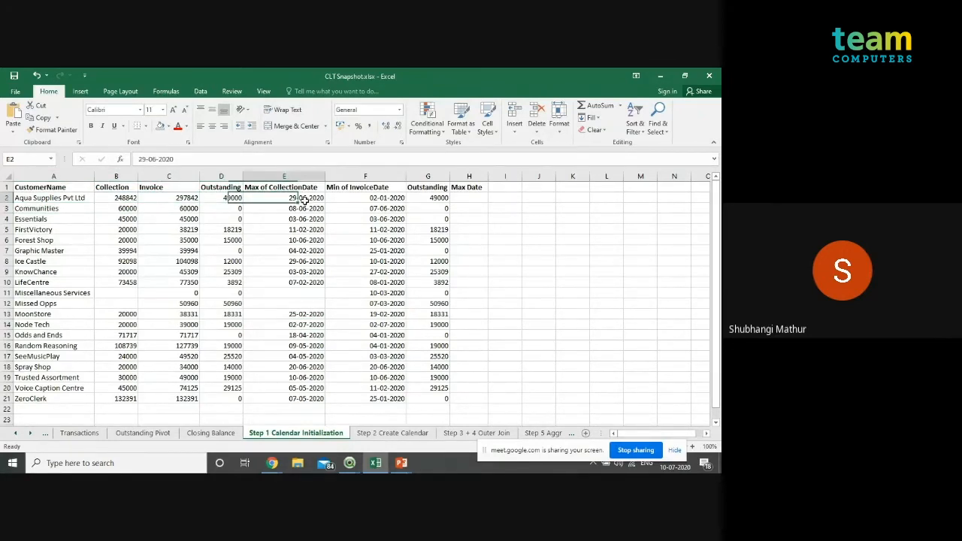
{"action": "left_click", "coordinate": [373, 205]}
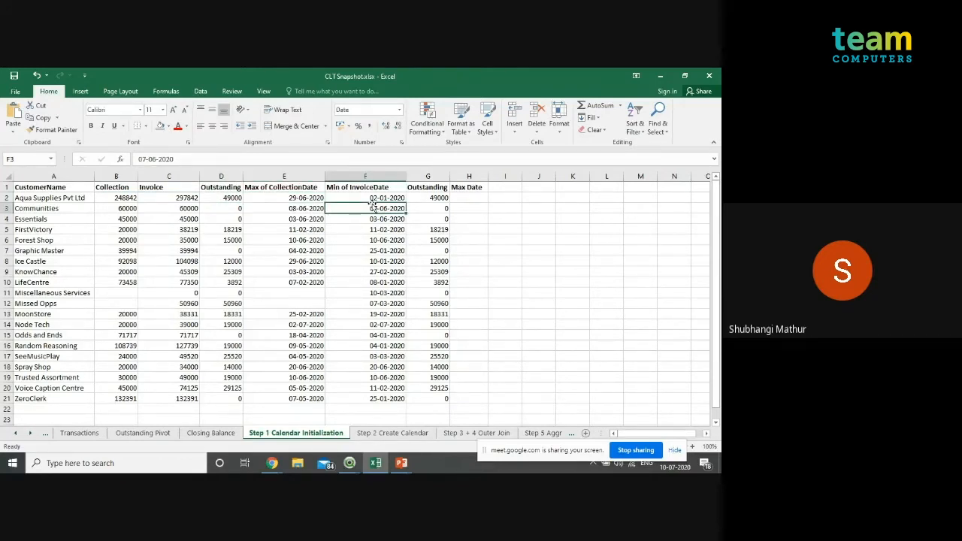
- Calculate the earliest invoice date in cell F23 with a MIN formula over F2:F21, and select the result cell
{"action": "left_click", "coordinate": [355, 419]}
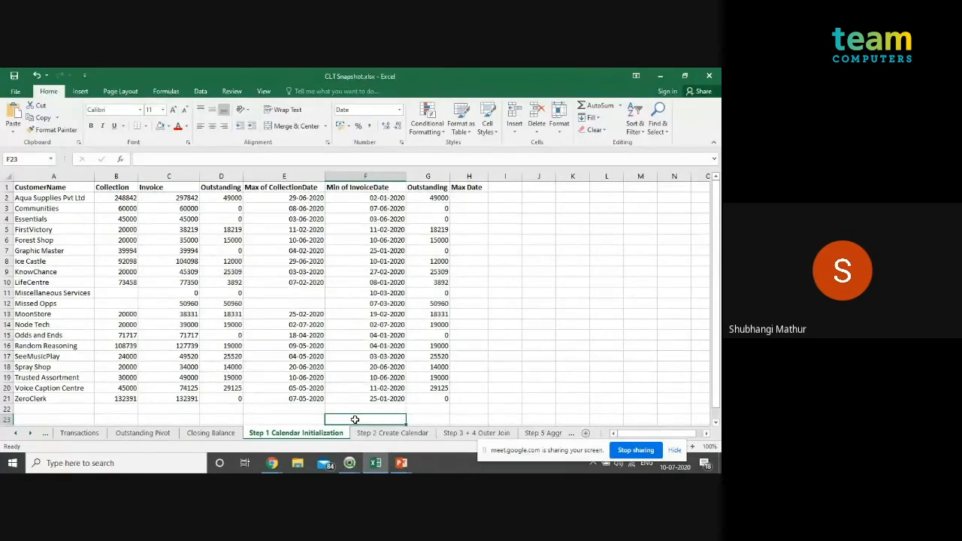
{"action": "type", "text": "=Min"}
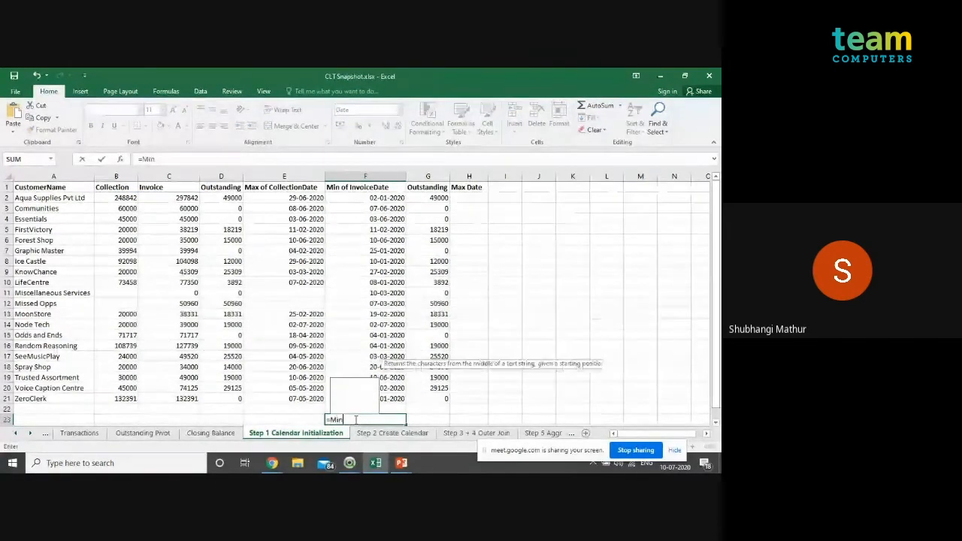
{"action": "type", "text": "("}
{"action": "left_click_drag", "start_coordinate": [372, 198], "coordinate": [373, 390]}
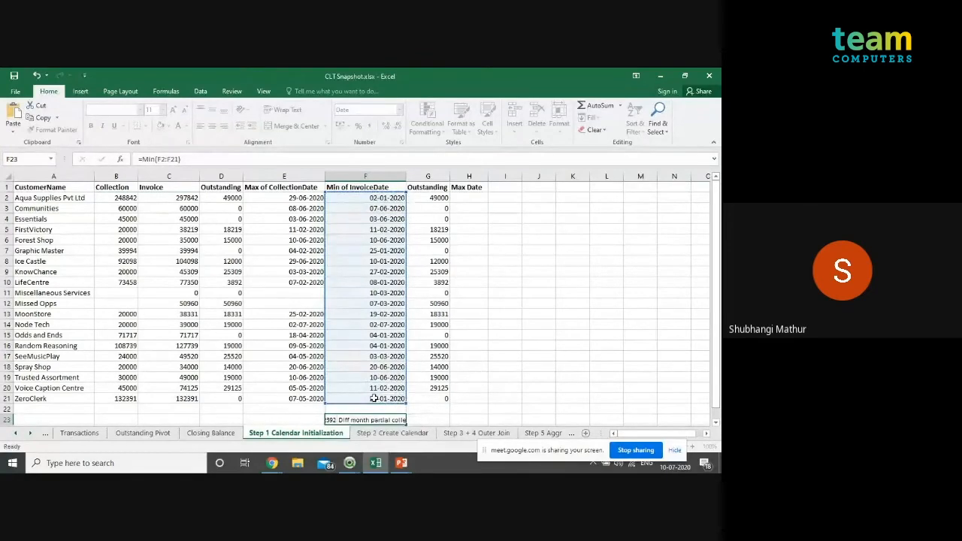
{"action": "key", "text": "Return"}
{"action": "left_click", "coordinate": [427, 389]}
{"action": "scroll", "coordinate": [428, 388], "scroll_direction": "up", "scroll_amount": 1}
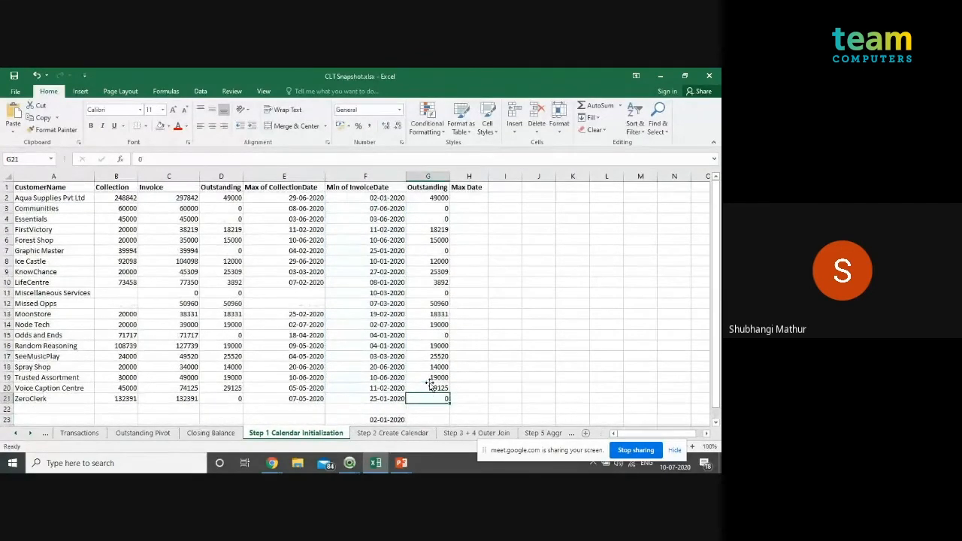
{"action": "left_click", "coordinate": [394, 418]}
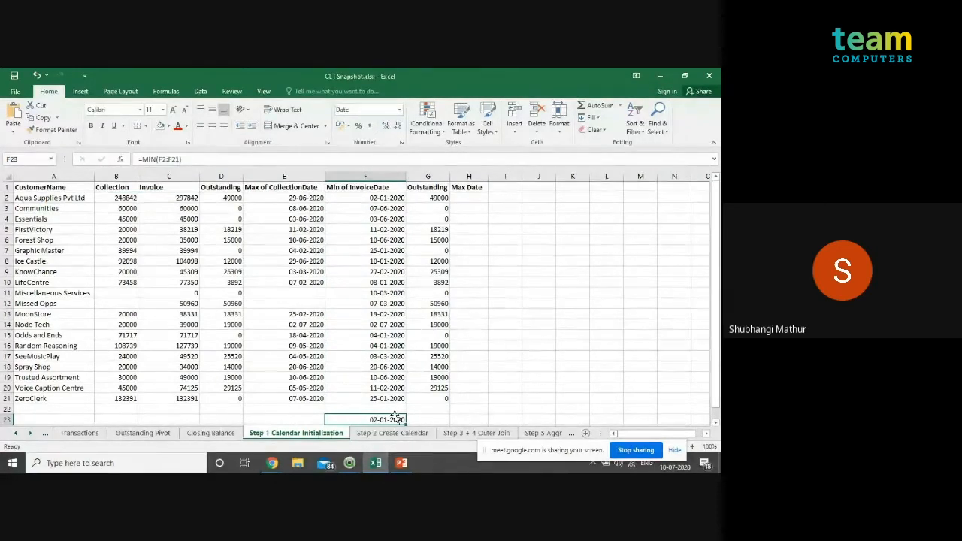
{"action": "left_click", "coordinate": [456, 411]}
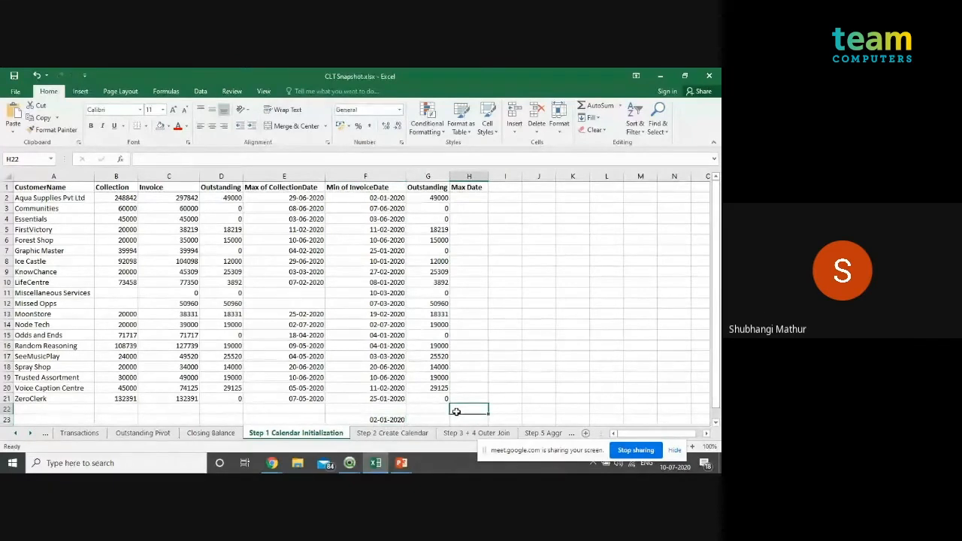
{"action": "left_click", "coordinate": [387, 418]}
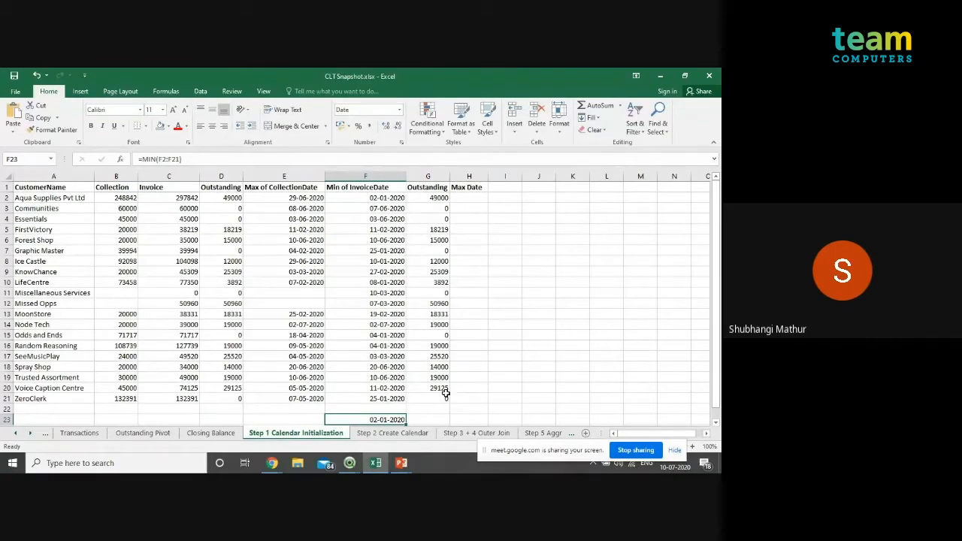
- Enter the formula =IF(G2=0,E2,TODAY()) in cell H2 of the Max Date column
{"action": "left_click", "coordinate": [464, 200]}
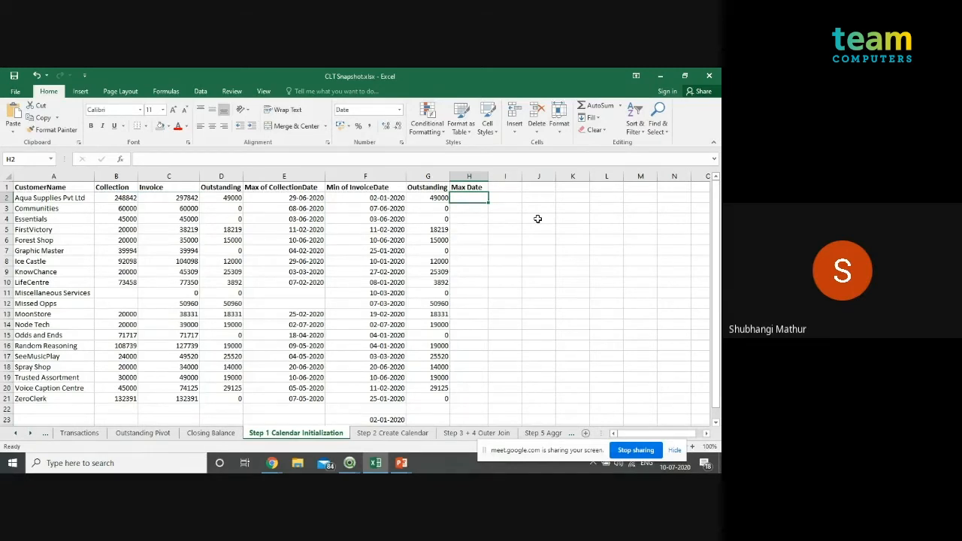
{"action": "type", "text": "=IF("}
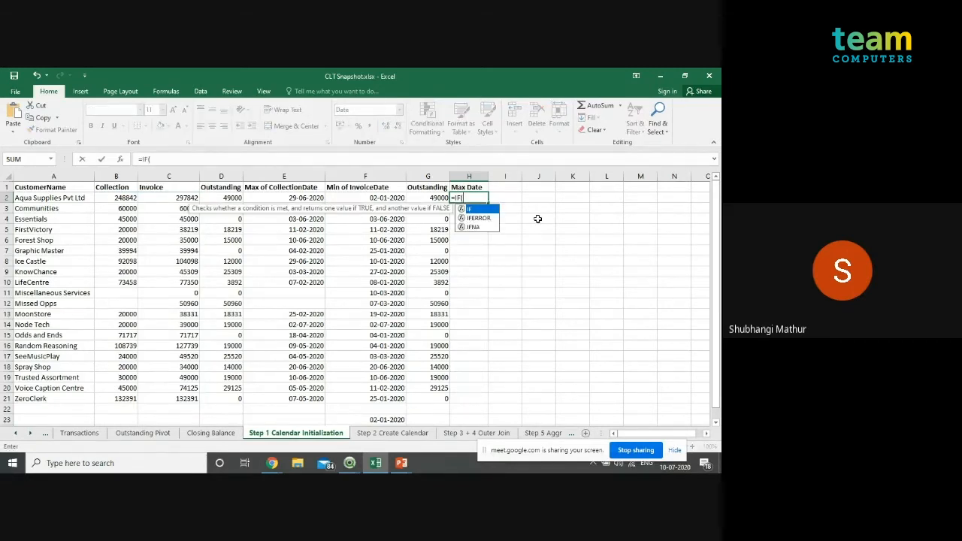
{"action": "left_click", "coordinate": [416, 197]}
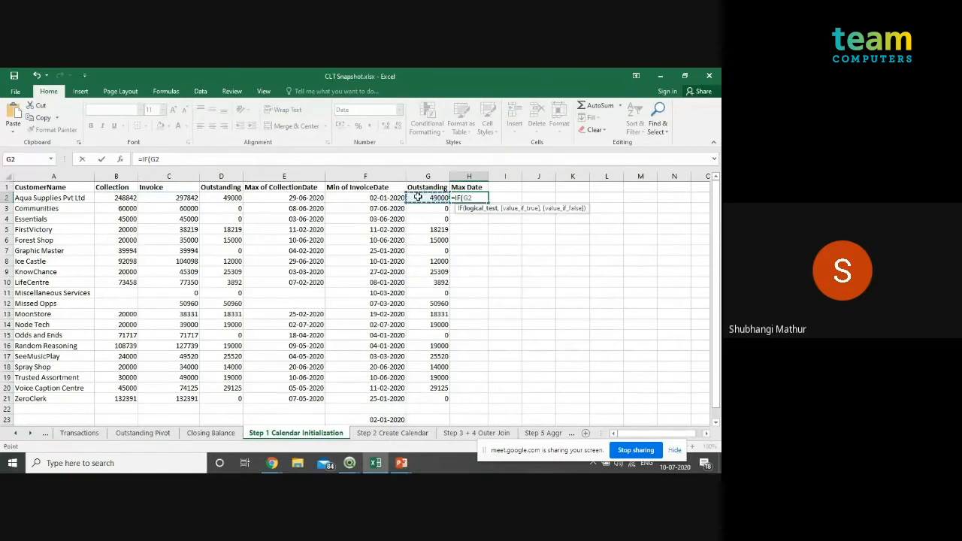
{"action": "type", "text": "=0,"}
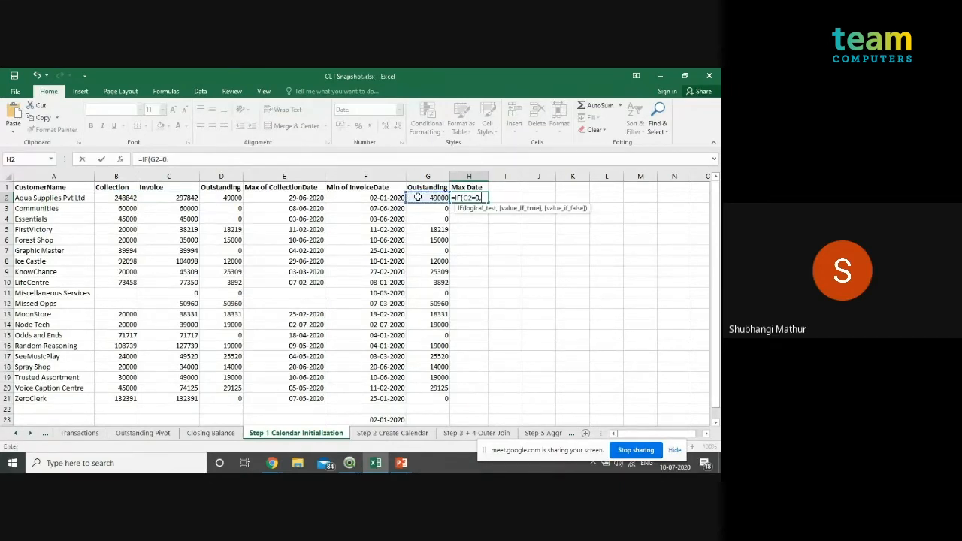
{"action": "left_click", "coordinate": [299, 197]}
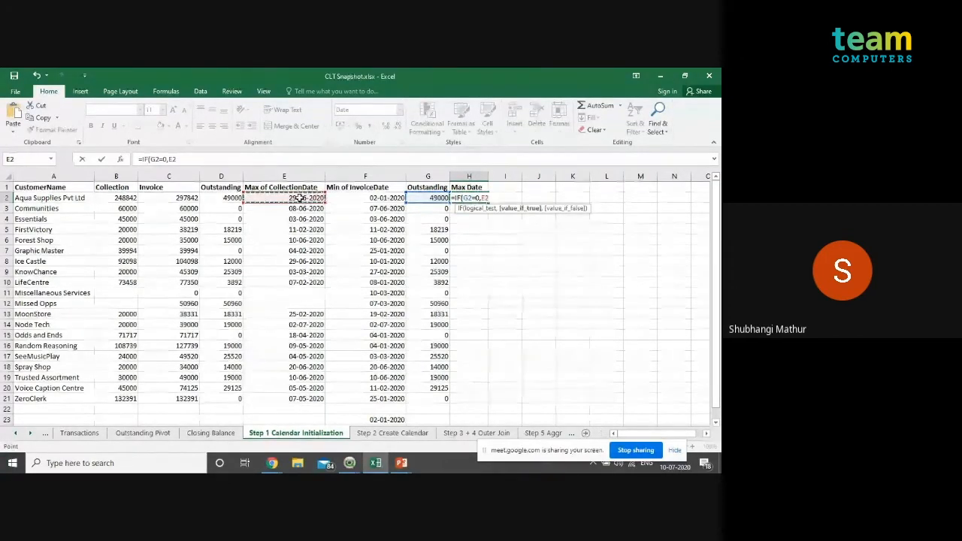
{"action": "type", "text": ","}
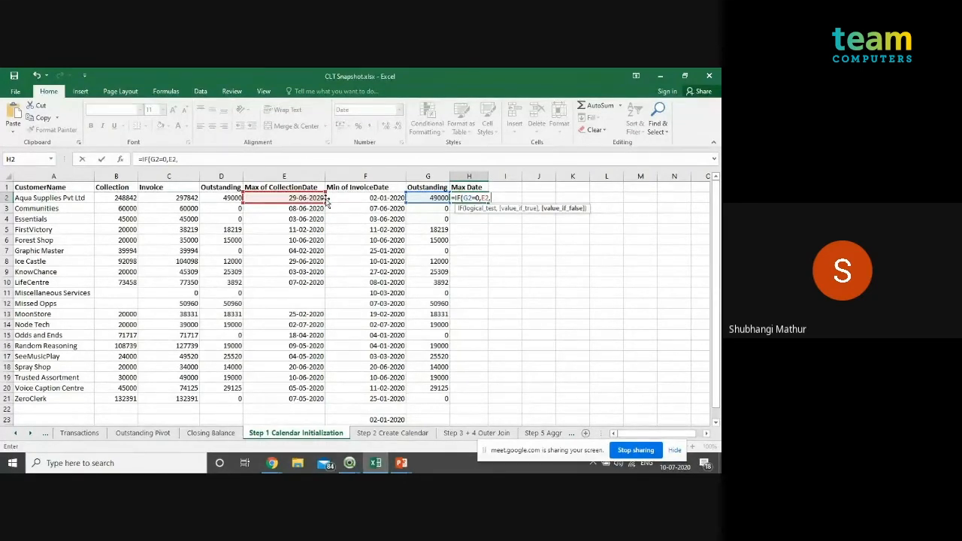
{"action": "type", "text": "T"}
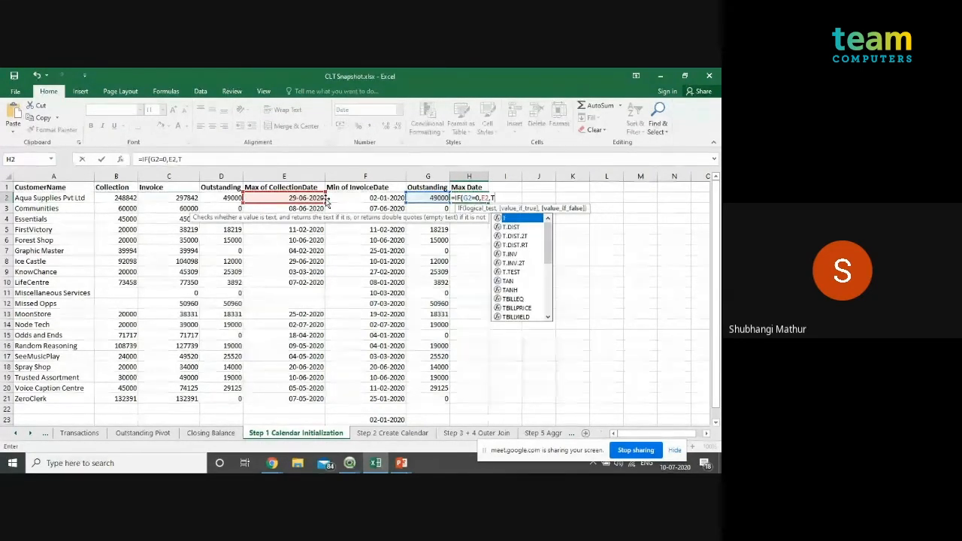
{"action": "type", "text": "oday()"}
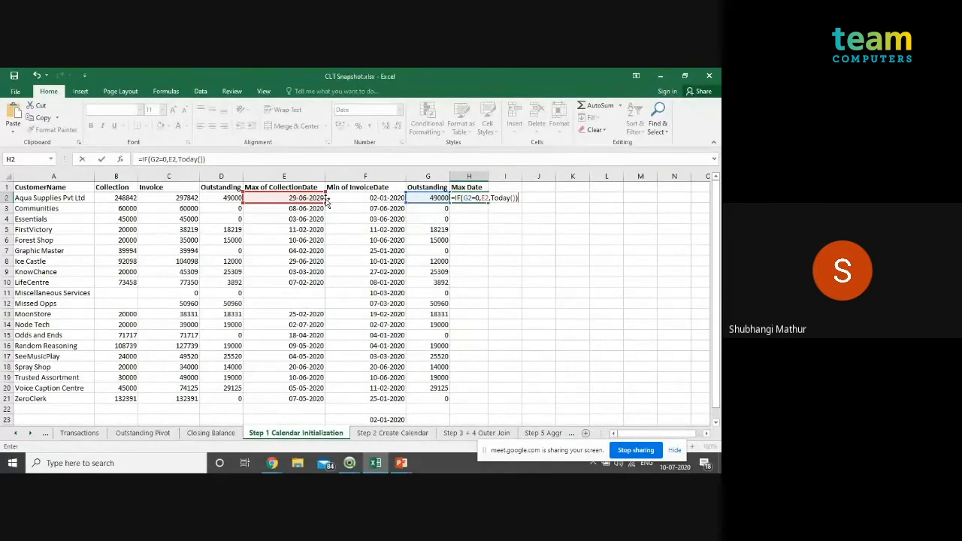
{"action": "key", "text": "Return"}
- Fill the Max Date formula from H2 down to the last customer row, H21
{"action": "left_click", "coordinate": [470, 198]}
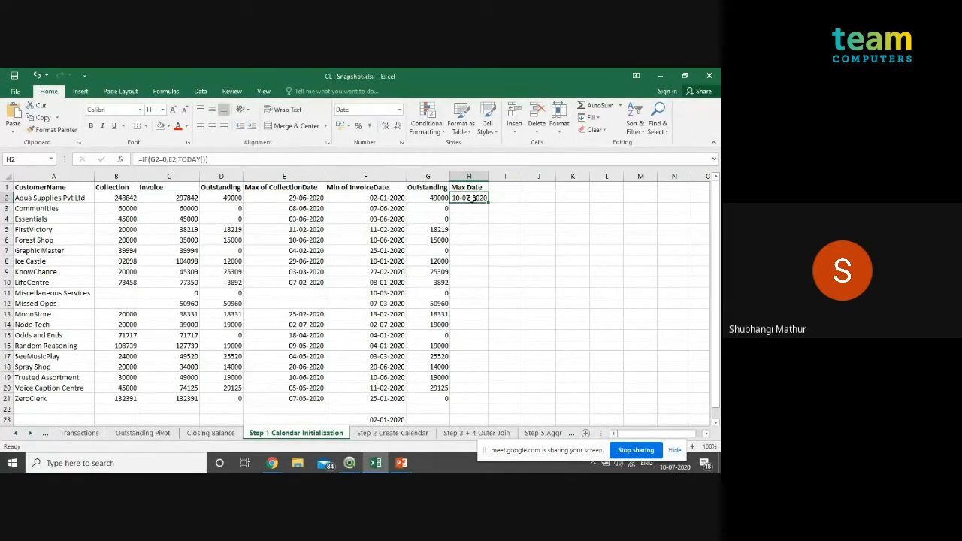
{"action": "double_click", "coordinate": [488, 203]}
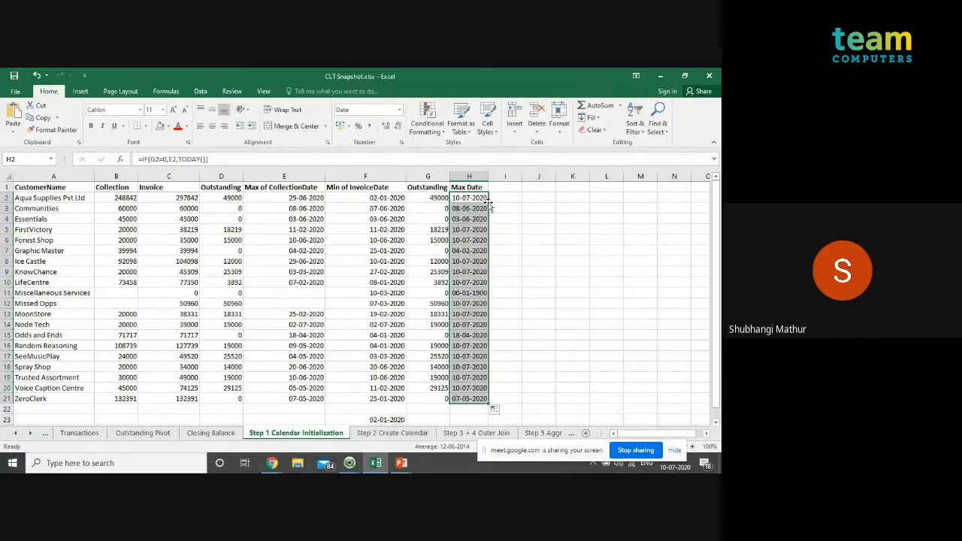
{"action": "left_click", "coordinate": [502, 209]}
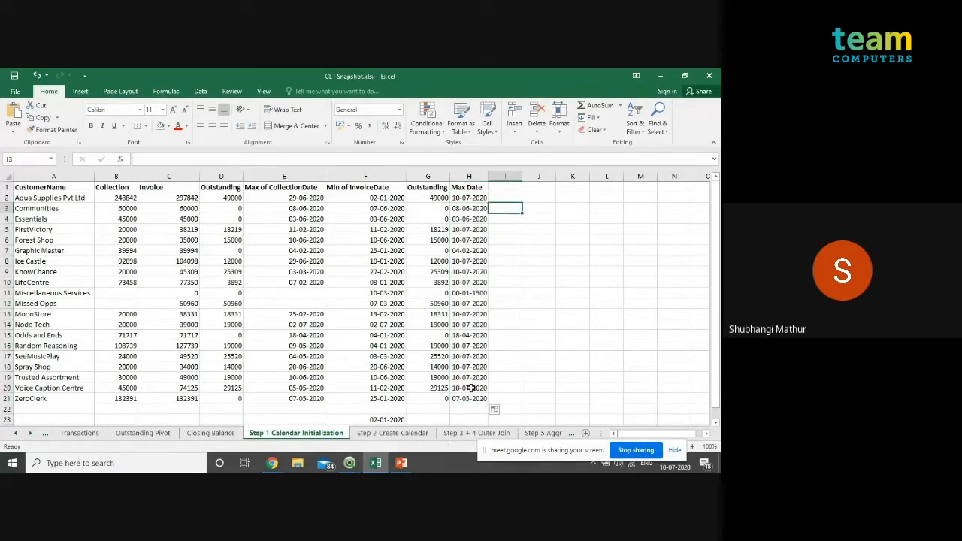
- Calculate the latest Max Date in cell H23 with a MAX formula over H2:H21, and select the result cell
{"action": "left_click", "coordinate": [472, 419]}
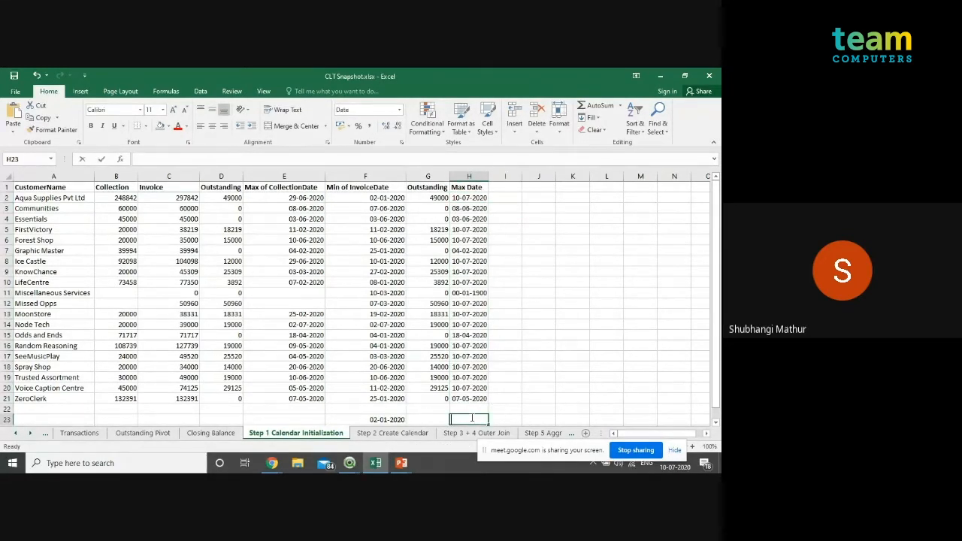
{"action": "type", "text": "=Max("}
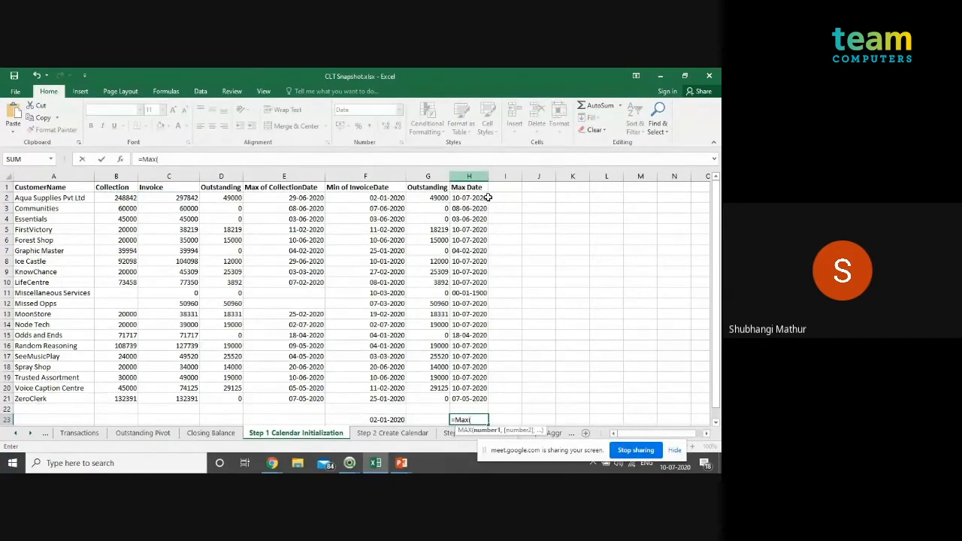
{"action": "left_click_drag", "start_coordinate": [469, 198], "coordinate": [467, 408]}
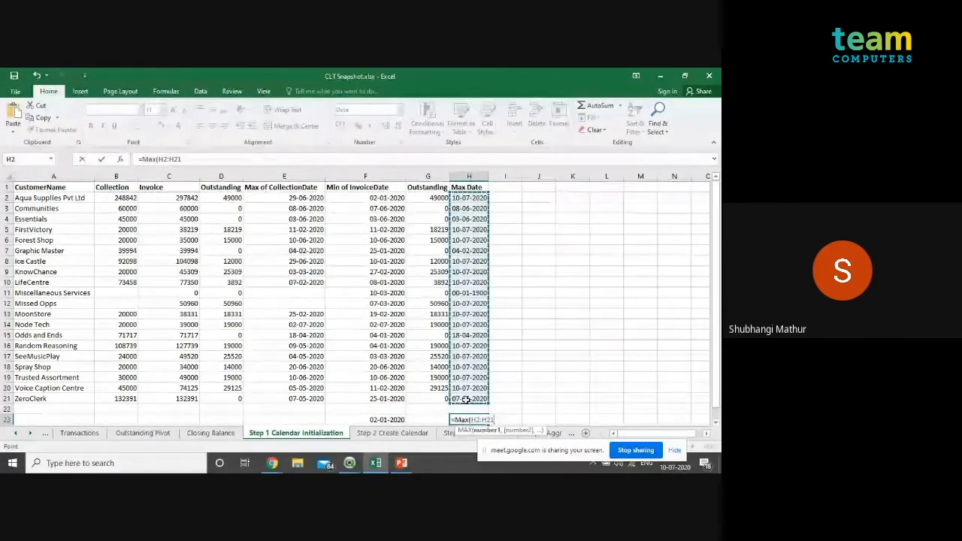
{"action": "key", "text": "Return"}
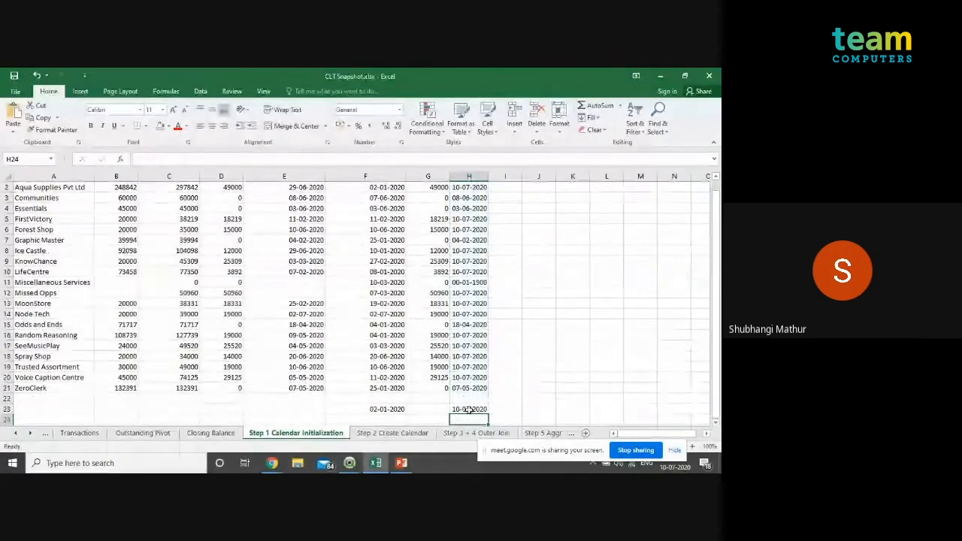
{"action": "left_click", "coordinate": [469, 410]}
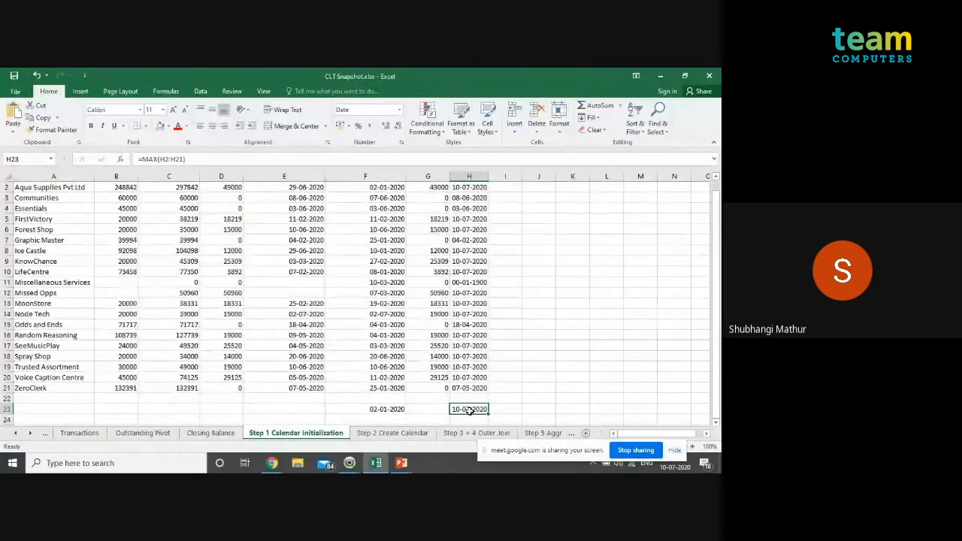
- Review the earliest invoice date in F23 against the latest Max Date in H23 as the calendar's range
{"action": "left_click", "coordinate": [364, 413]}
{"action": "left_click", "coordinate": [486, 408]}
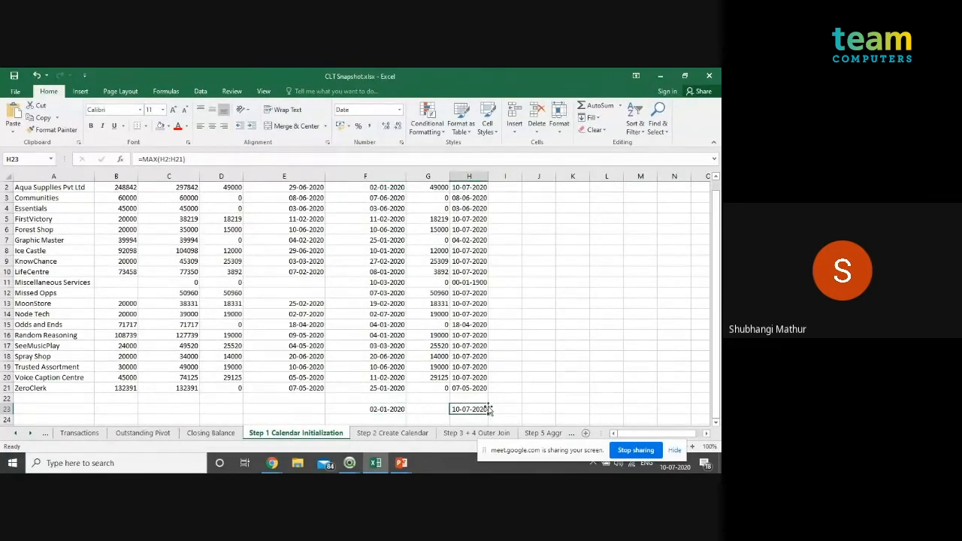
{"action": "left_click", "coordinate": [396, 411]}
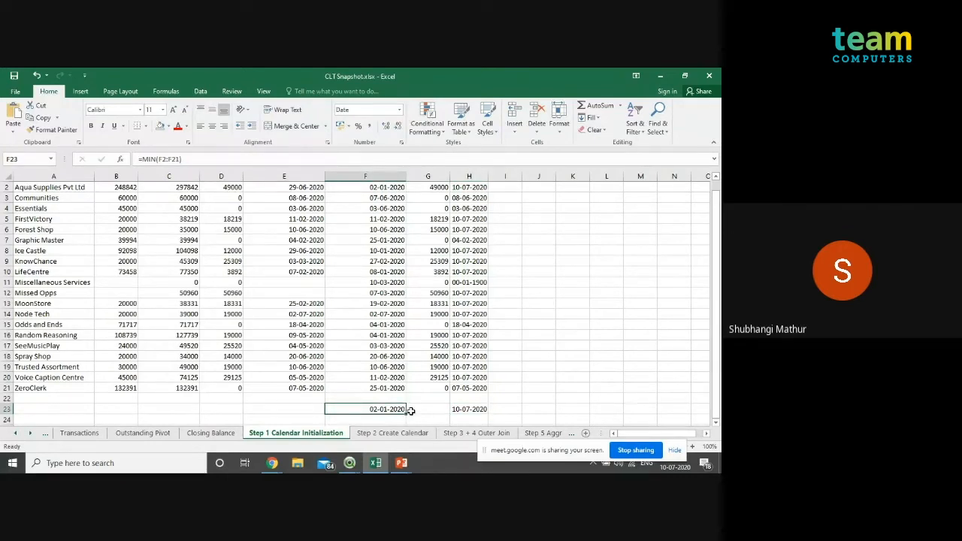
{"action": "left_click", "coordinate": [472, 411]}
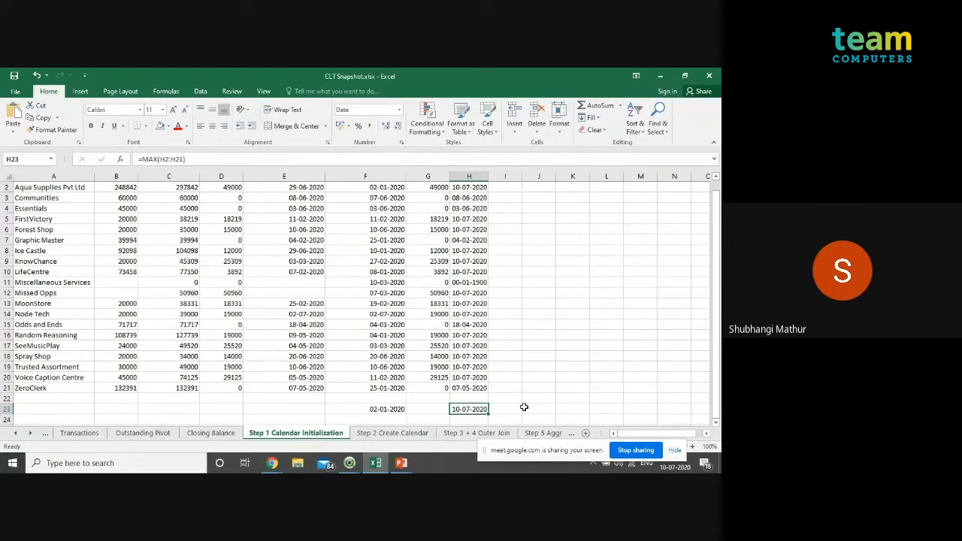
{"action": "left_click", "coordinate": [368, 418]}
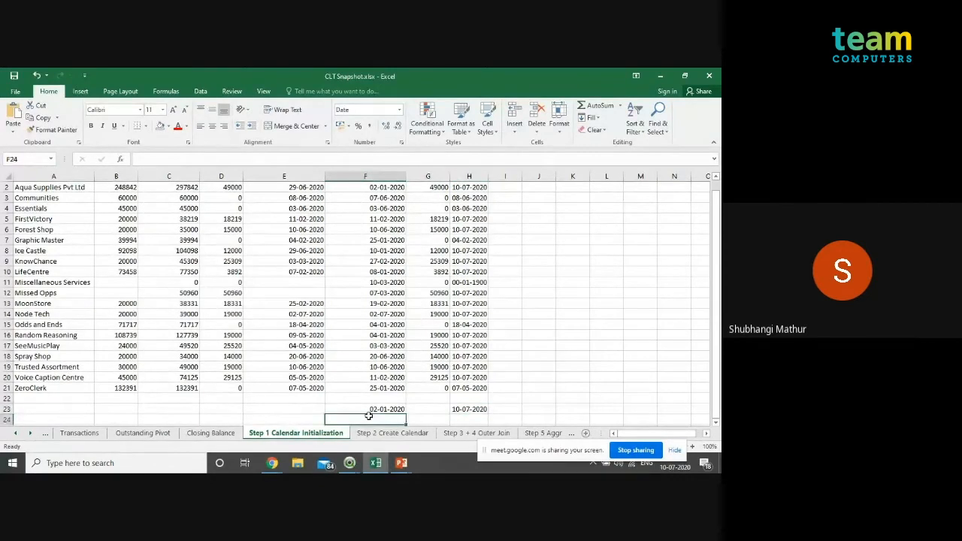
- Open the Step 2 Create Calendar sheet and enter 31-01-2020 as the From Date in cell A2
{"action": "left_click", "coordinate": [462, 418]}
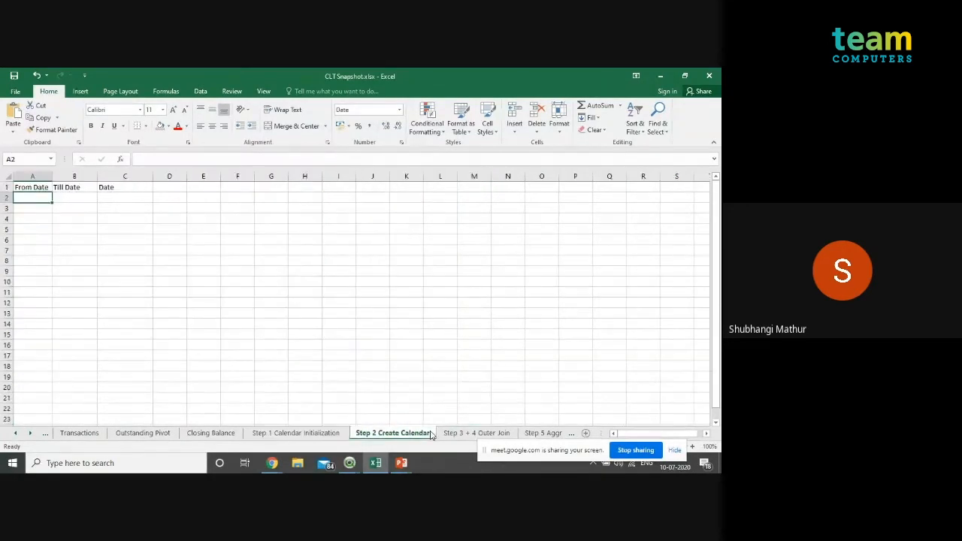
{"action": "type", "text": "31"}
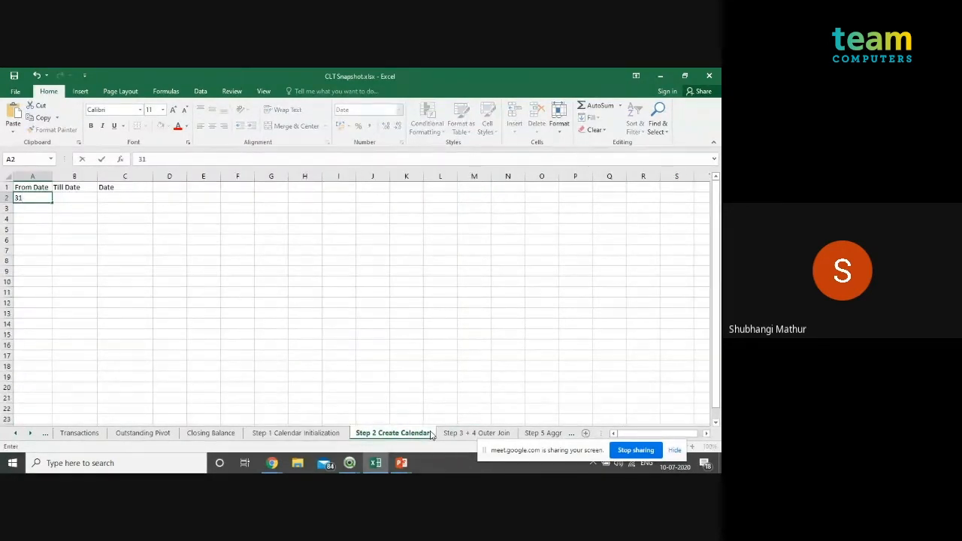
{"action": "type", "text": "-01-2020"}
{"action": "key", "text": "Return"}
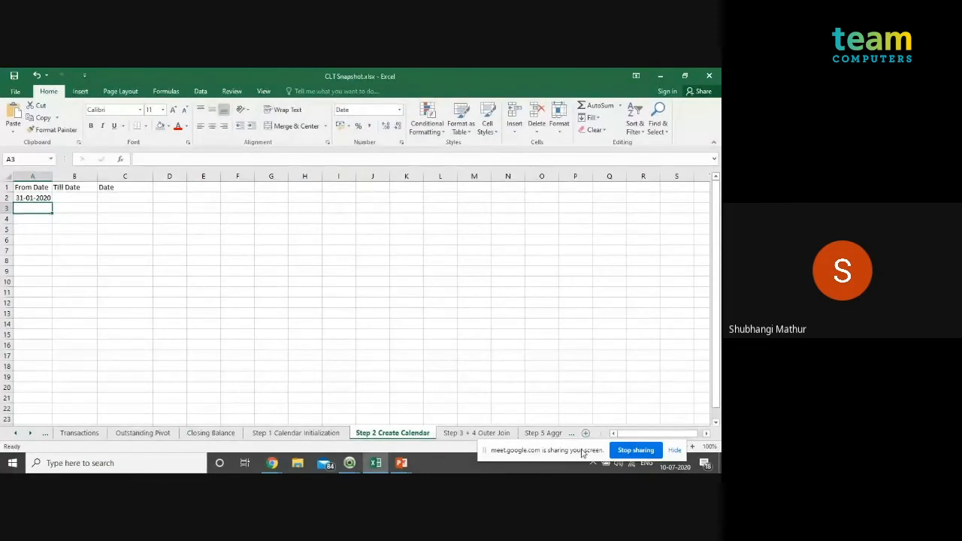
- Move the screen-sharing notice aside and enter 31-07-2020 as the Till Date in cell B2
{"action": "left_click_drag", "start_coordinate": [580, 452], "coordinate": [547, 449]}
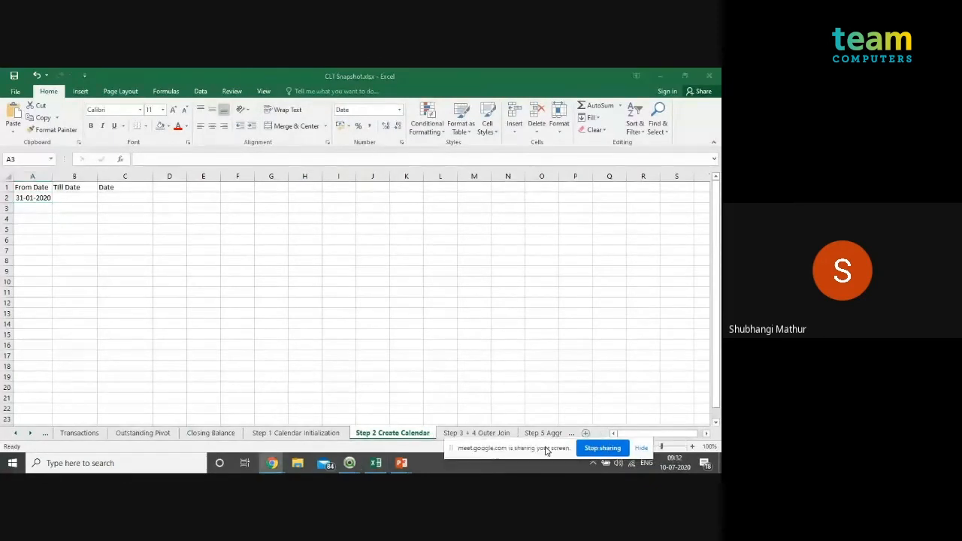
{"action": "left_click", "coordinate": [82, 196]}
{"action": "type", "text": "31-"}
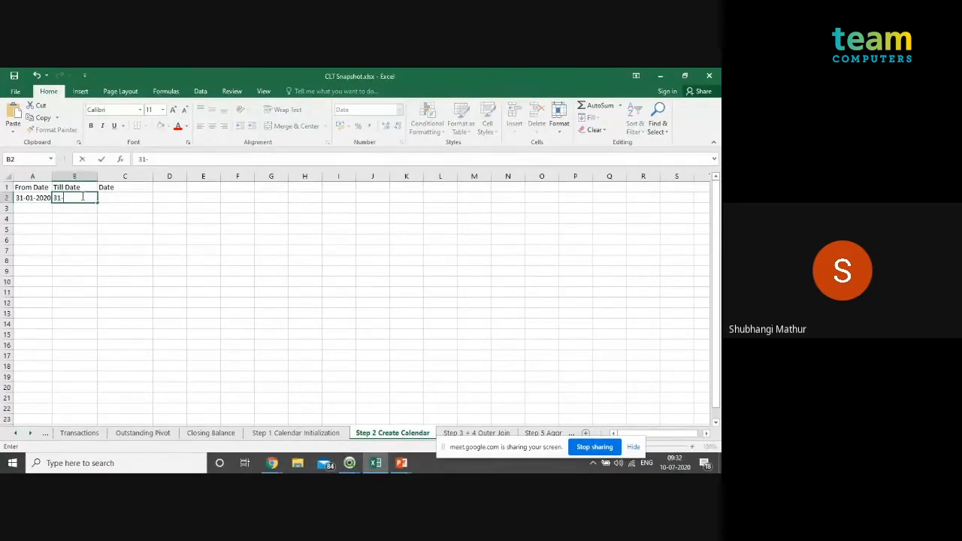
{"action": "type", "text": "07-2020"}
{"action": "key", "text": "Return"}
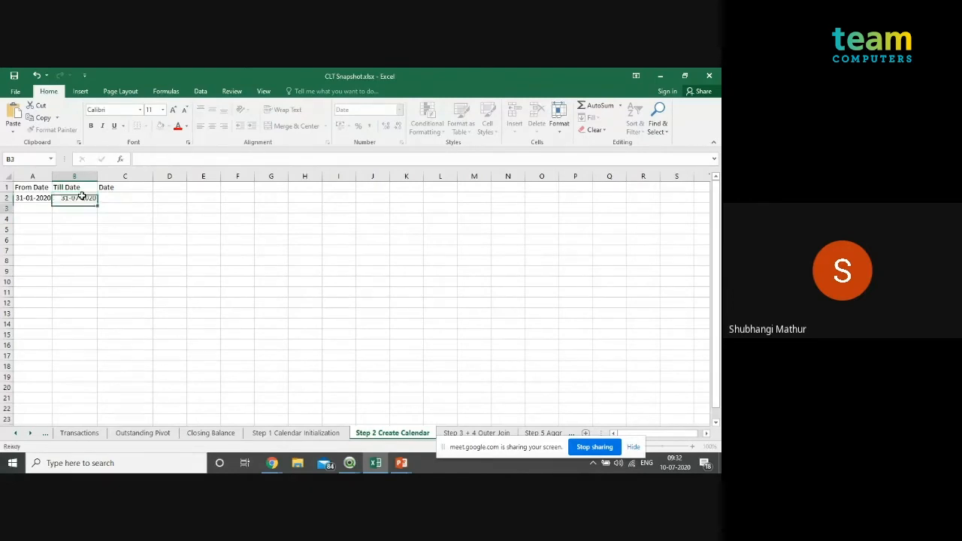
- Enter the formula =IF(A2<=B2,A2) in cell C2 under the Date heading
{"action": "left_click", "coordinate": [115, 197]}
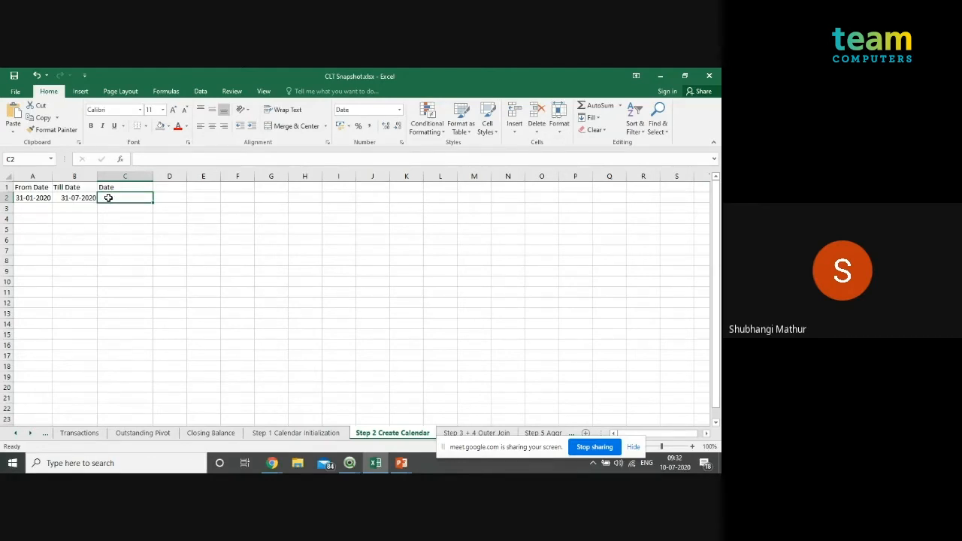
{"action": "left_click", "coordinate": [27, 197]}
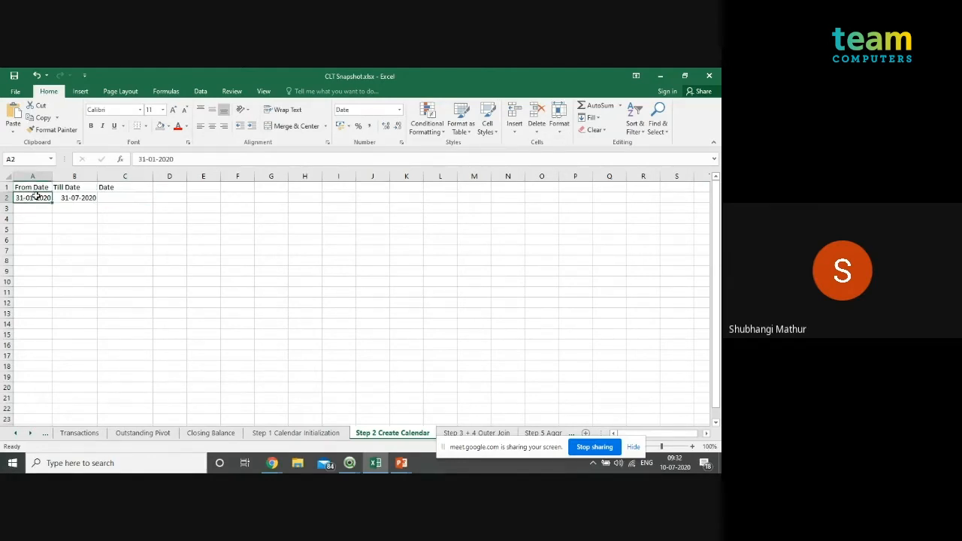
{"action": "left_click", "coordinate": [118, 197]}
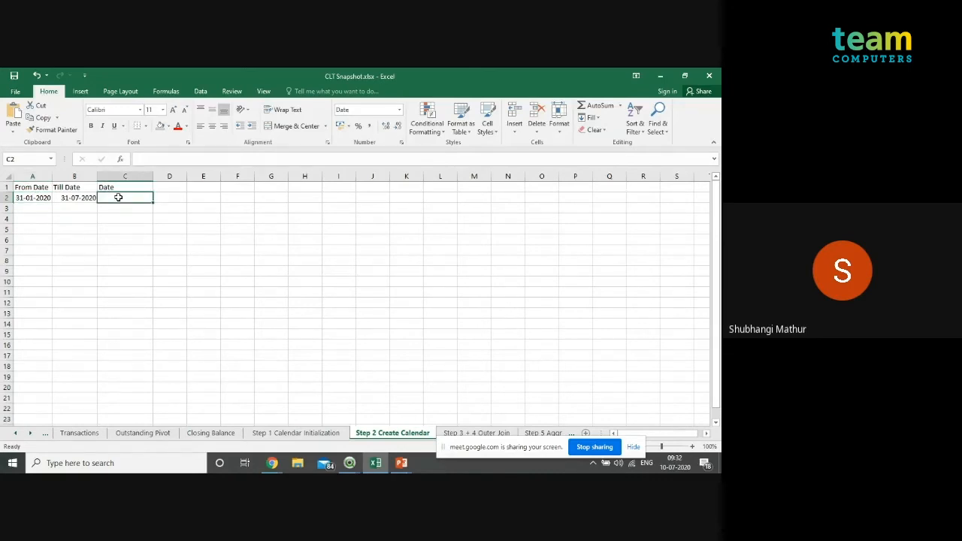
{"action": "type", "text": "="}
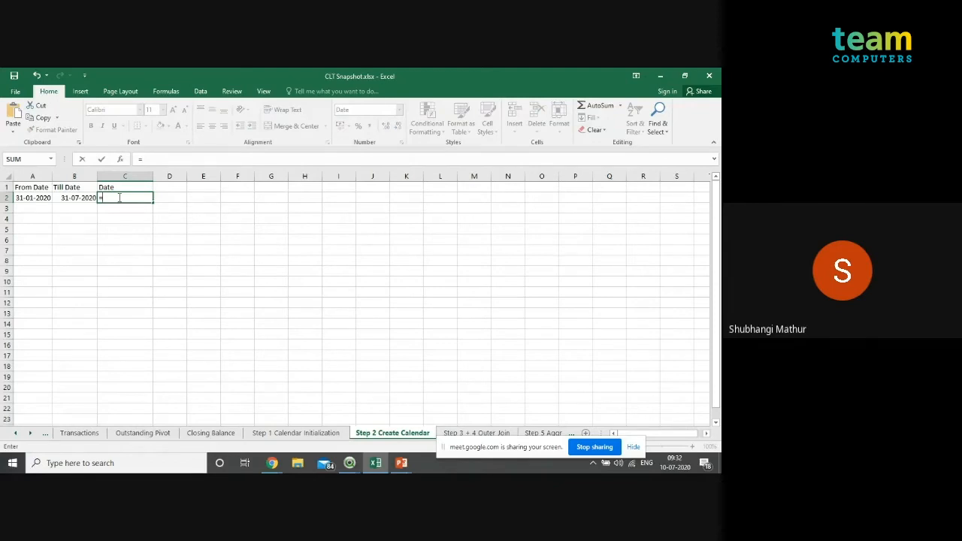
{"action": "type", "text": "IF"}
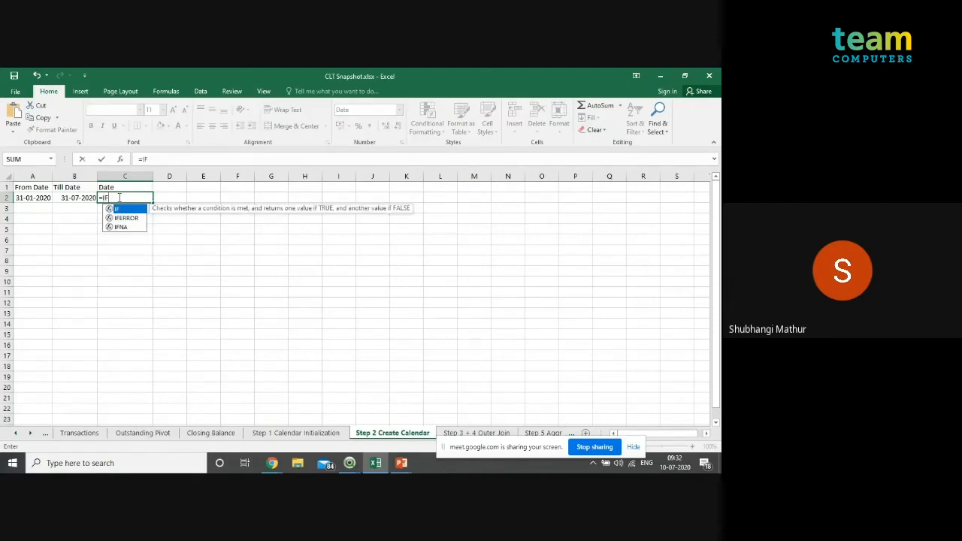
{"action": "type", "text": "("}
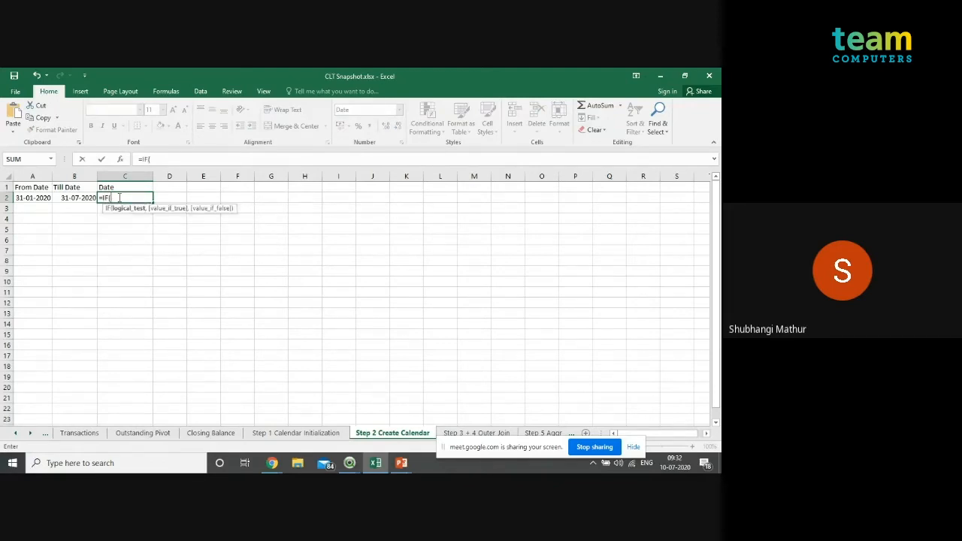
{"action": "left_click", "coordinate": [36, 198]}
{"action": "type", "text": "<="}
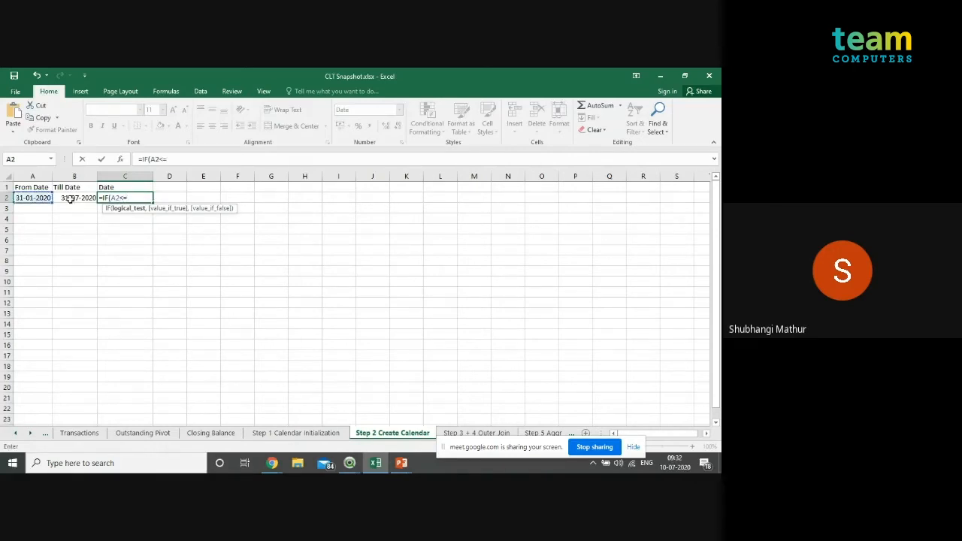
{"action": "left_click", "coordinate": [73, 199]}
{"action": "type", "text": ","}
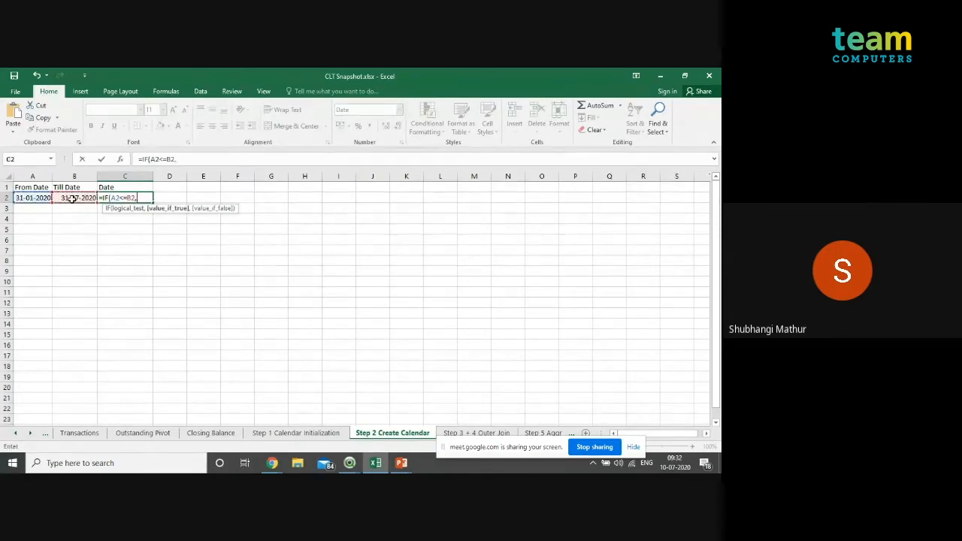
{"action": "left_click", "coordinate": [40, 197]}
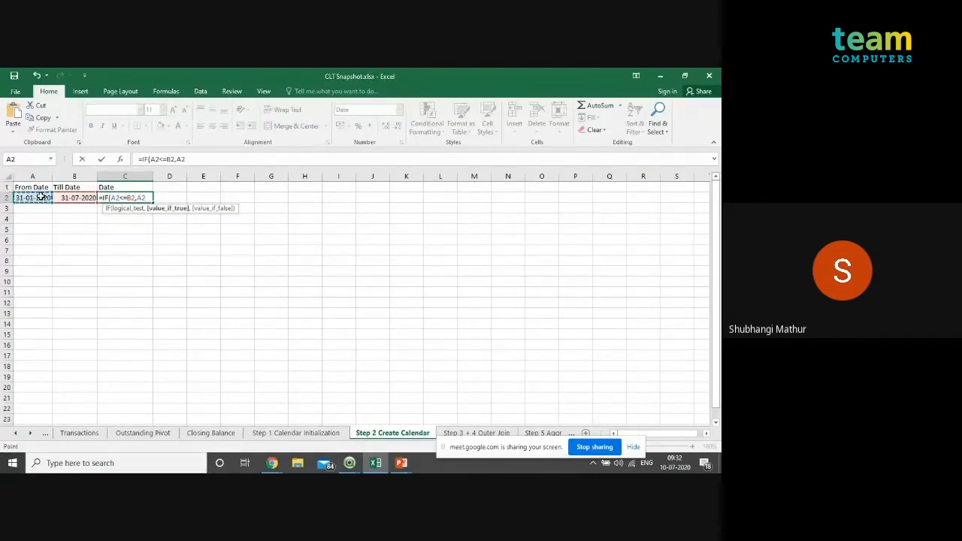
{"action": "key", "text": "BackSpace"}
{"action": "type", "text": ")"}
{"action": "key", "text": "BackSpace"}
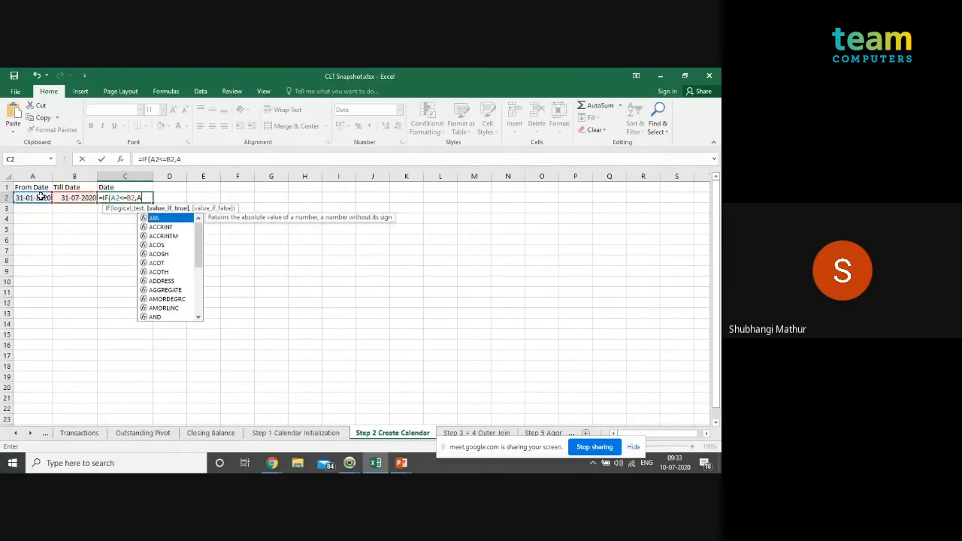
{"action": "type", "text": "2)"}
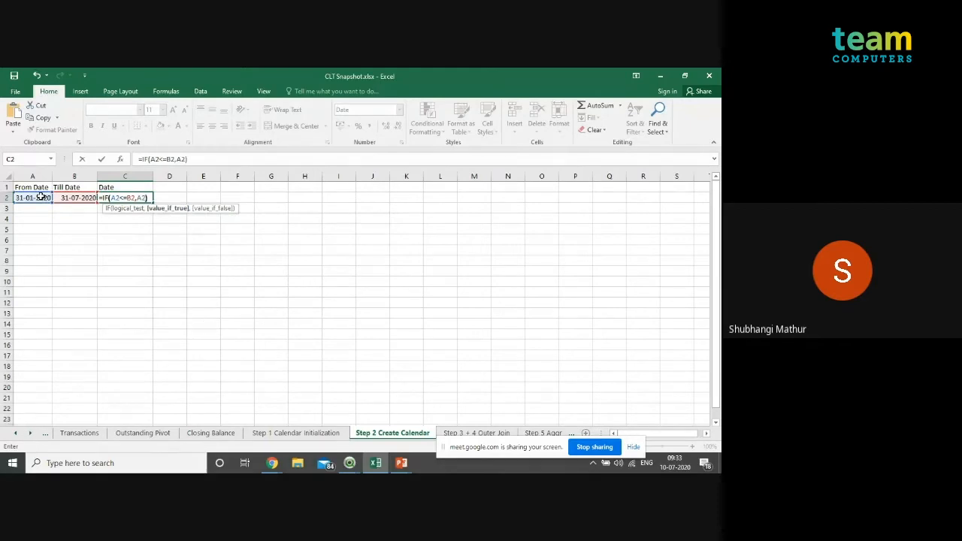
{"action": "key", "text": "Return"}
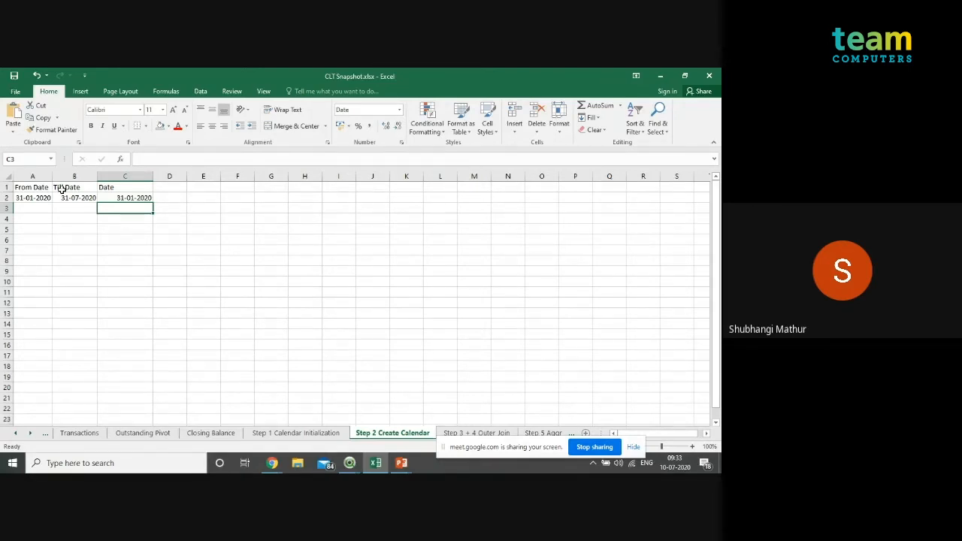
- Enter 29-02-2020 as the next From Date in A3 and copy the Till Date down to B3
{"action": "left_click", "coordinate": [40, 209]}
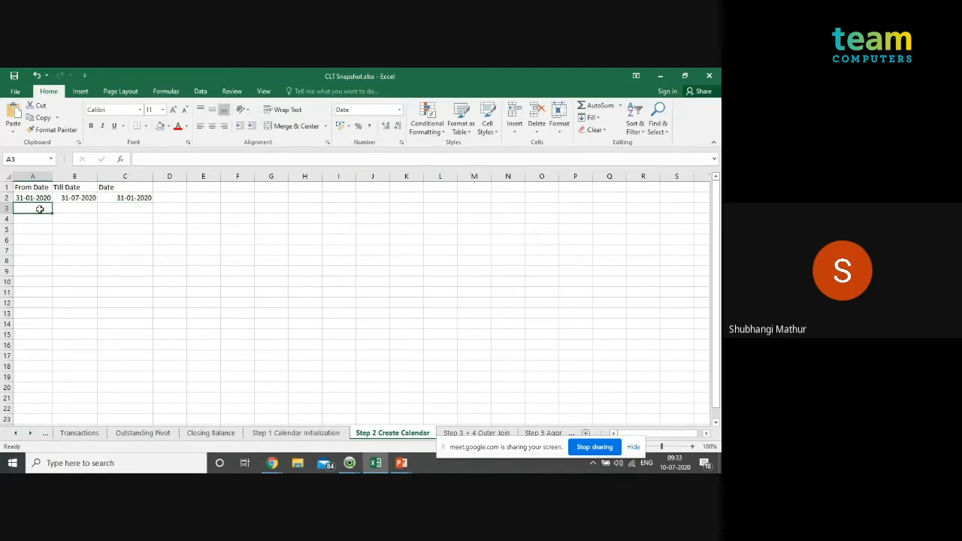
{"action": "type", "text": "29"}
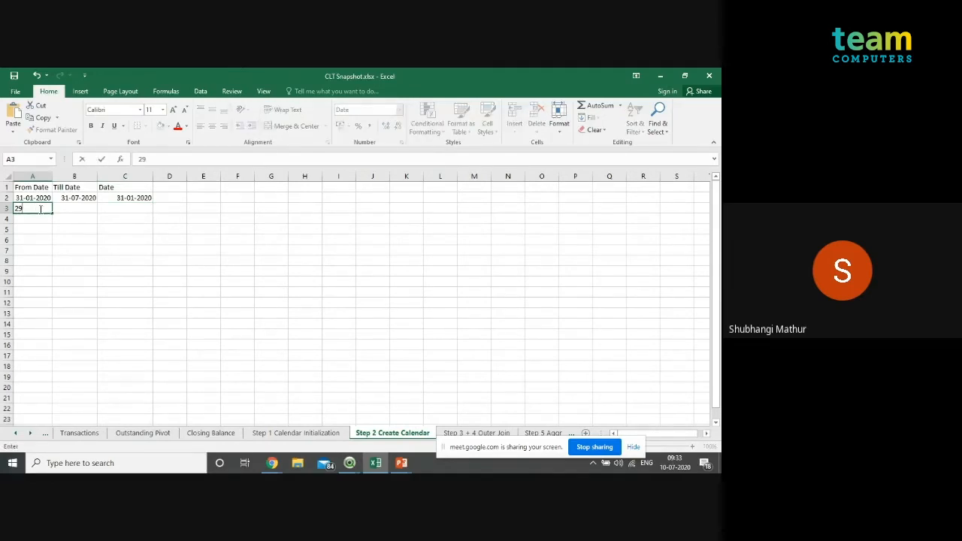
{"action": "type", "text": "-02-2020"}
{"action": "key", "text": "Return"}
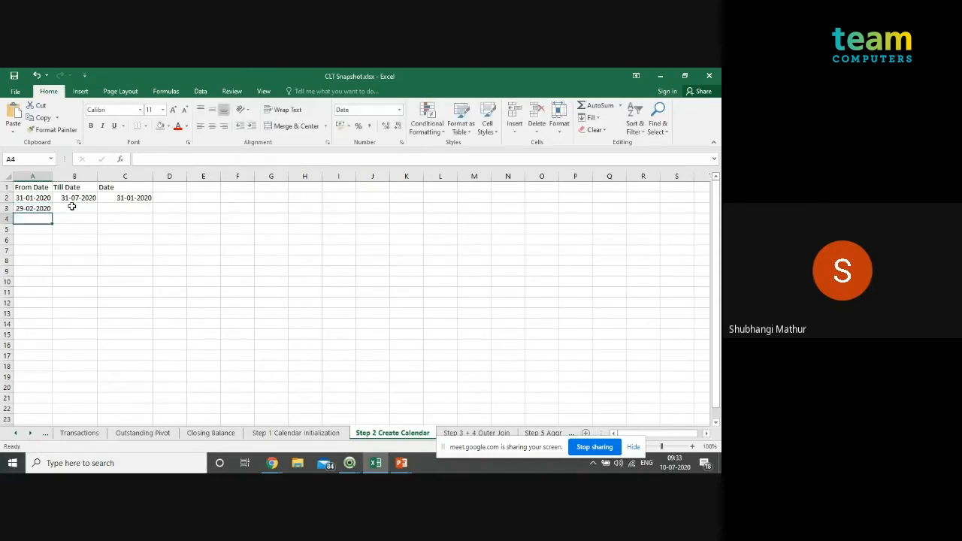
{"action": "left_click_drag", "start_coordinate": [74, 198], "coordinate": [78, 208]}
{"action": "key", "text": "ctrl+d"}
- Copy the Date formula from C2 down to C3
{"action": "left_click", "coordinate": [120, 211]}
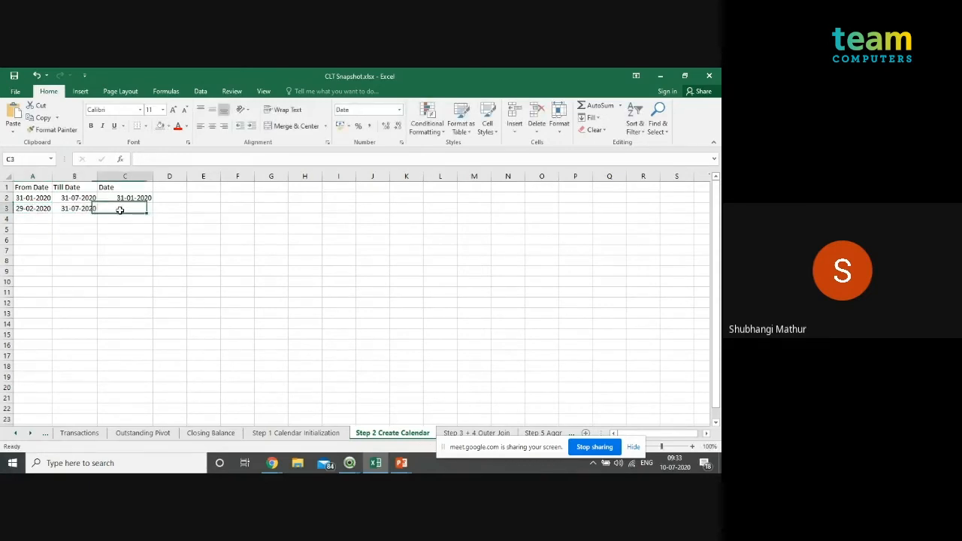
{"action": "left_click", "coordinate": [122, 198]}
{"action": "left_click_drag", "start_coordinate": [152, 203], "coordinate": [154, 214]}
{"action": "left_click", "coordinate": [194, 210]}
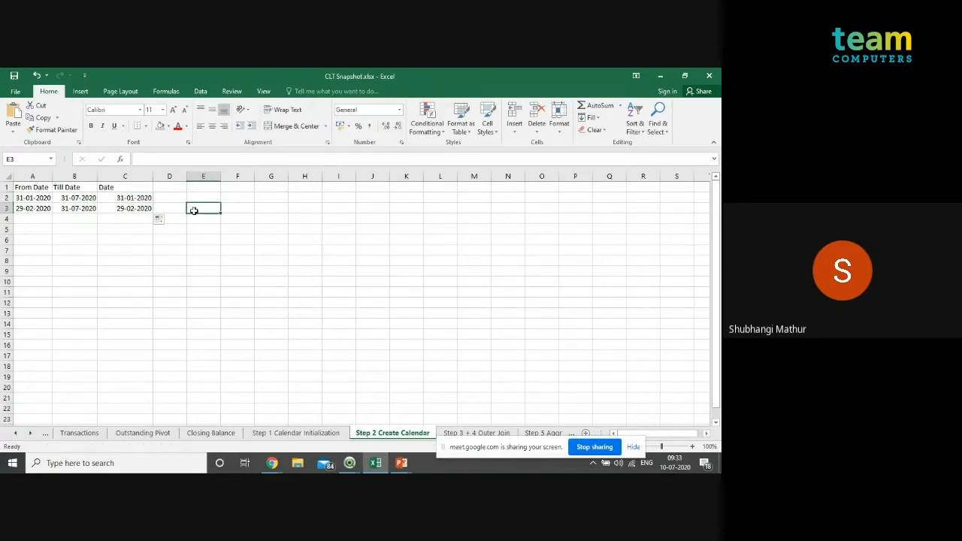
- Extend the month-end From Dates, the constant Till Date and the Date formula down to row 15
{"action": "left_click_drag", "start_coordinate": [32, 197], "coordinate": [58, 344]}
{"action": "left_click_drag", "start_coordinate": [84, 198], "coordinate": [84, 331]}
{"action": "key", "text": "ctrl+d"}
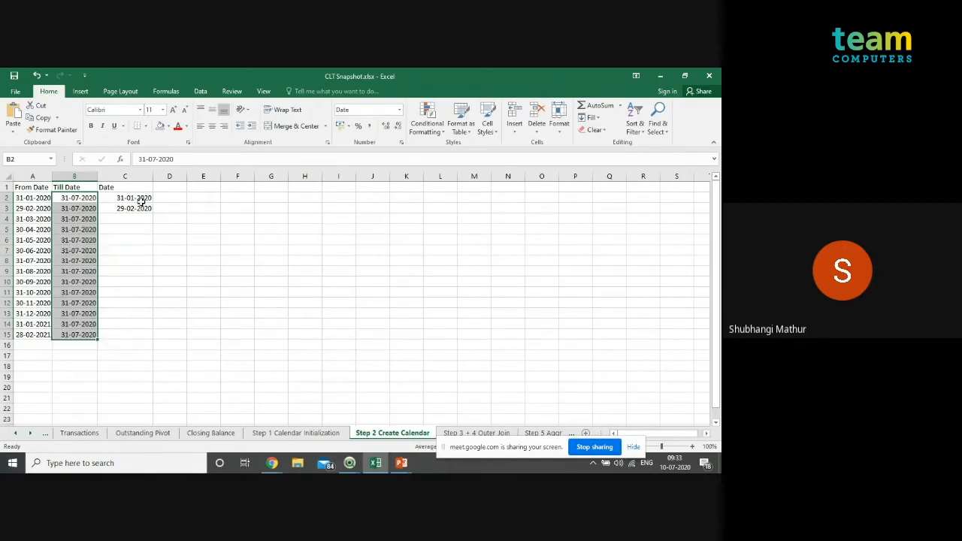
{"action": "left_click", "coordinate": [143, 209]}
{"action": "double_click", "coordinate": [153, 213]}
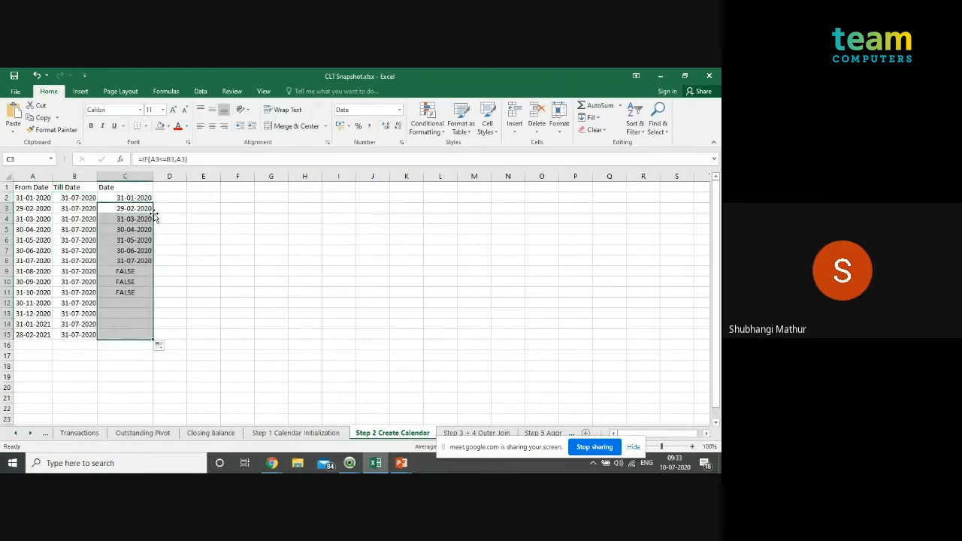
{"action": "left_click", "coordinate": [159, 220]}
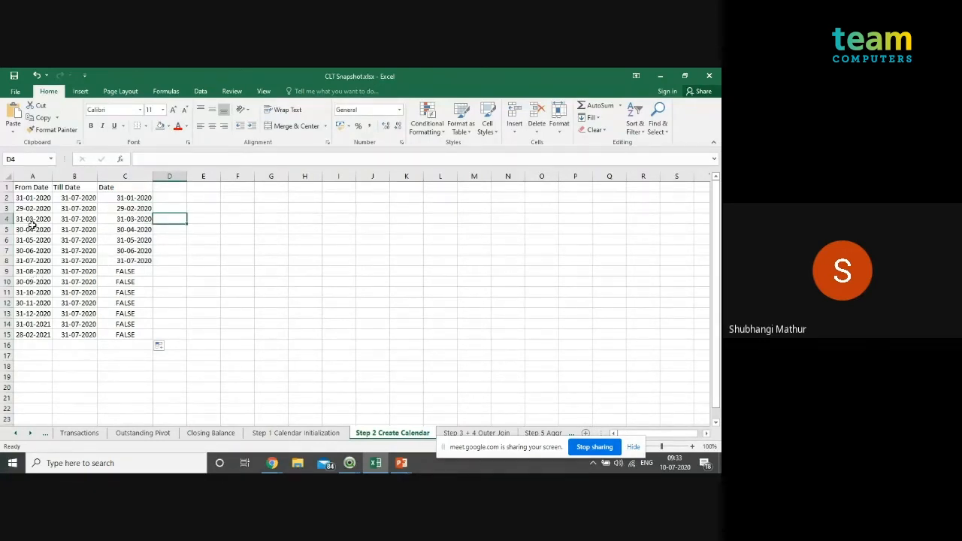
- Delete the contents of rows 9 to 15, whose From Date is later than the Till Date
{"action": "left_click", "coordinate": [36, 260]}
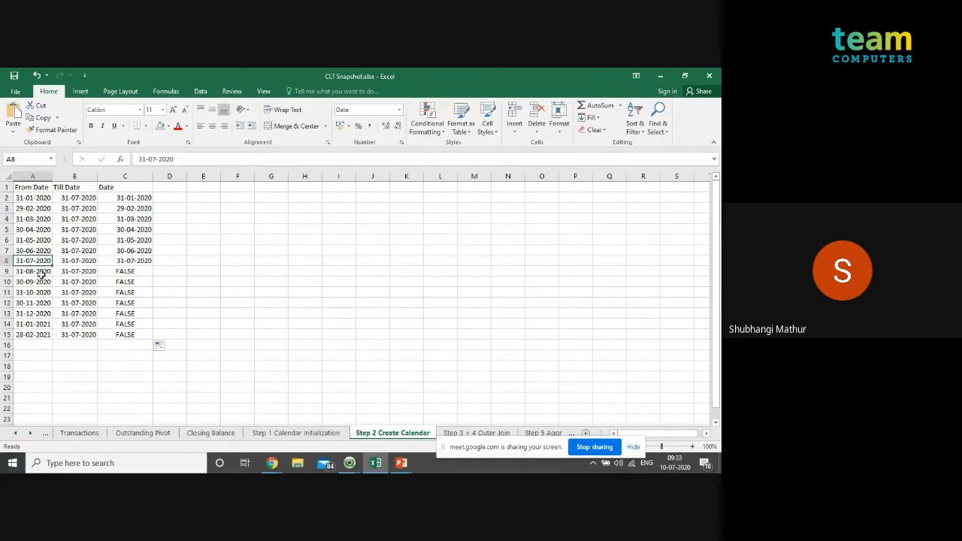
{"action": "left_click", "coordinate": [140, 272]}
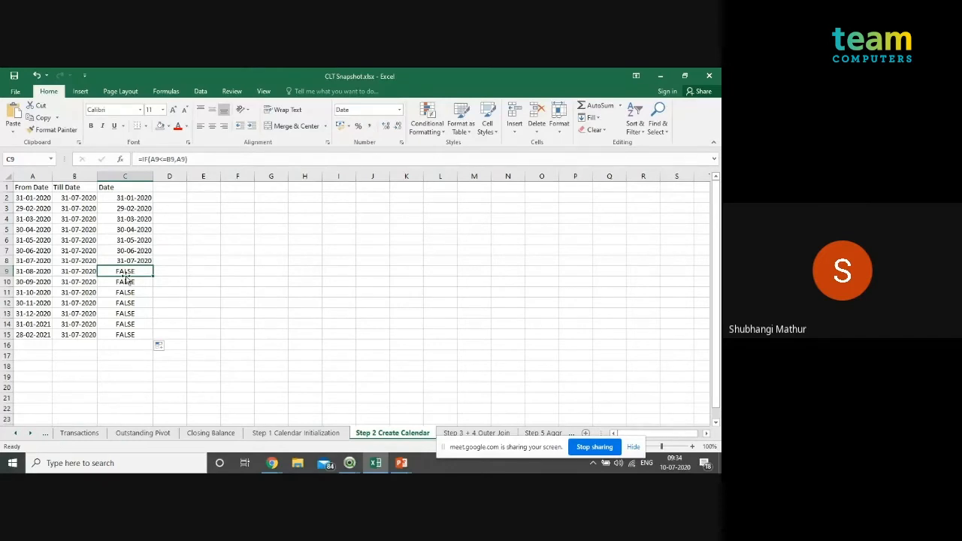
{"action": "mouse_move", "coordinate": [126, 278]}
{"action": "left_mouse_down"}
{"action": "mouse_move", "coordinate": [133, 294]}
{"action": "mouse_move", "coordinate": [121, 274]}
{"action": "left_mouse_up"}
{"action": "left_click_drag", "start_coordinate": [6, 272], "coordinate": [4, 336]}
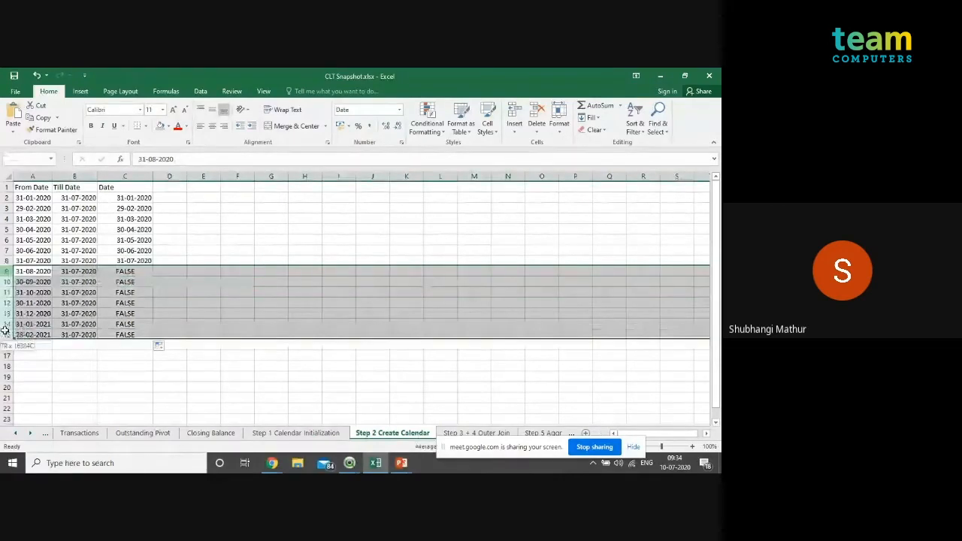
{"action": "right_click", "coordinate": [6, 335]}
{"action": "left_click", "coordinate": [31, 260]}
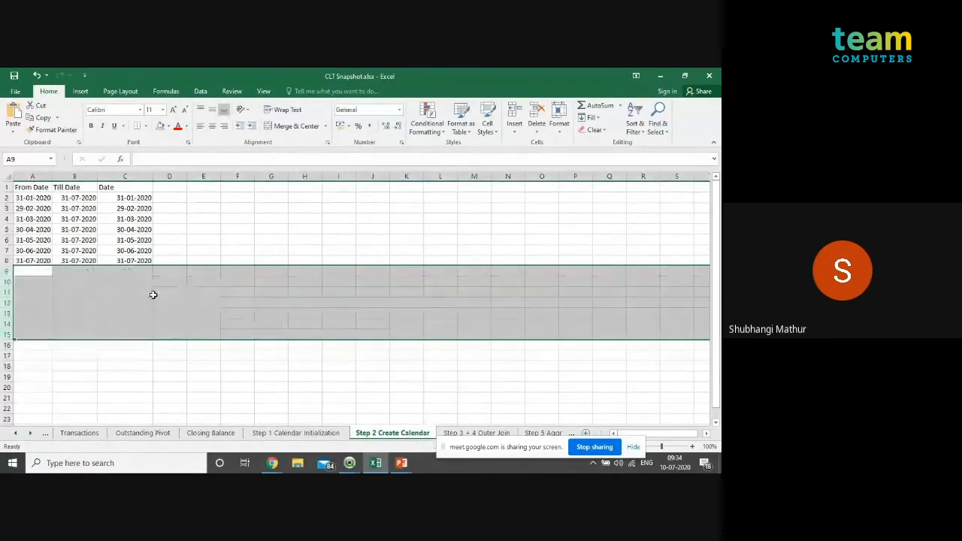
{"action": "left_click", "coordinate": [124, 216]}
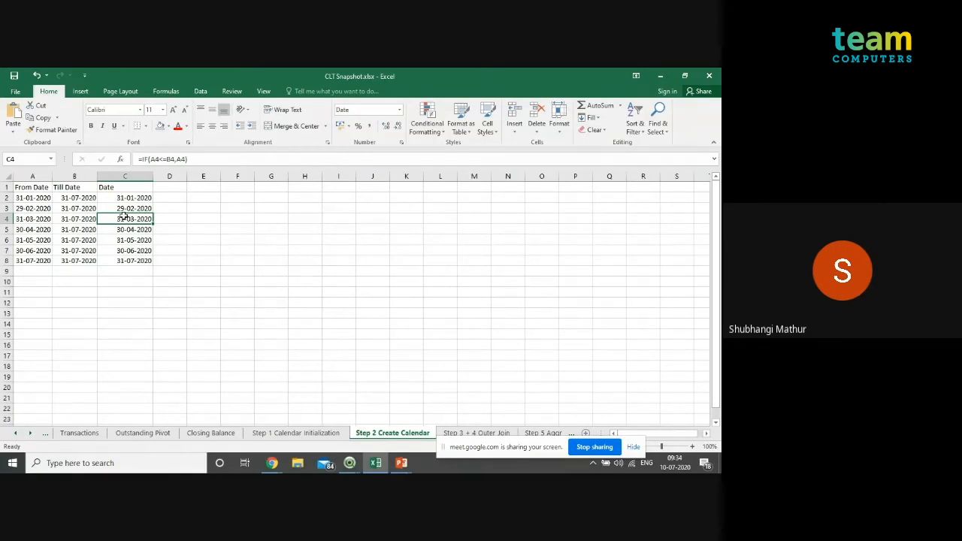
- Switch to the QlikView script editor, look at the Collection script and open the Step1 Calendar Initialization script
{"action": "key", "text": "alt+Tab"}
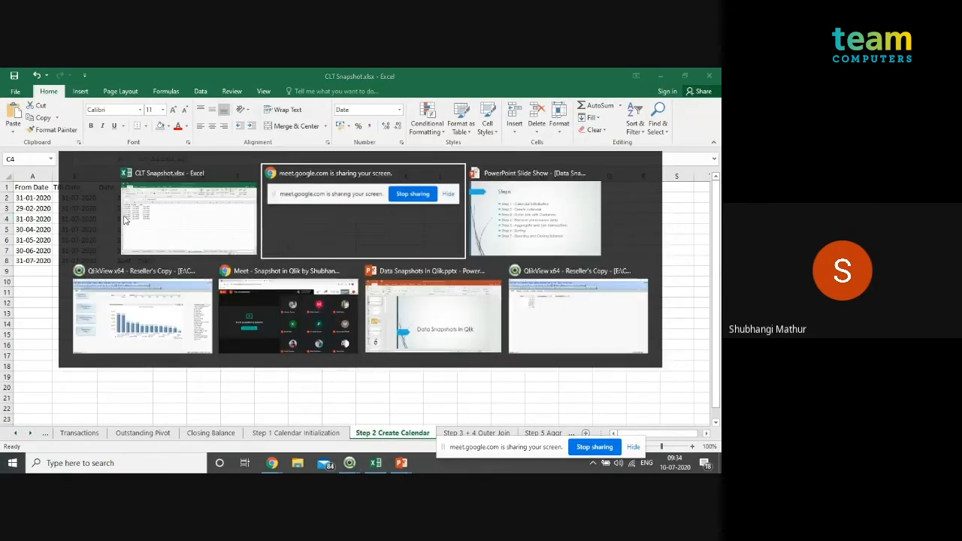
{"action": "key", "text": "alt+Tab"}
{"action": "key", "text": "alt+Tab"}
{"action": "key", "text": "alt+Tab"}
{"action": "key", "text": "alt+Tab"}
{"action": "key", "text": "alt+Tab"}
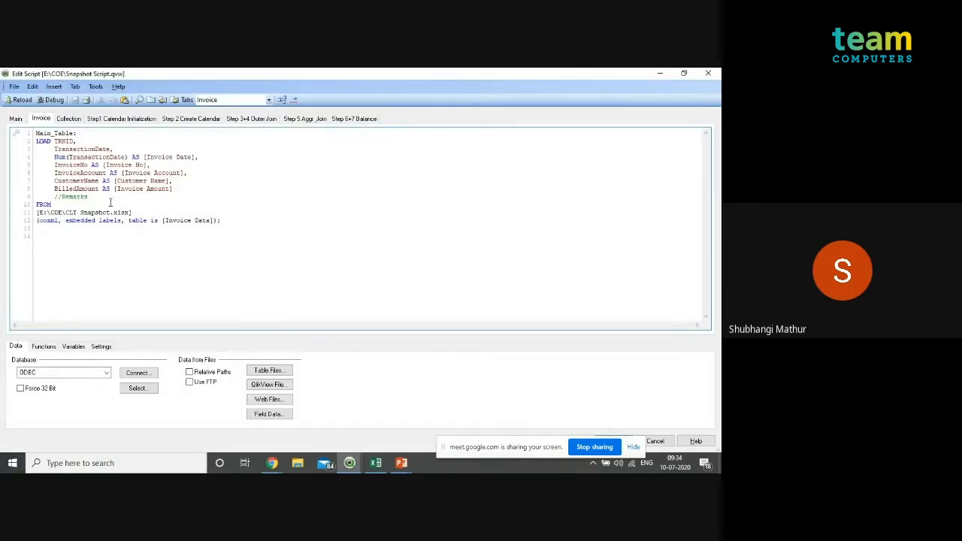
{"action": "left_click", "coordinate": [74, 122]}
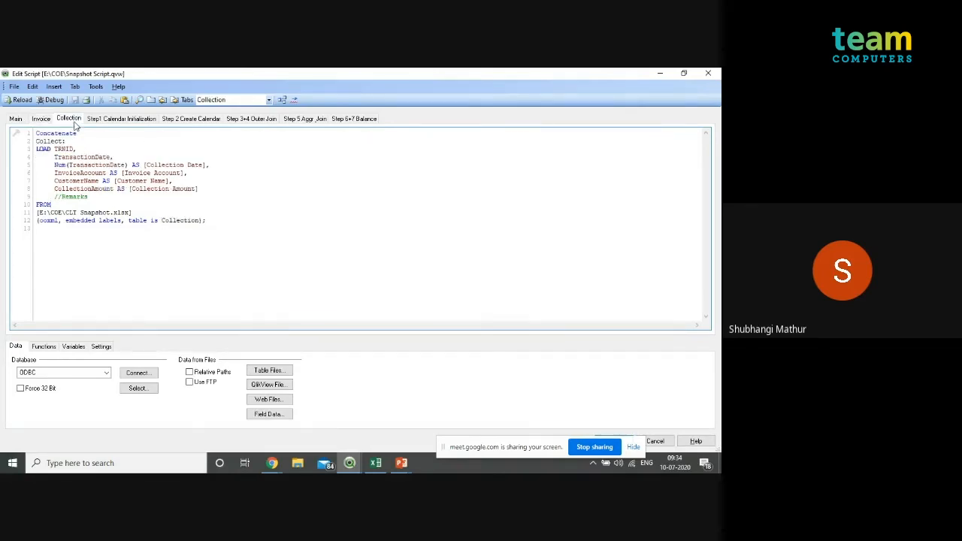
{"action": "left_click", "coordinate": [126, 122]}
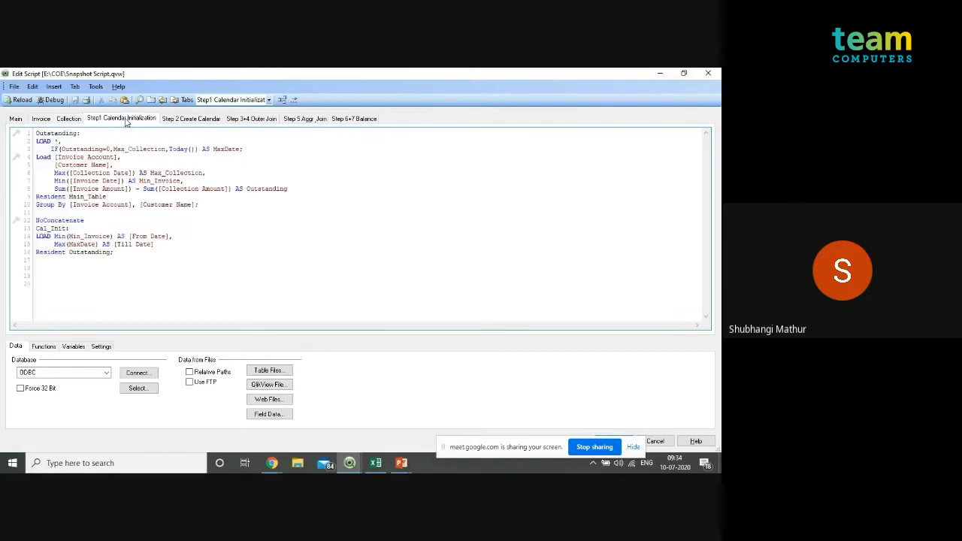
- Examine the Outstanding load, including Max_Collection, Min_Invoice and the IF expression based on the outstanding balance
{"action": "left_click_drag", "start_coordinate": [153, 172], "coordinate": [182, 171]}
{"action": "left_click", "coordinate": [175, 181]}
{"action": "left_click_drag", "start_coordinate": [79, 149], "coordinate": [114, 150]}
{"action": "left_click", "coordinate": [136, 150]}
{"action": "left_click", "coordinate": [187, 149]}
{"action": "left_click_drag", "start_coordinate": [36, 149], "coordinate": [164, 194]}
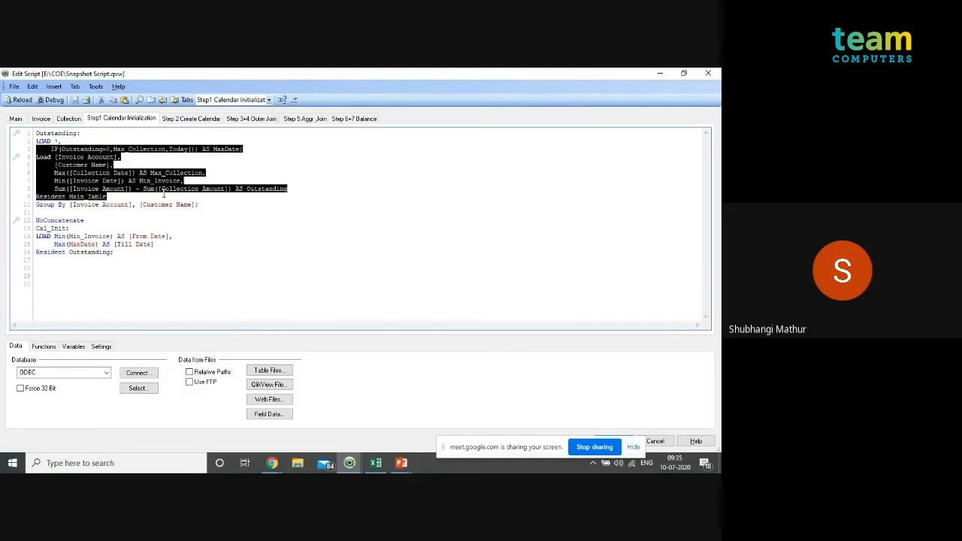
- Examine how MaxDate and Min_Invoice supply the From Date and Till Date fields in the Cal_Init table
{"action": "left_click_drag", "start_coordinate": [214, 149], "coordinate": [233, 149]}
{"action": "left_click_drag", "start_coordinate": [69, 236], "coordinate": [110, 236]}
{"action": "left_click", "coordinate": [129, 236]}
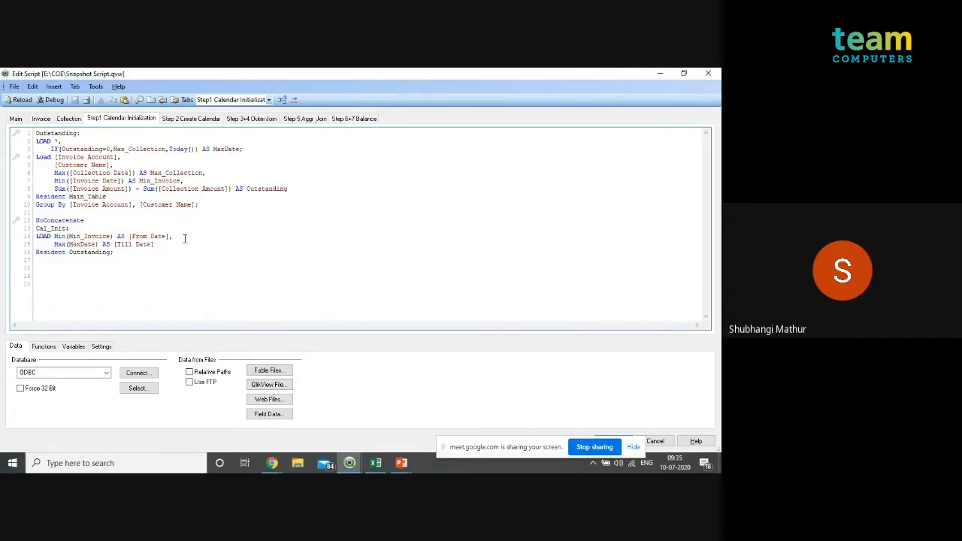
{"action": "left_click", "coordinate": [69, 244]}
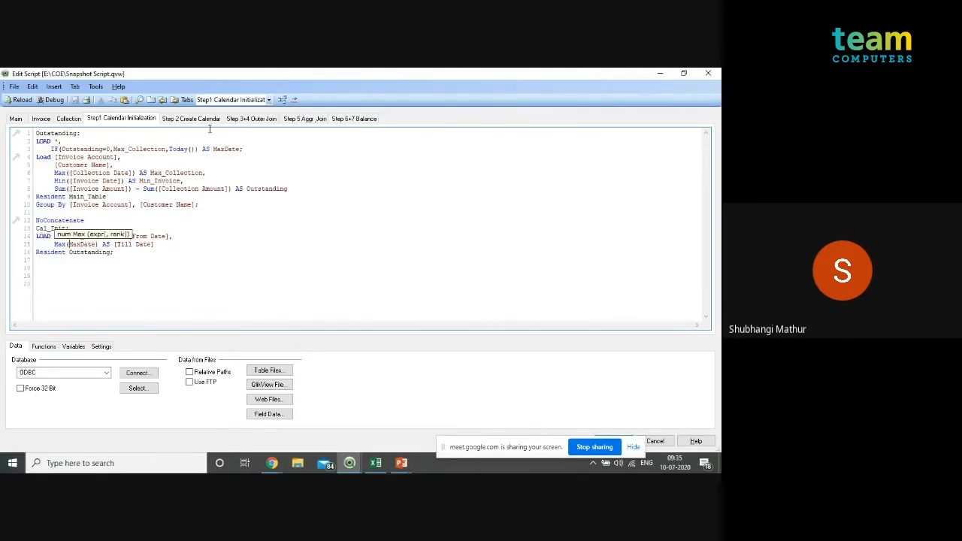
{"action": "left_click", "coordinate": [136, 243]}
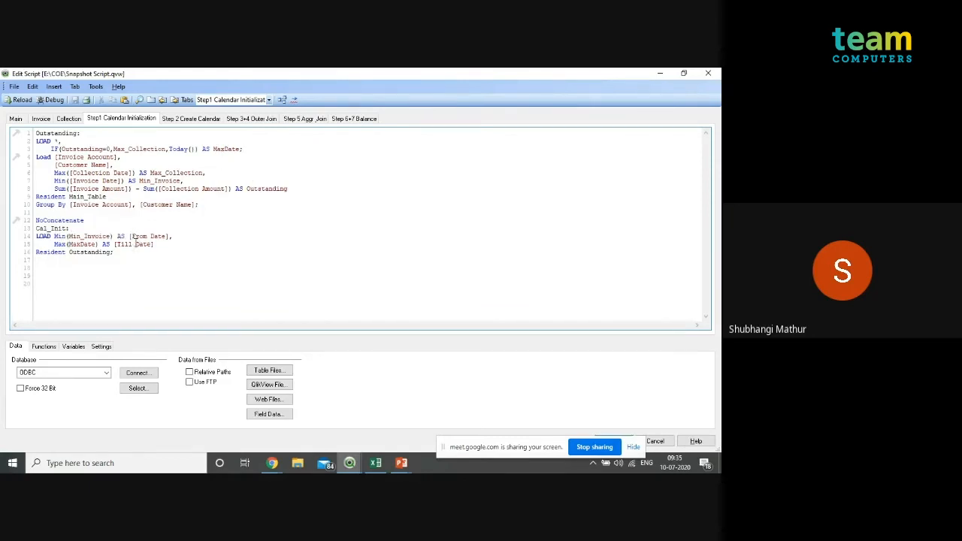
- Open the Step 2 Create Calendar script and examine its Date field and the AddMonths expression in the While condition
{"action": "left_click", "coordinate": [200, 122]}
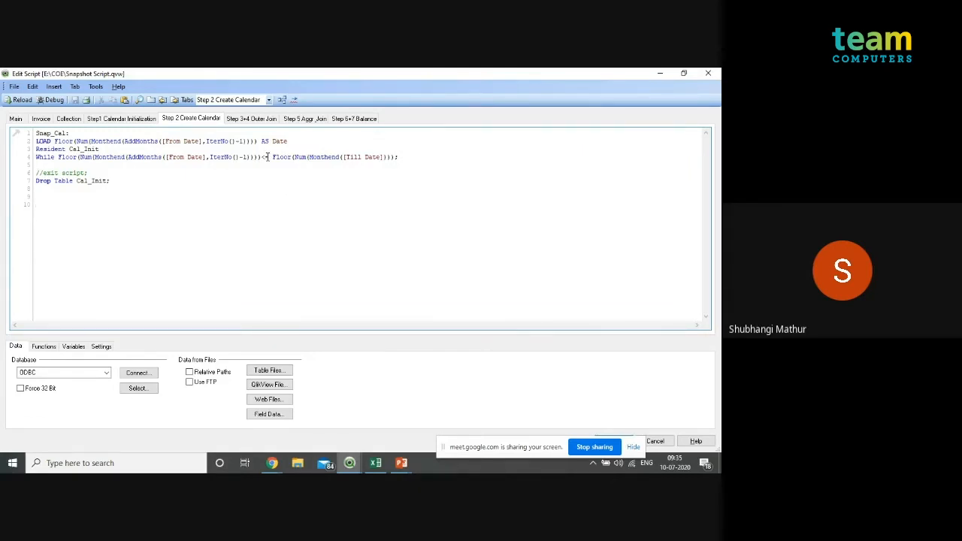
{"action": "double_click", "coordinate": [296, 145]}
{"action": "left_click", "coordinate": [296, 145]}
{"action": "double_click", "coordinate": [217, 157]}
{"action": "left_click", "coordinate": [243, 162]}
{"action": "double_click", "coordinate": [143, 157]}
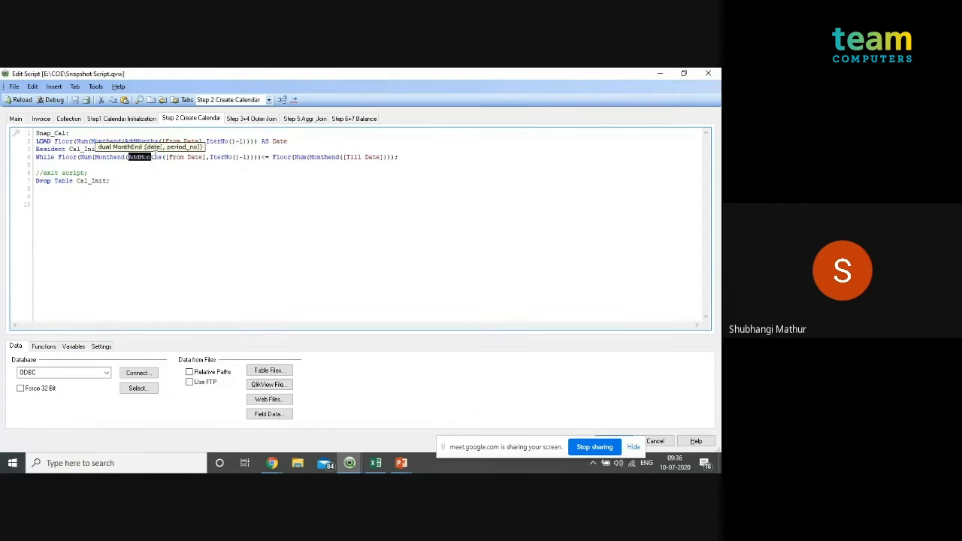
- Examine how the Snap_Cal load's While condition steps From Date through IterNo up to the month end of Till Date
{"action": "left_click", "coordinate": [170, 167]}
{"action": "left_click", "coordinate": [252, 157]}
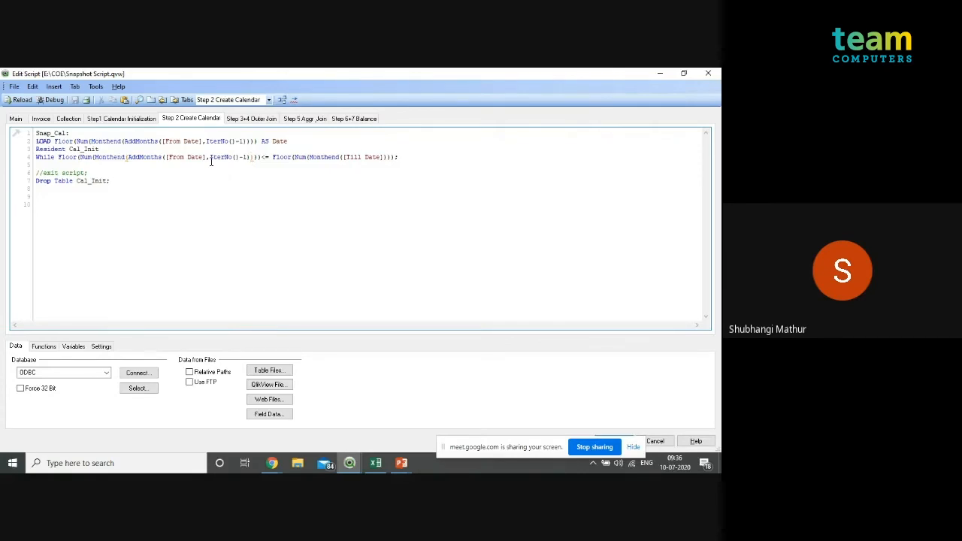
{"action": "double_click", "coordinate": [177, 157]}
{"action": "left_click", "coordinate": [218, 174]}
{"action": "left_click_drag", "start_coordinate": [69, 149], "coordinate": [294, 158]}
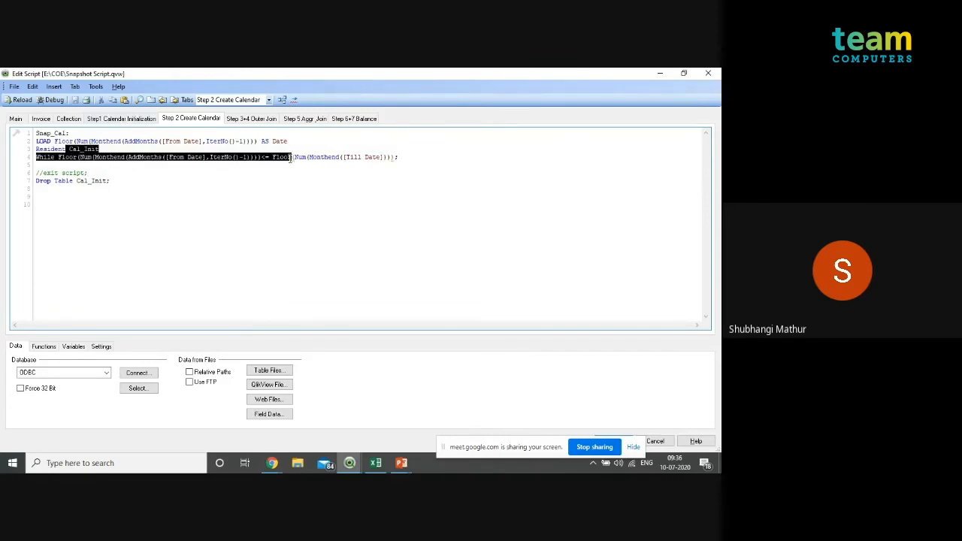
{"action": "left_click", "coordinate": [305, 178]}
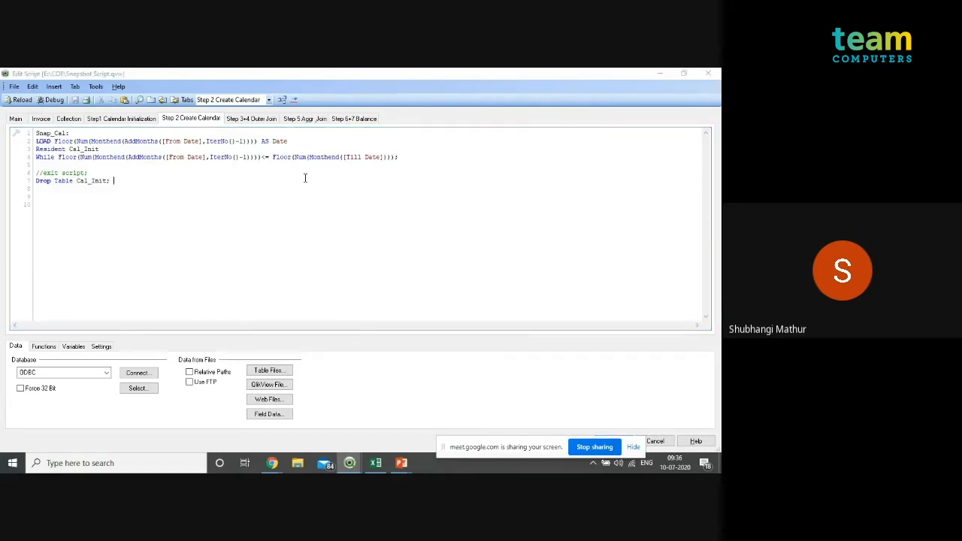
- Switch to the PowerPoint slide show and review the Steps slide listing the seven snapshot stages
{"action": "key", "text": "alt+Tab"}
{"action": "key", "text": "alt+Tab"}
{"action": "key", "text": "alt+Tab"}
{"action": "key", "text": "alt+Tab"}
{"action": "key", "text": "alt+Tab"}
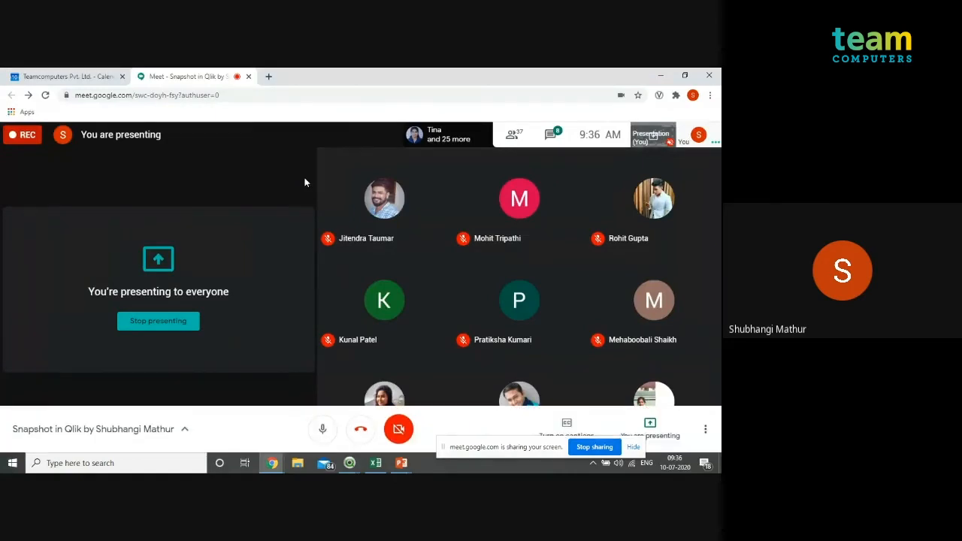
{"action": "key", "text": "alt+Tab"}
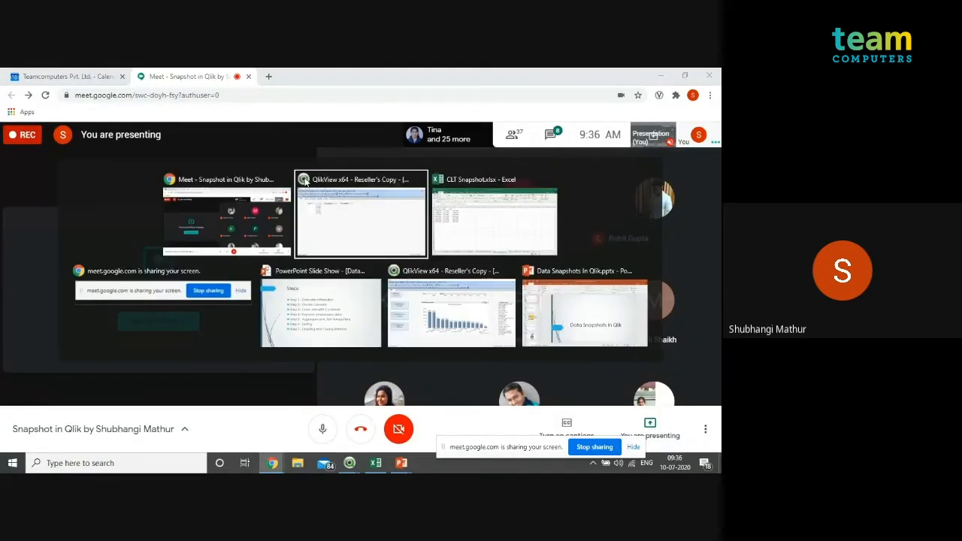
{"action": "key", "text": "alt+Tab"}
{"action": "key", "text": "alt+Tab"}
{"action": "key", "text": "alt+Tab"}
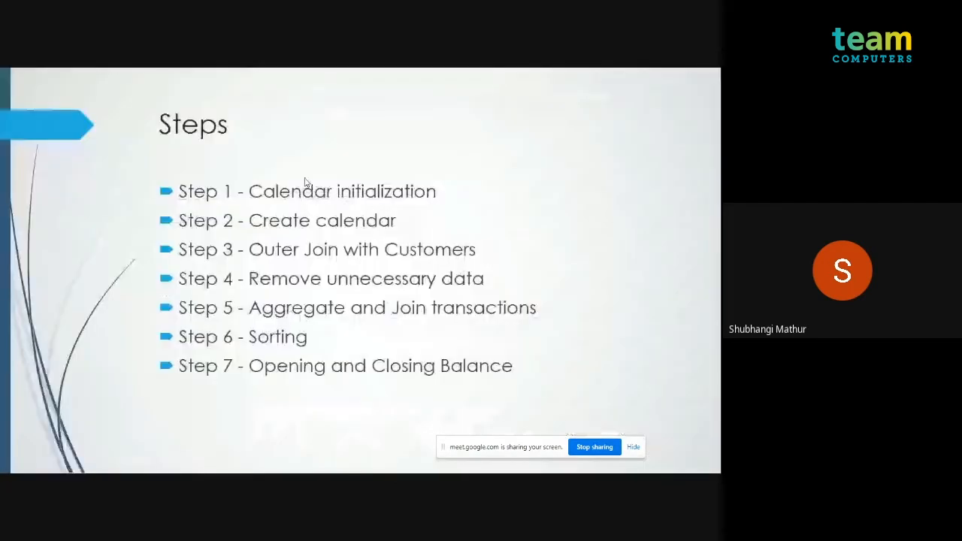
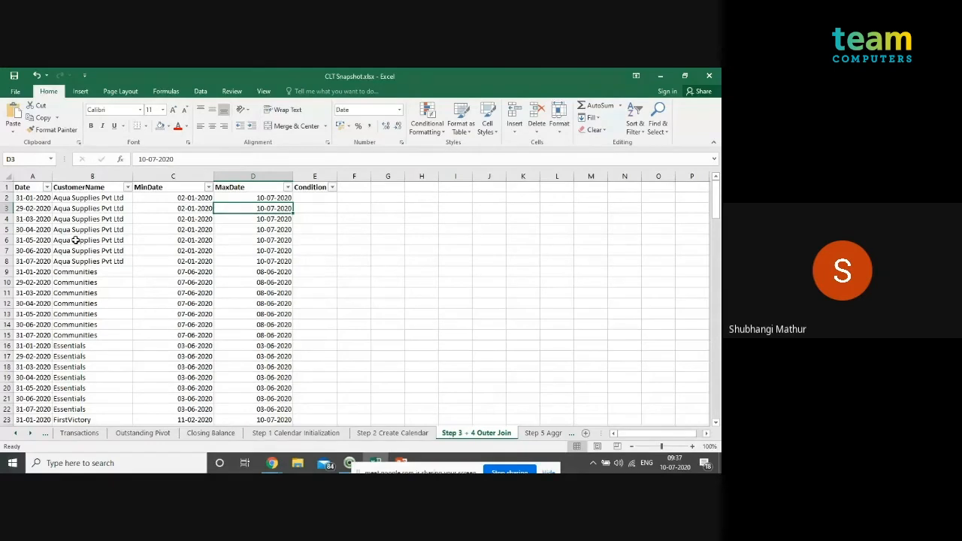
- Compare the Communities rows' MinDate and MaxDate with their month-end dates on the Step 3 + 4 Outer Join sheet
{"action": "left_click", "coordinate": [326, 197]}
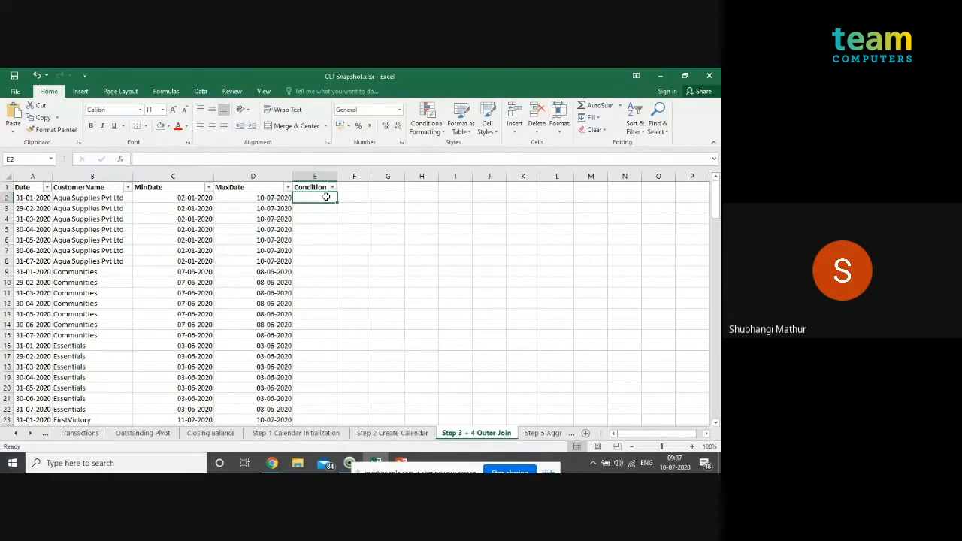
{"action": "left_click", "coordinate": [212, 312]}
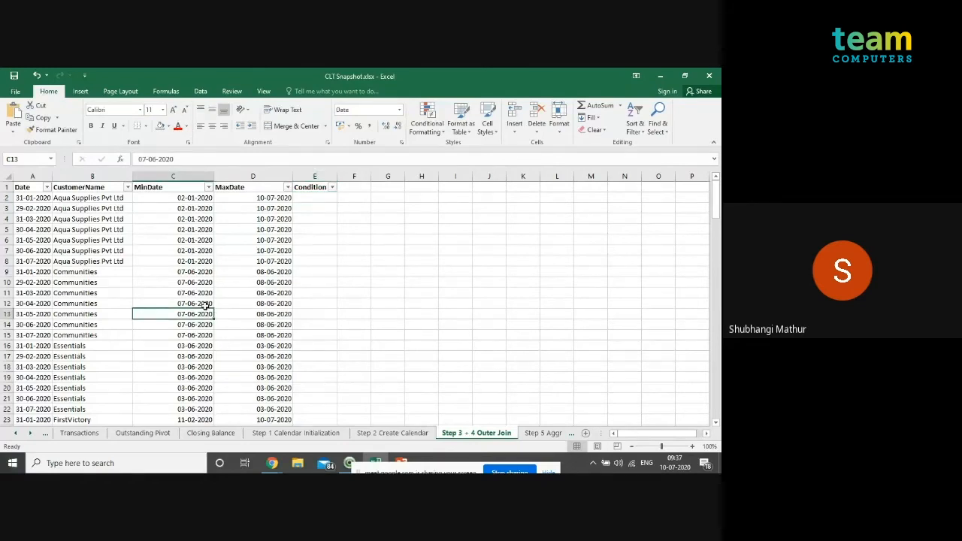
{"action": "left_click", "coordinate": [101, 273]}
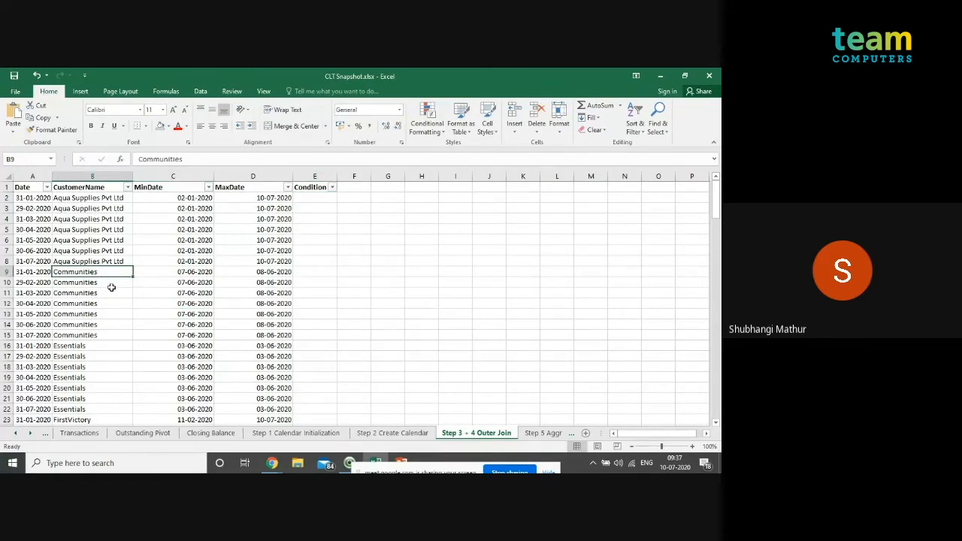
{"action": "left_click", "coordinate": [187, 275]}
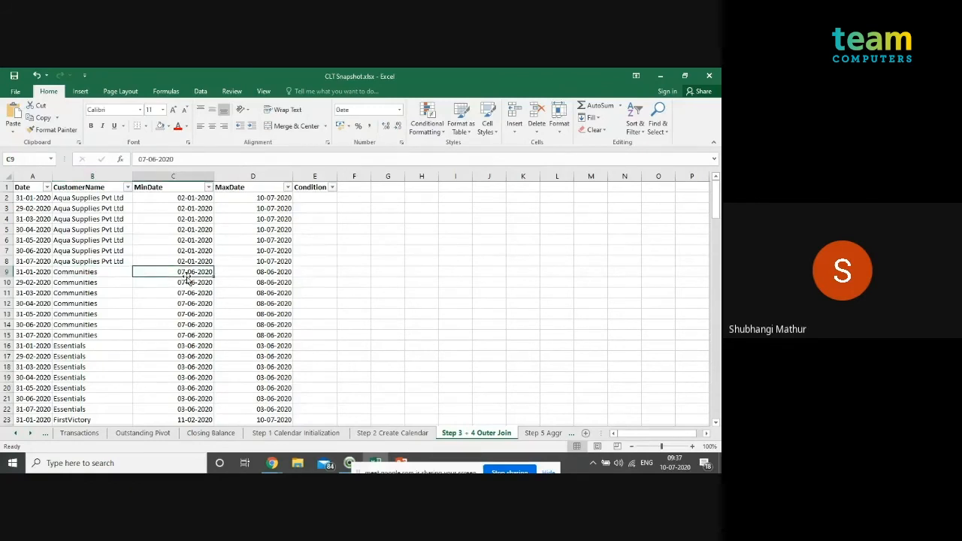
{"action": "left_click", "coordinate": [267, 280]}
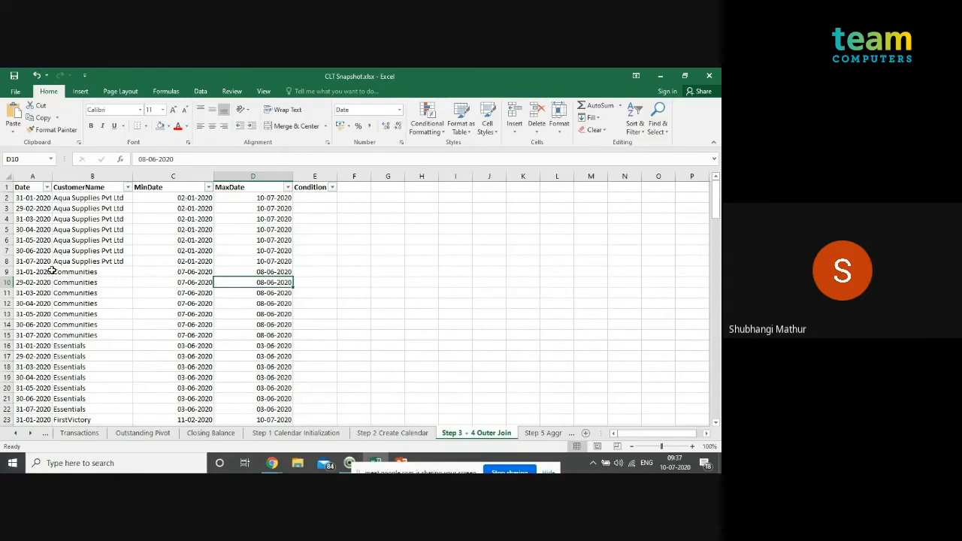
{"action": "left_click", "coordinate": [45, 324]}
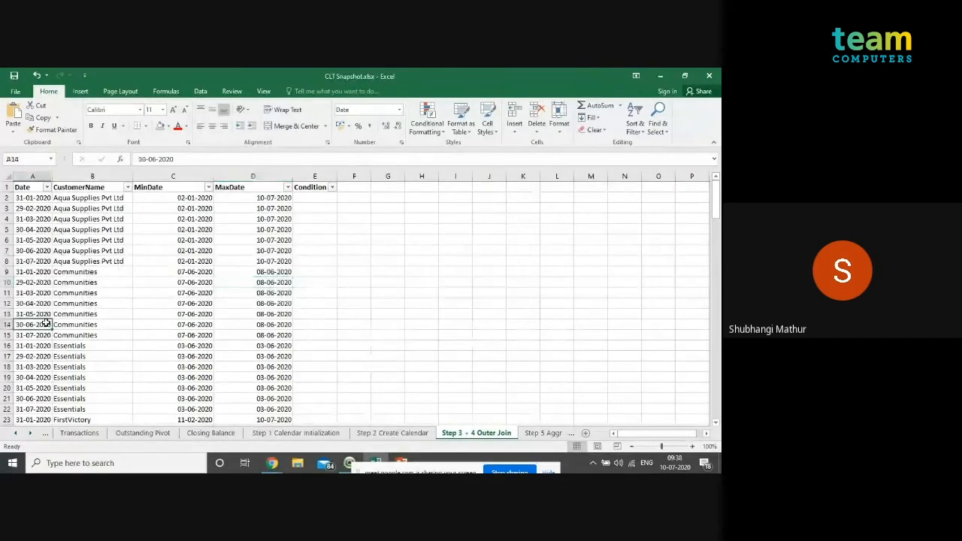
- Examine the Graphic Master rows further down, comparing their month-end dates with MinDate and MaxDate
{"action": "scroll", "coordinate": [45, 324], "scroll_direction": "down", "scroll_amount": 4}
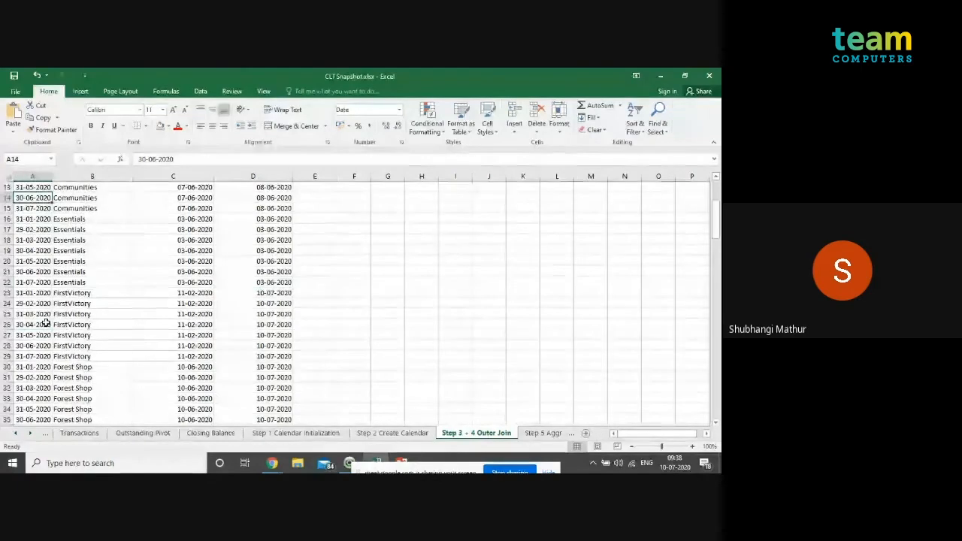
{"action": "scroll", "coordinate": [45, 324], "scroll_direction": "down", "scroll_amount": 3}
{"action": "left_click", "coordinate": [83, 356]}
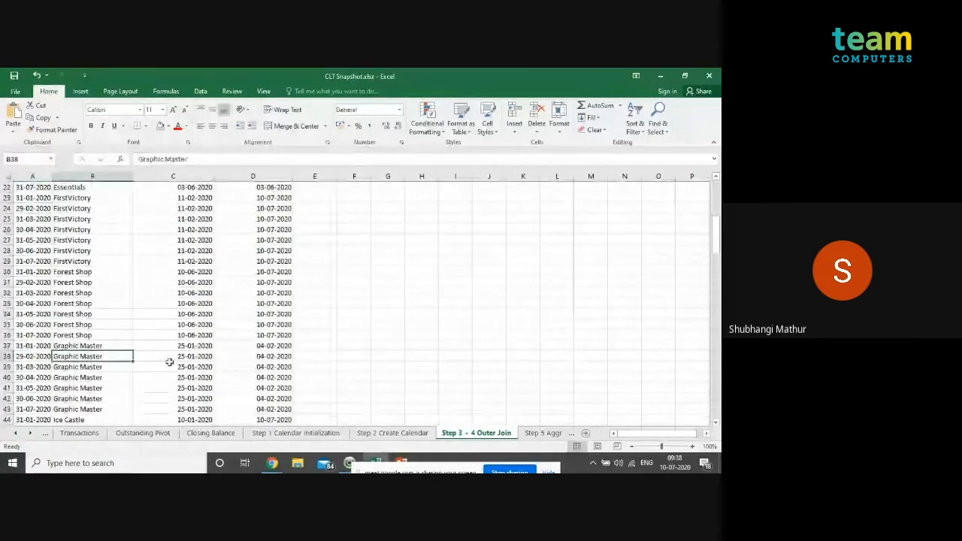
{"action": "left_click", "coordinate": [173, 367]}
{"action": "left_click", "coordinate": [65, 387]}
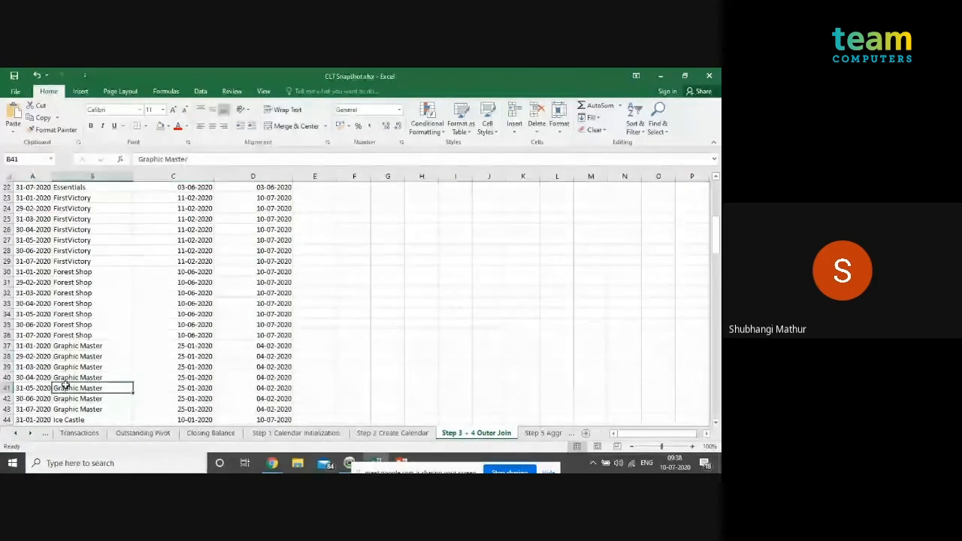
{"action": "left_click", "coordinate": [195, 336]}
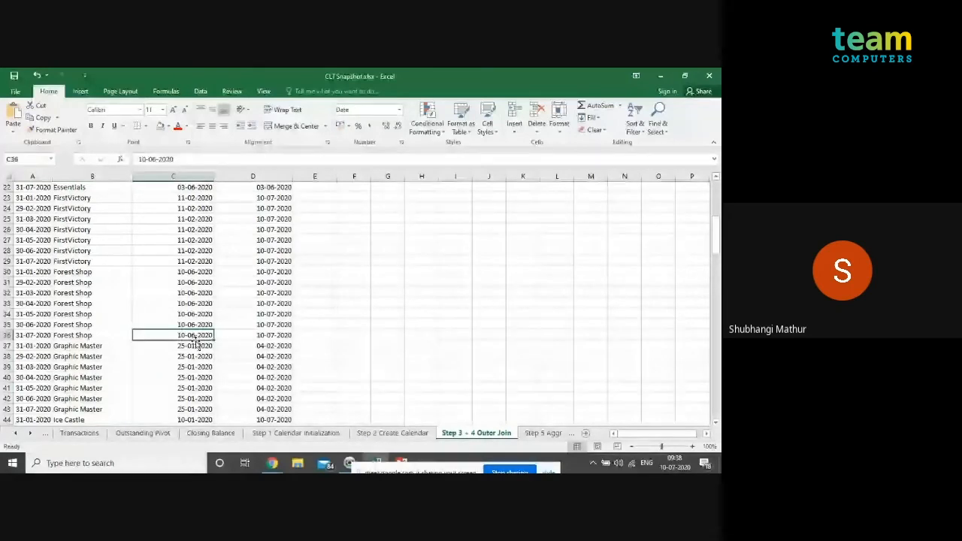
{"action": "left_click", "coordinate": [260, 346]}
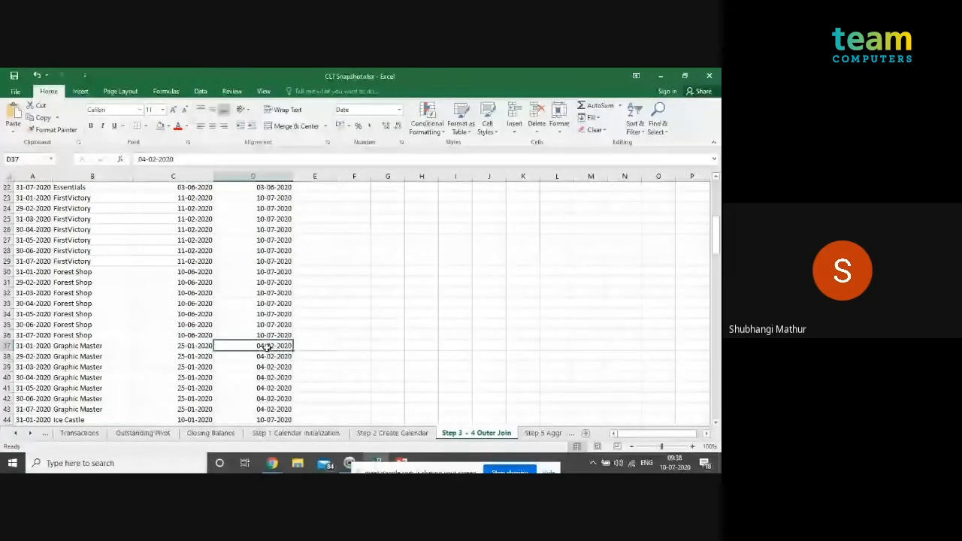
{"action": "left_click", "coordinate": [278, 379]}
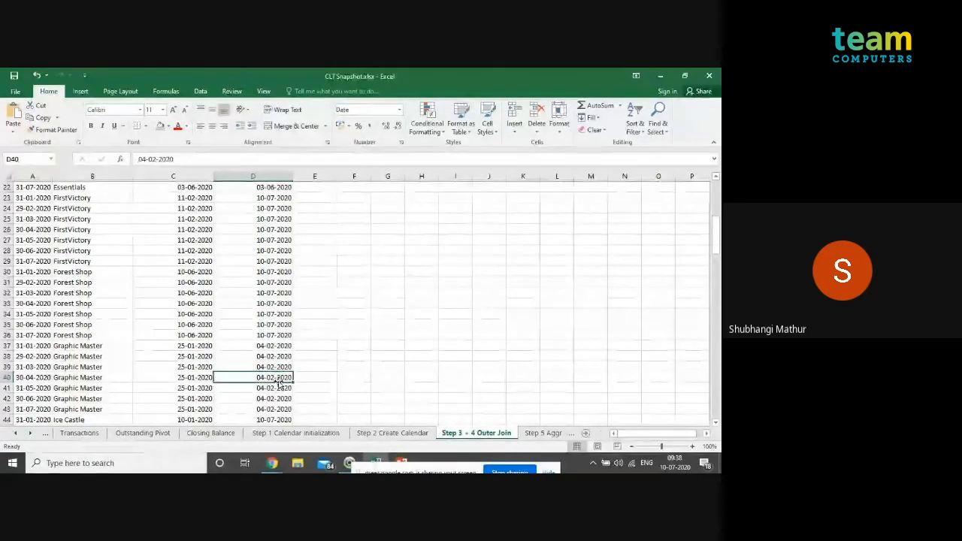
{"action": "scroll", "coordinate": [278, 382], "scroll_direction": "up", "scroll_amount": 1}
{"action": "scroll", "coordinate": [304, 382], "scroll_direction": "up", "scroll_amount": 6}
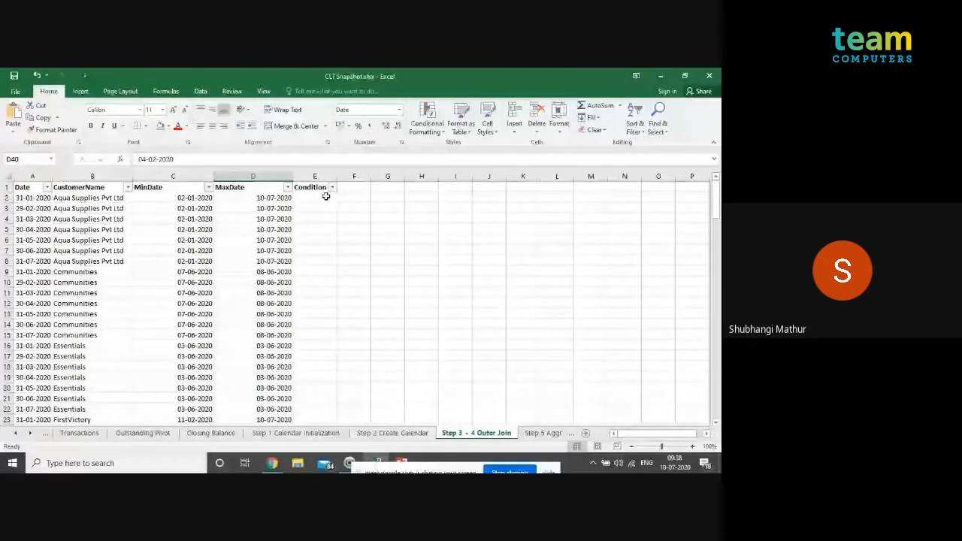
- Begin an IF formula with AND in Condition cell E2, using A2>=C2 as the first test
{"action": "left_click", "coordinate": [325, 196]}
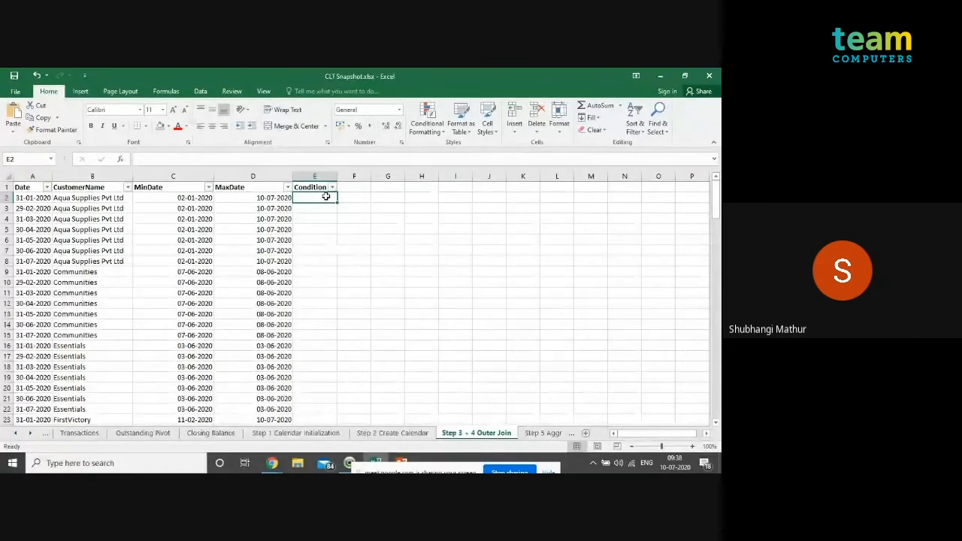
{"action": "type", "text": "=IF("}
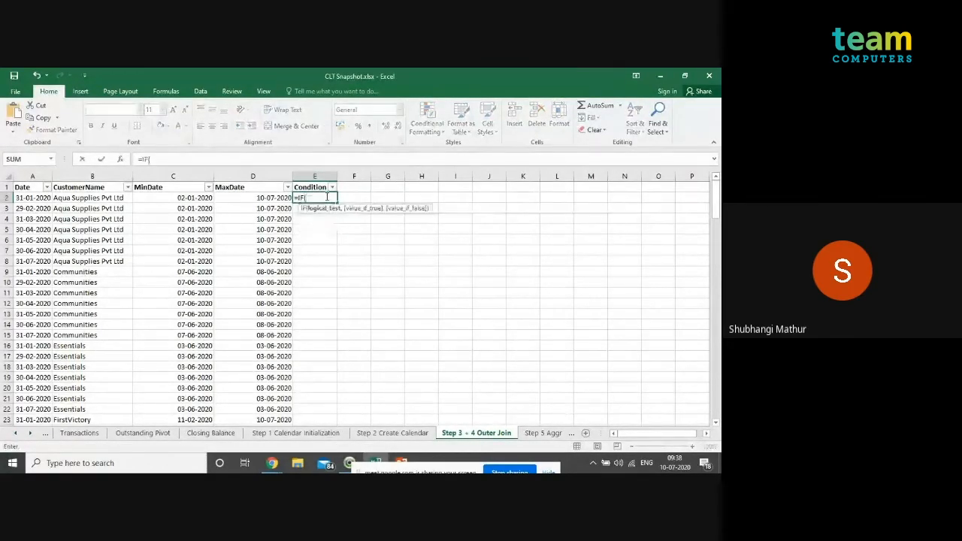
{"action": "type", "text": "AND("}
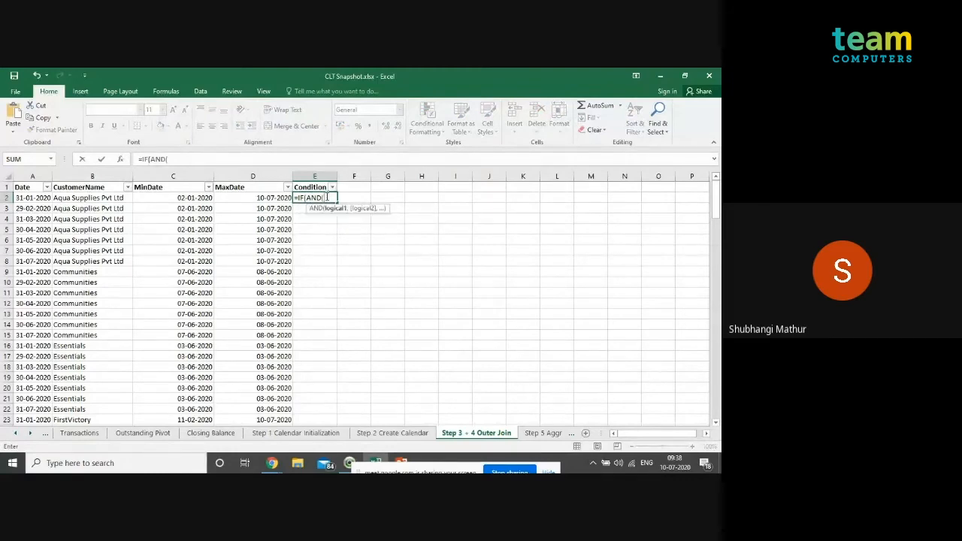
{"action": "left_click", "coordinate": [27, 194]}
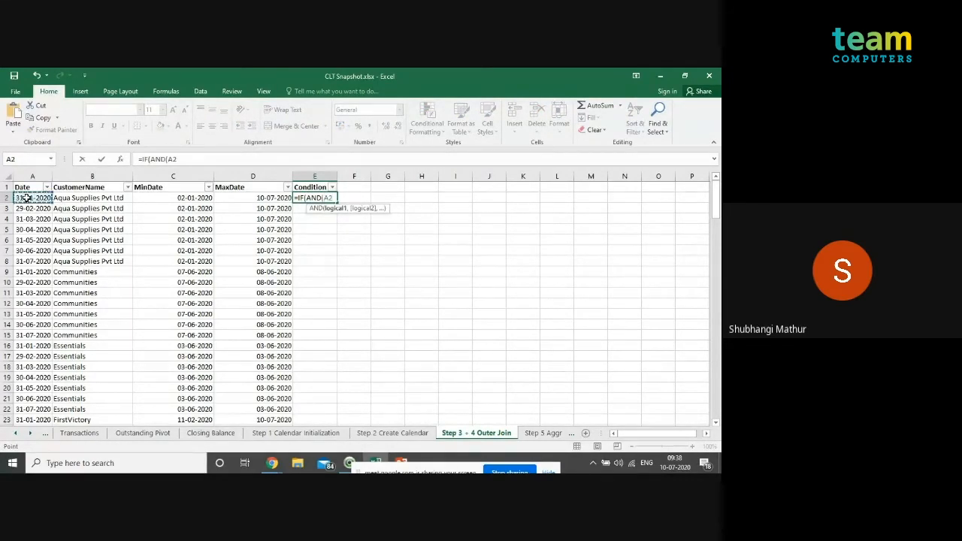
{"action": "type", "text": "<"}
{"action": "key", "text": "BackSpace"}
{"action": "type", "text": ">="}
{"action": "left_click", "coordinate": [174, 199]}
{"action": "type", "text": ","}
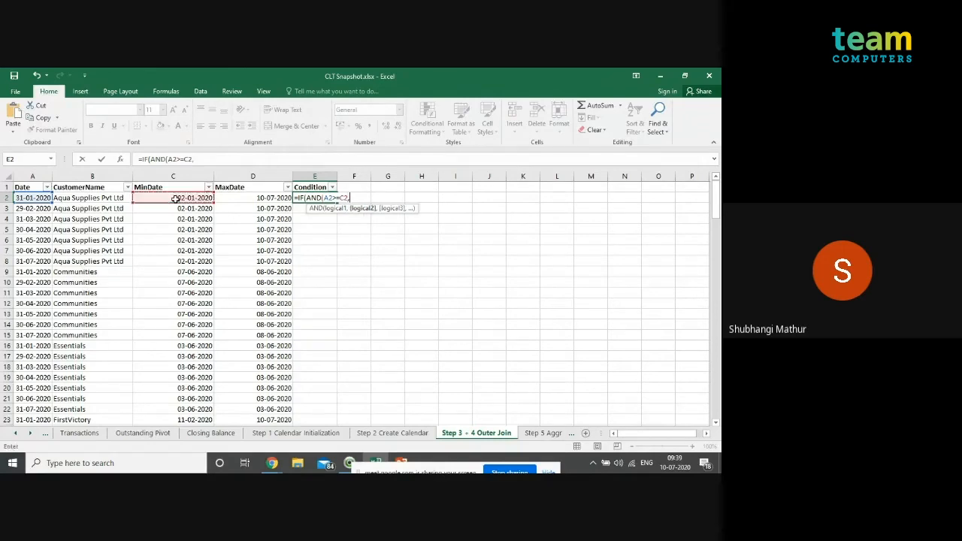
- Add MONTH(A2)<=MONTH(D2) as the second test in the E2 formula and close the AND function
{"action": "type", "text": "MONTH"}
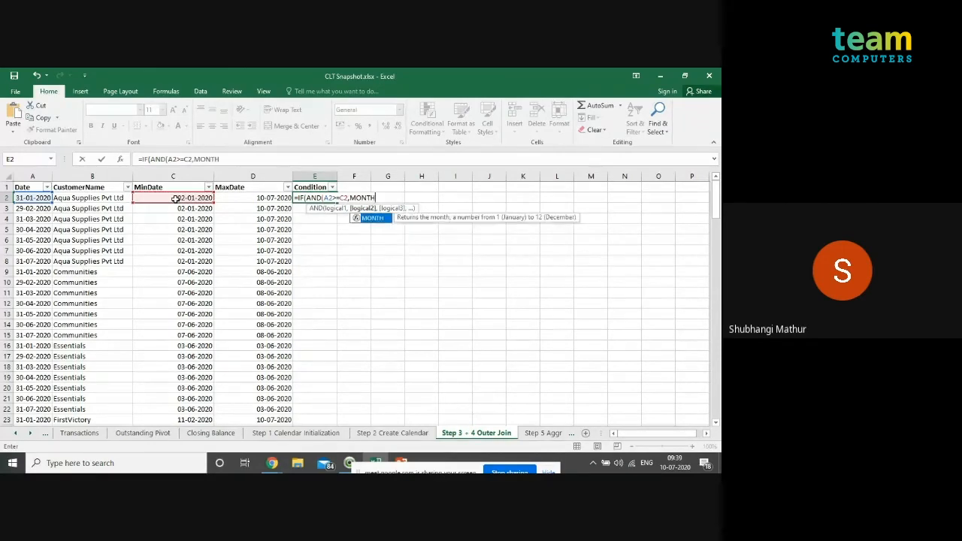
{"action": "type", "text": "("}
{"action": "left_click", "coordinate": [34, 198]}
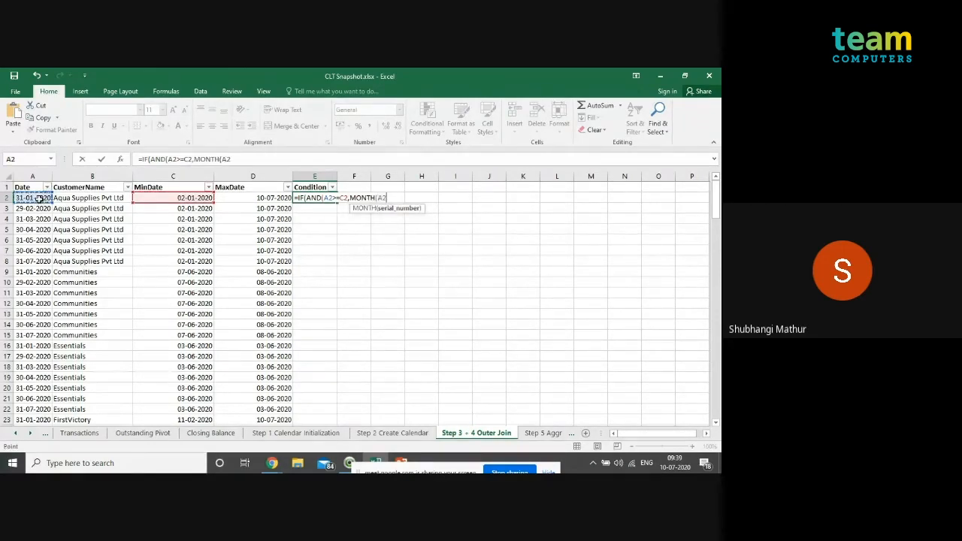
{"action": "type", "text": ")<"}
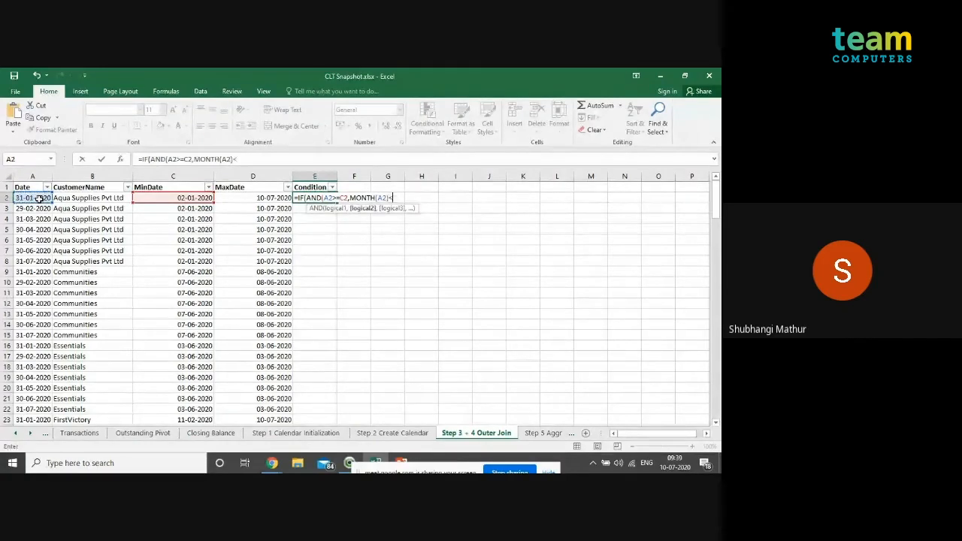
{"action": "type", "text": "=MO"}
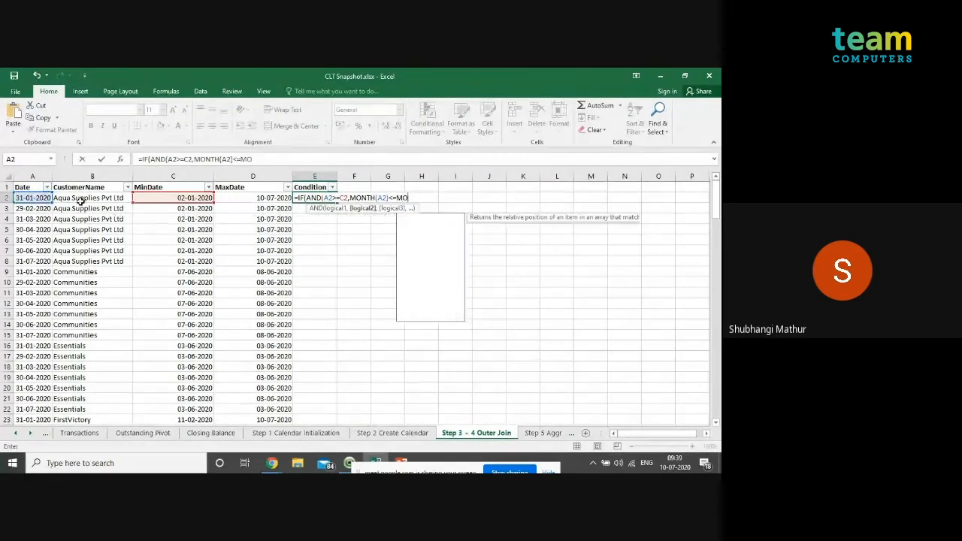
{"action": "type", "text": "NTH("}
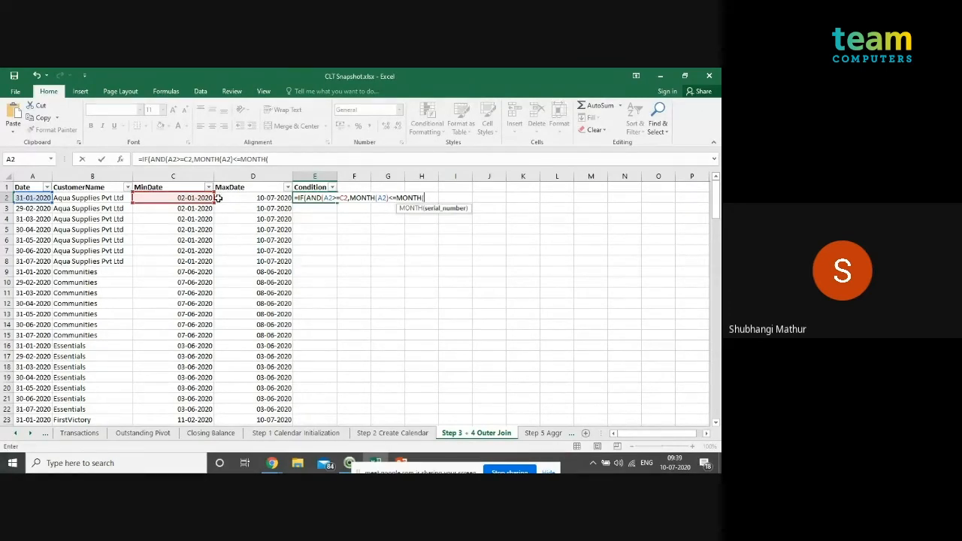
{"action": "left_click", "coordinate": [249, 198]}
{"action": "type", "text": ")"}
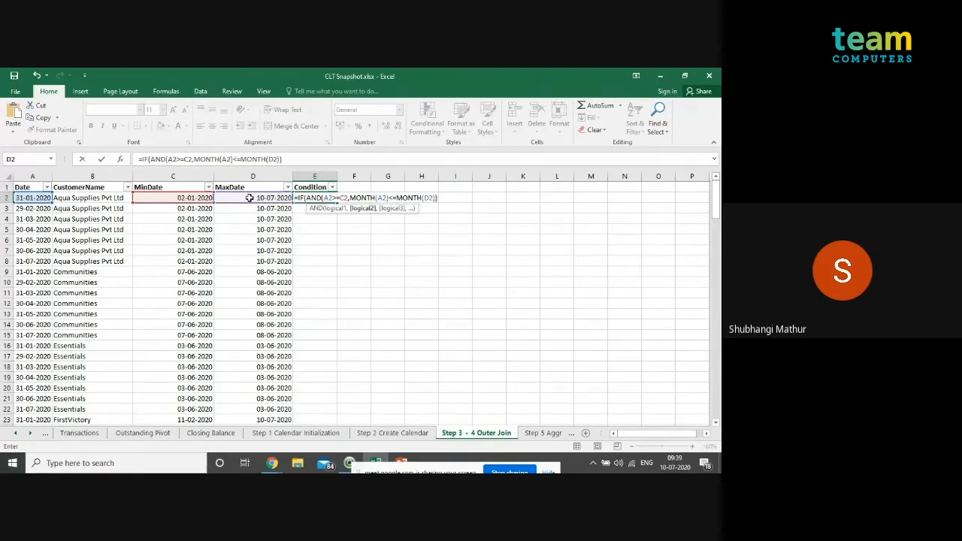
{"action": "type", "text": ")"}
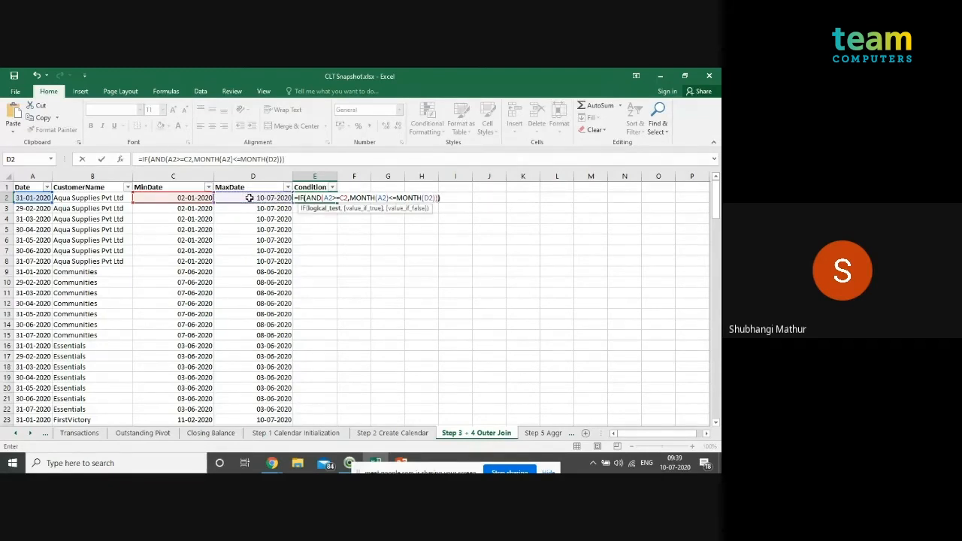
- Complete the E2 formula so it returns 1 when both tests are met and 0 otherwise
{"action": "key", "text": "Return"}
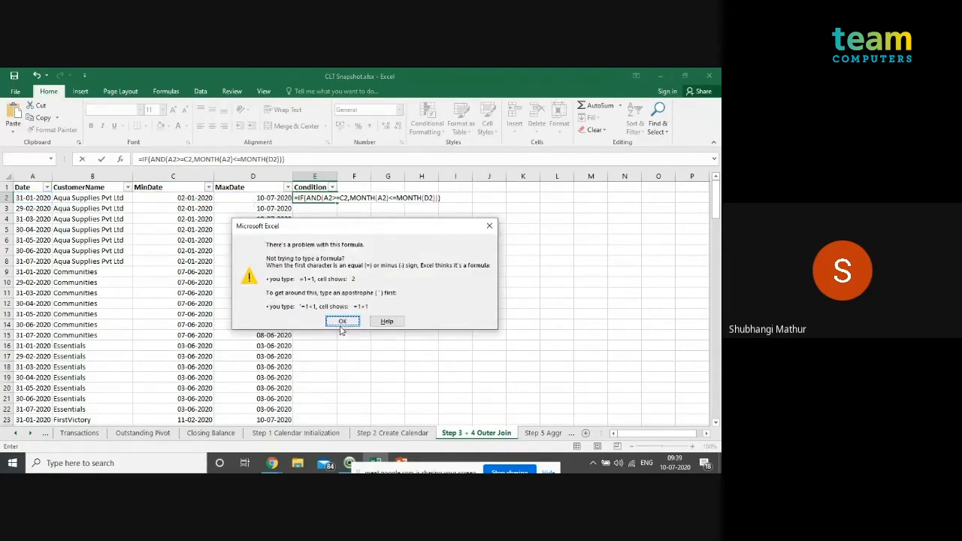
{"action": "left_click", "coordinate": [341, 323]}
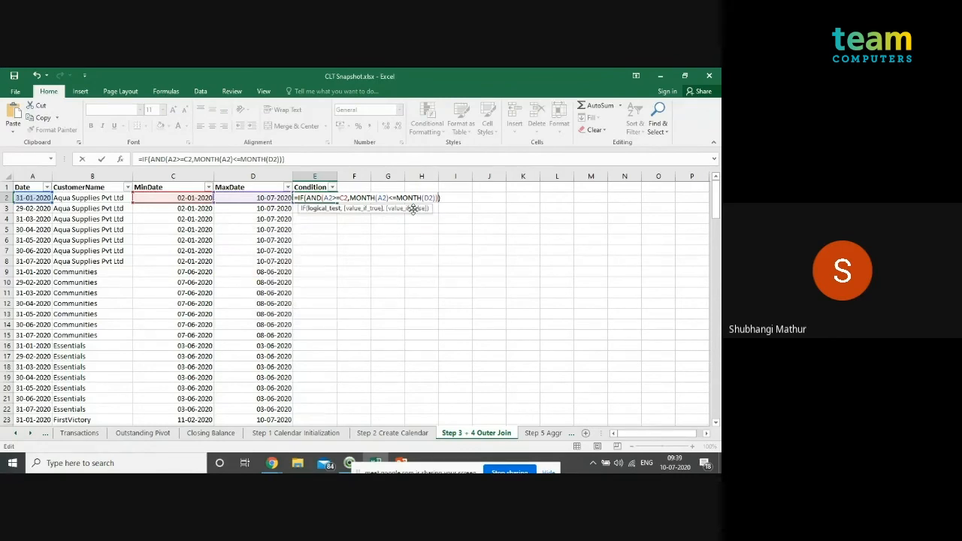
{"action": "type", "text": ",1,0"}
{"action": "key", "text": "Return"}
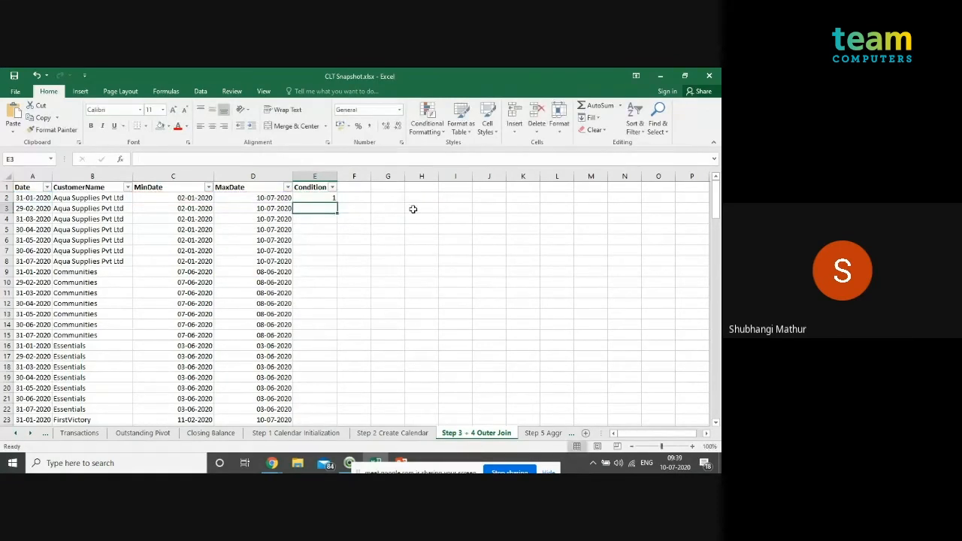
- Fill the E2 formula down the whole Condition column and check the results for Aqua Supplies Pvt Ltd and Communities
{"action": "left_click", "coordinate": [316, 198]}
{"action": "double_click", "coordinate": [337, 203]}
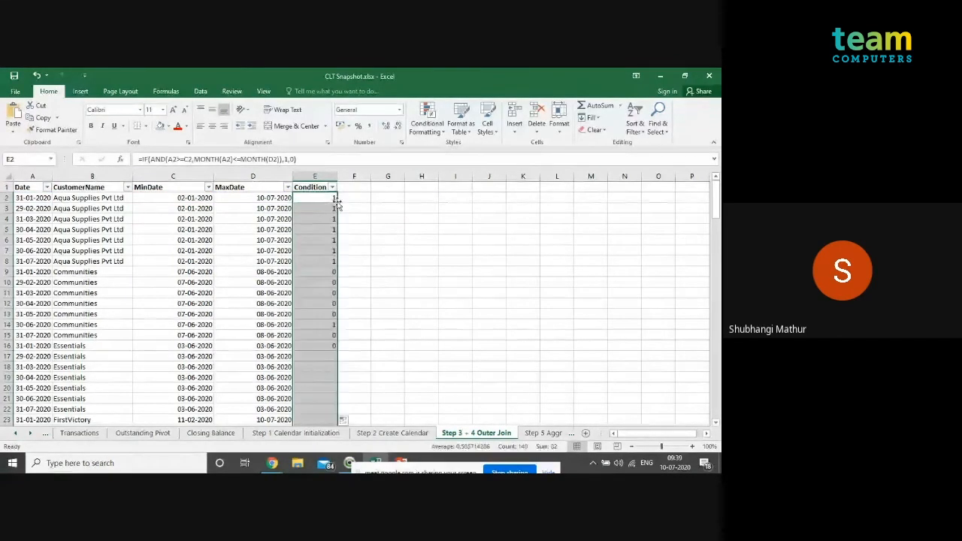
{"action": "left_click", "coordinate": [318, 260]}
{"action": "left_click", "coordinate": [319, 274]}
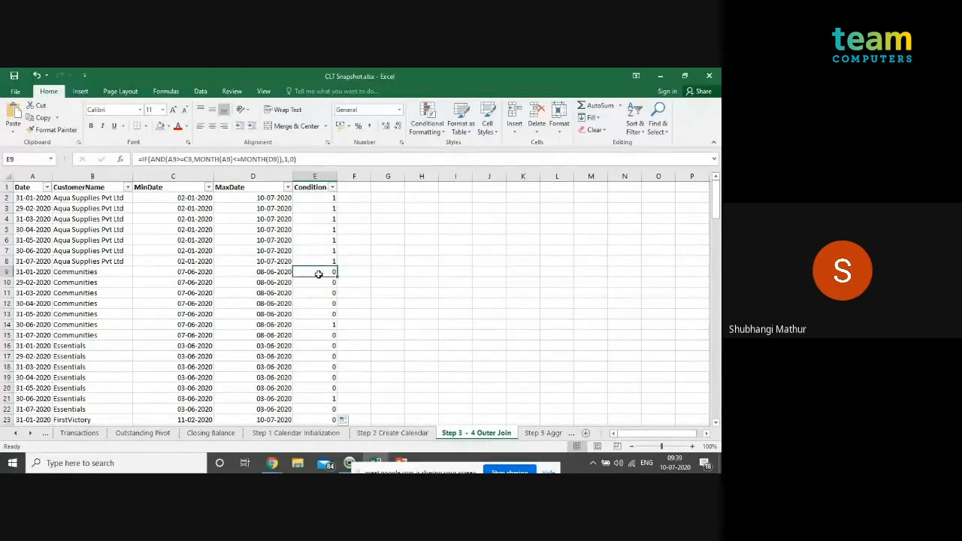
{"action": "left_click", "coordinate": [322, 243]}
{"action": "left_click", "coordinate": [326, 275]}
- Filter the Condition column to show only the rows with 0
{"action": "left_click", "coordinate": [331, 187]}
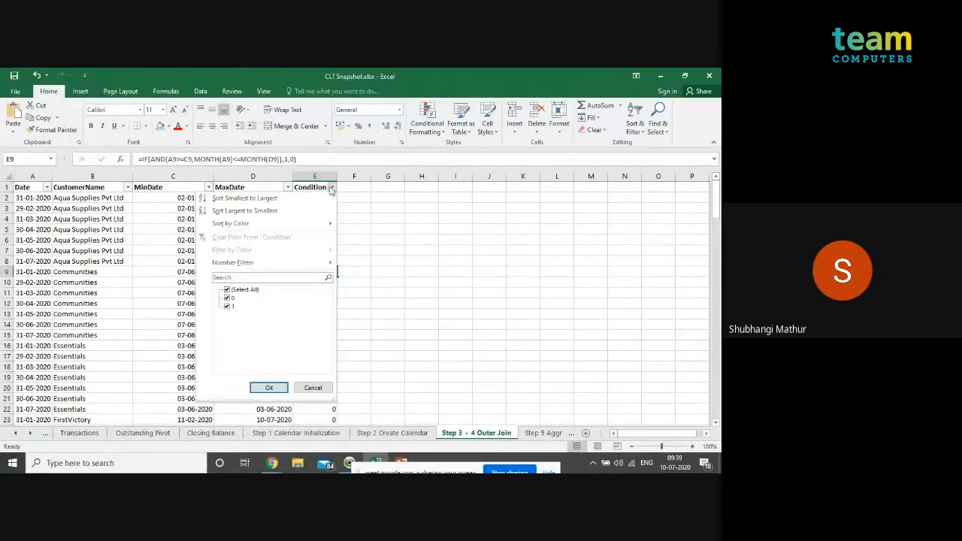
{"action": "left_click", "coordinate": [229, 308]}
{"action": "left_click", "coordinate": [267, 387]}
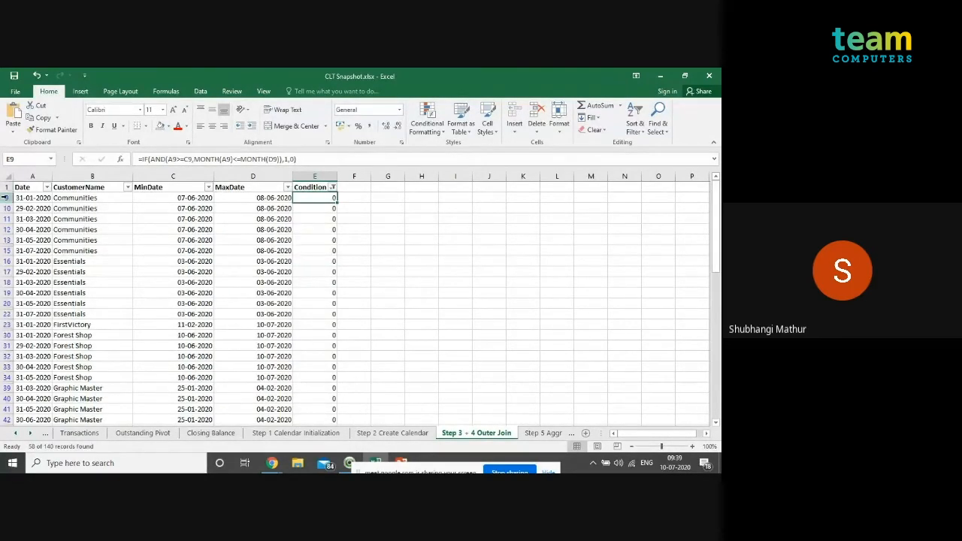
- Change the Condition filter so that only the rows with 1 are shown
{"action": "left_click", "coordinate": [333, 187]}
{"action": "left_click", "coordinate": [228, 299]}
{"action": "left_click", "coordinate": [228, 307]}
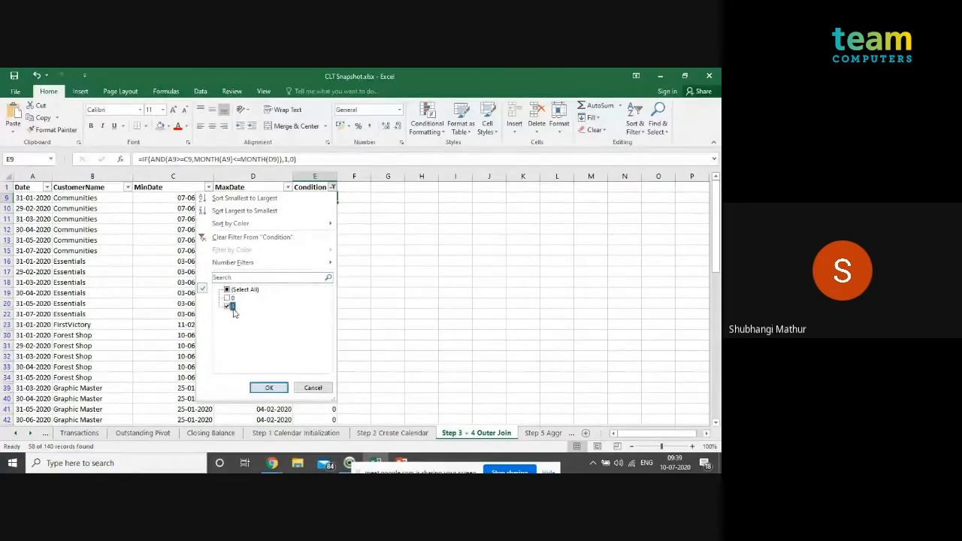
{"action": "left_click", "coordinate": [270, 387]}
{"action": "left_click", "coordinate": [313, 229]}
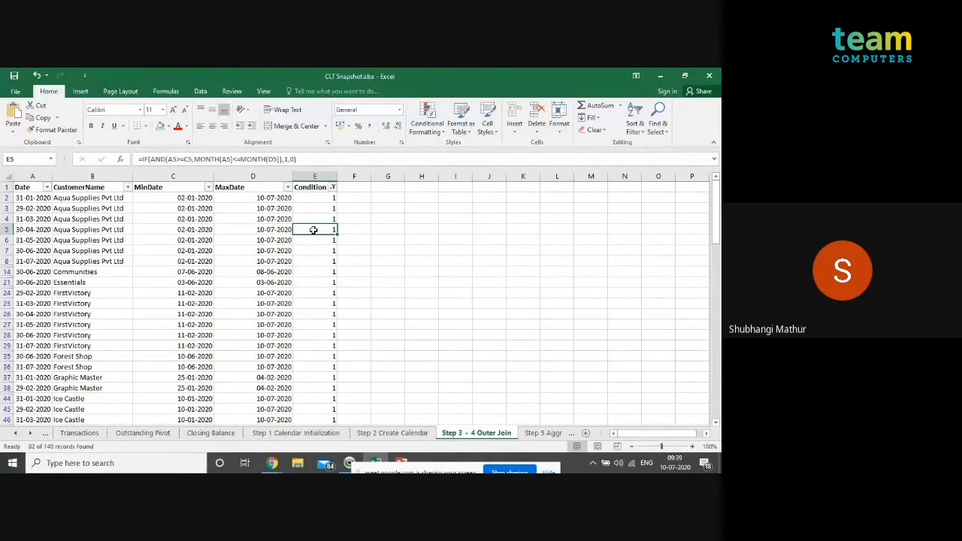
- Switch to the QlikView script editor and review the Step 3+4 Outer Join script, including its WHERE clause on Min_Invoice and MaxDate
{"action": "key", "text": "alt+Tab"}
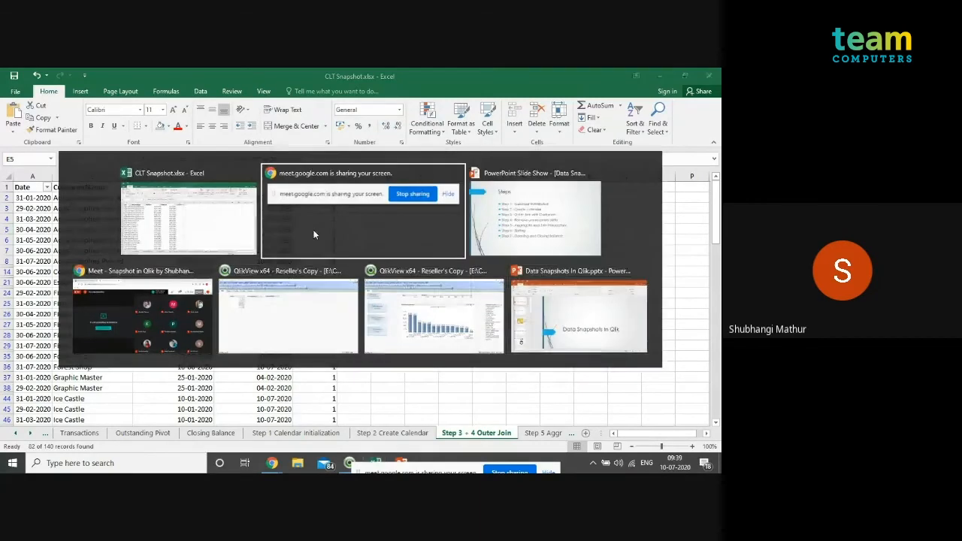
{"action": "key", "text": "alt+Tab"}
{"action": "key", "text": "alt+Tab"}
{"action": "key", "text": "alt+Tab"}
{"action": "key", "text": "alt+Tab"}
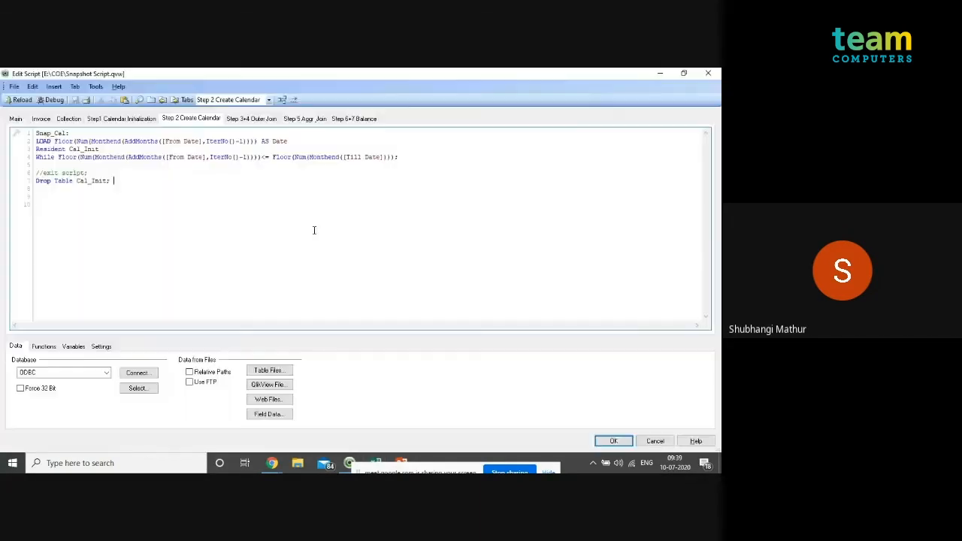
{"action": "left_click", "coordinate": [253, 121]}
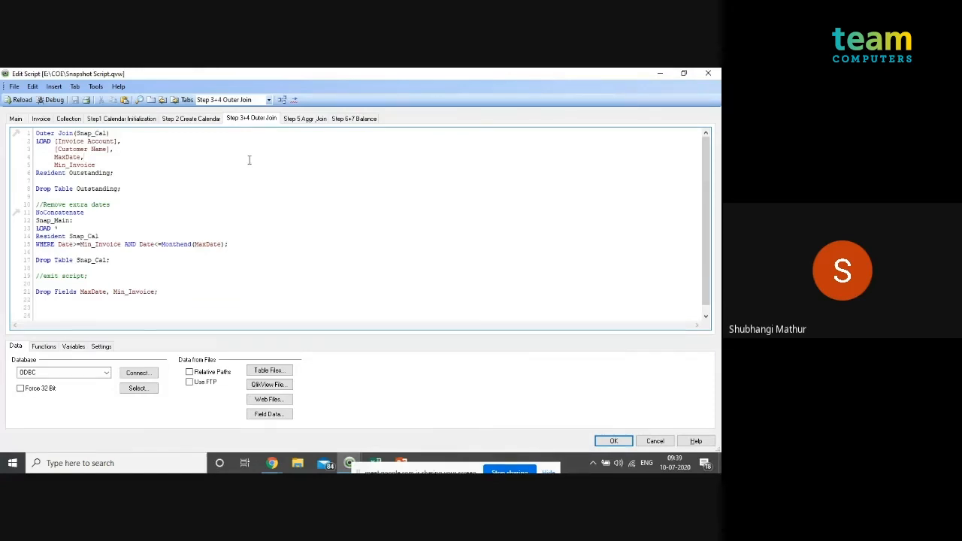
{"action": "left_click_drag", "start_coordinate": [60, 135], "coordinate": [102, 158]}
{"action": "left_click", "coordinate": [123, 163]}
{"action": "left_click", "coordinate": [104, 252]}
{"action": "triple_click", "coordinate": [156, 244]}
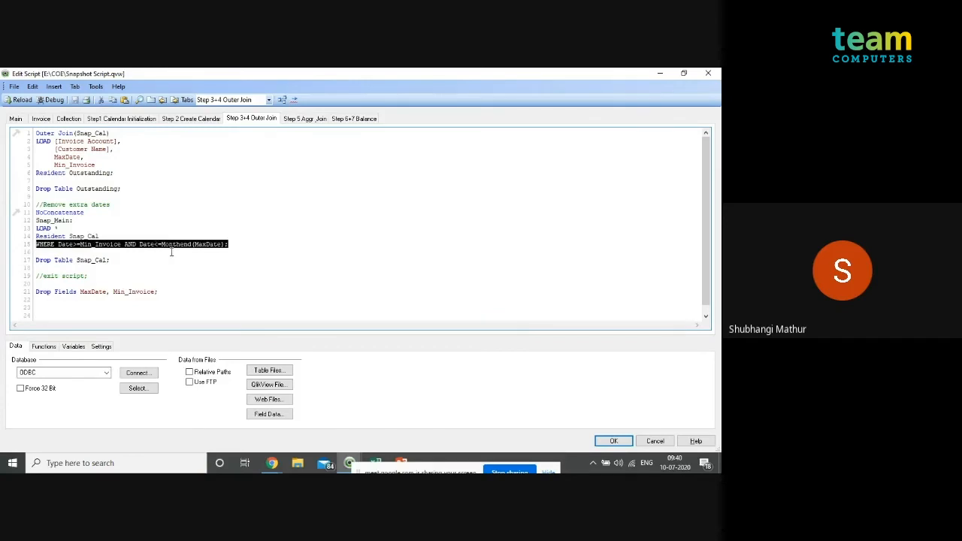
{"action": "left_click", "coordinate": [172, 252]}
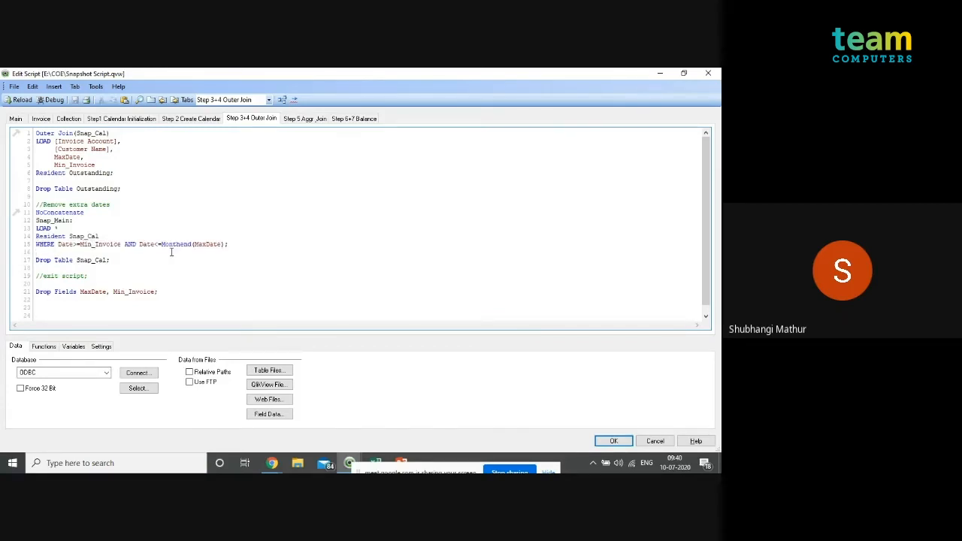
- Switch to the PowerPoint slide show and review the Steps slide
{"action": "key", "text": "alt+Tab"}
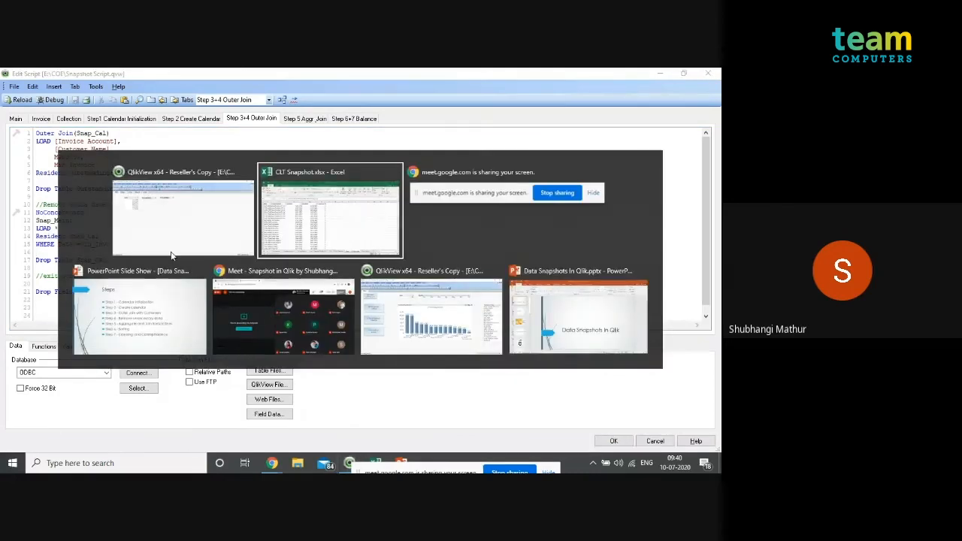
{"action": "key", "text": "Tab"}
{"action": "key", "text": "Tab"}
{"action": "key", "text": "Tab"}
{"action": "key", "text": "alt+shift+Tab"}
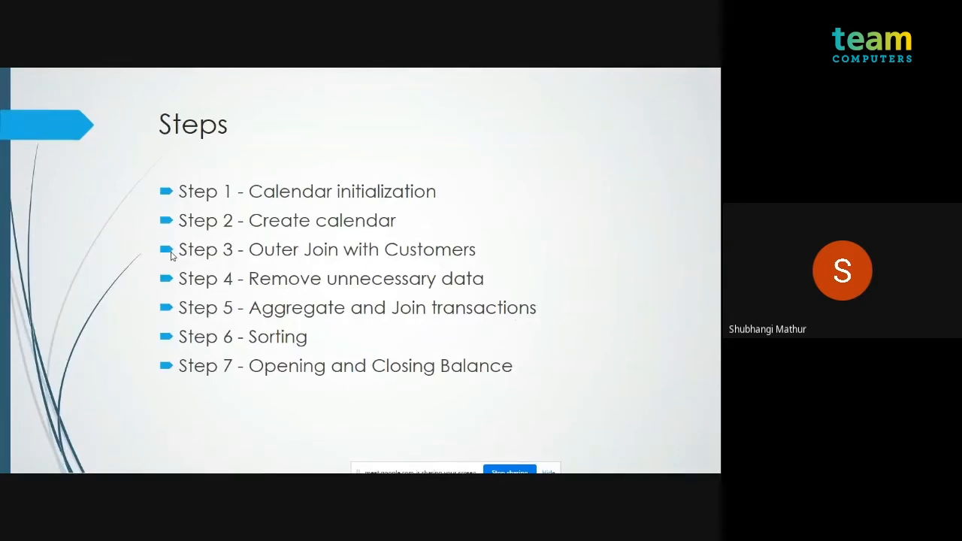
- Switch to the Excel workbook and examine the months listed for Aqua Supplies Pvt Ltd on the Closing Balance sheet
{"action": "key", "text": "alt+Tab"}
{"action": "key", "text": "Tab"}
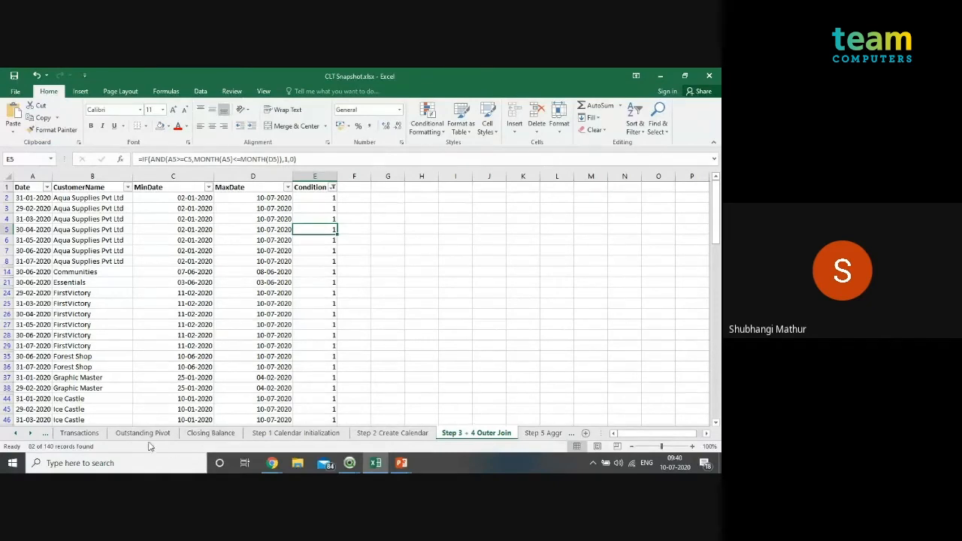
{"action": "left_click", "coordinate": [238, 434]}
{"action": "left_click", "coordinate": [42, 201]}
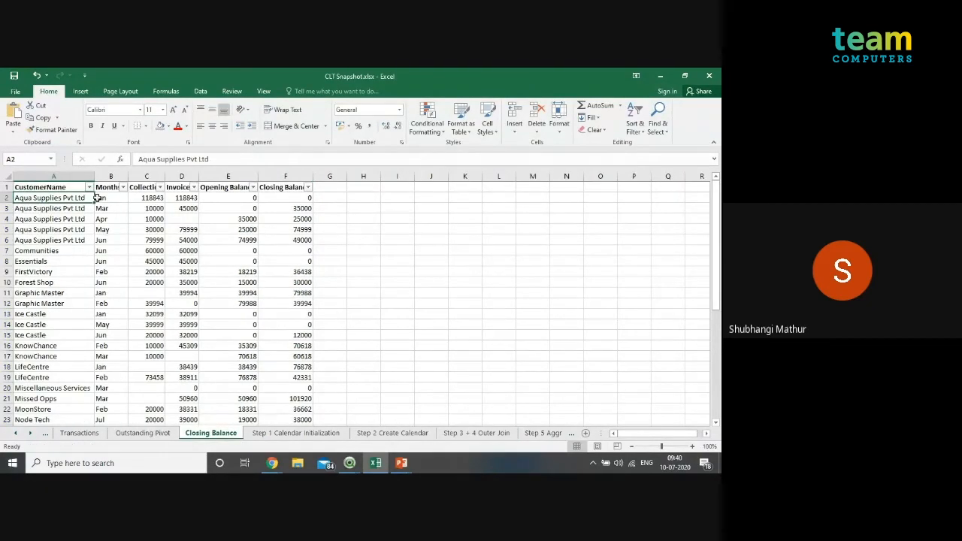
{"action": "left_click", "coordinate": [97, 198]}
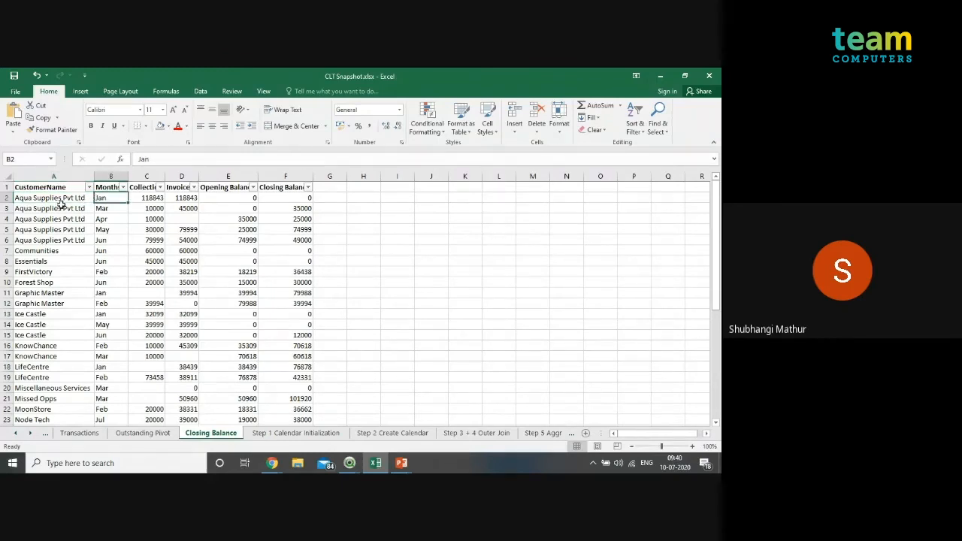
{"action": "left_click", "coordinate": [62, 206]}
{"action": "left_click", "coordinate": [124, 208]}
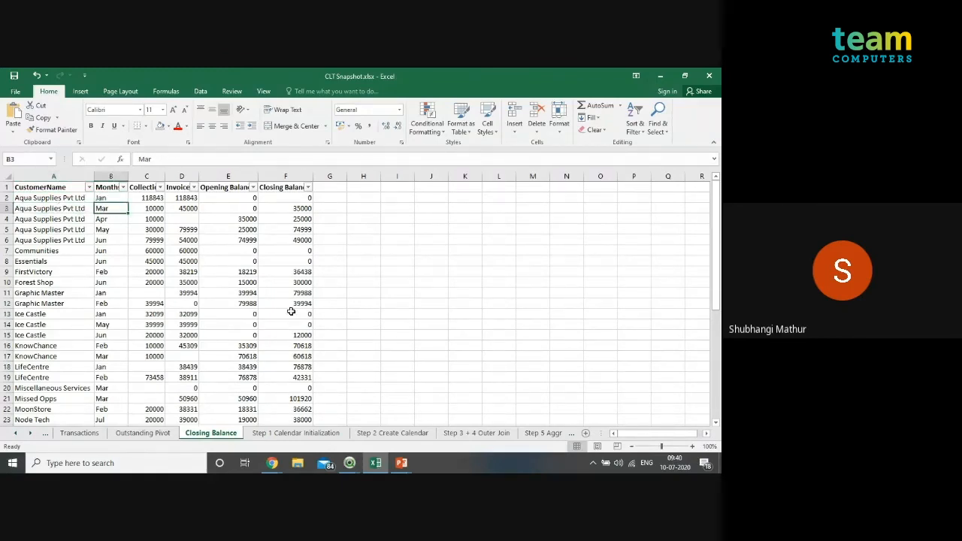
{"action": "left_click", "coordinate": [47, 227]}
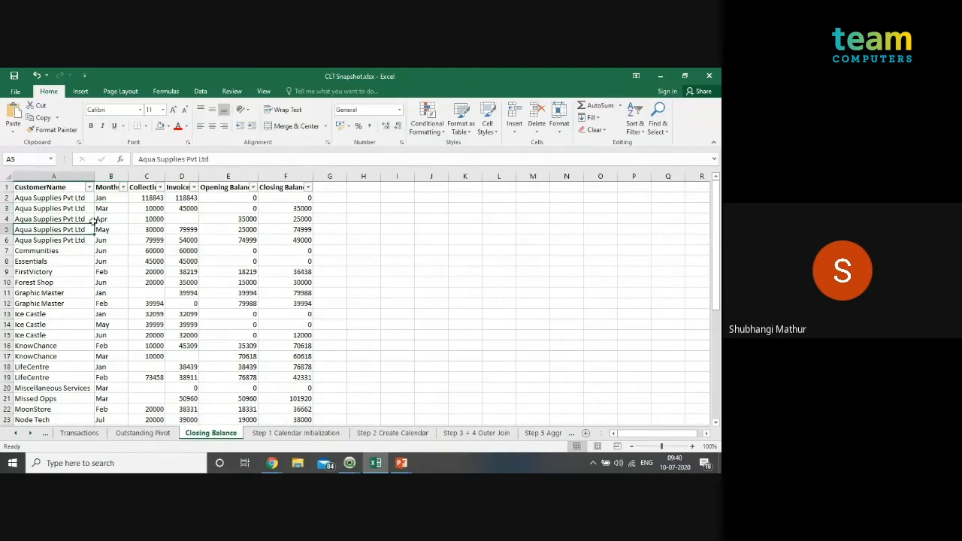
{"action": "left_click", "coordinate": [100, 220]}
- View the Step 5 Aggr Join sheet, and review the matching Step 5 Aggr & Join script in the QlikView script editor
{"action": "left_click", "coordinate": [500, 435]}
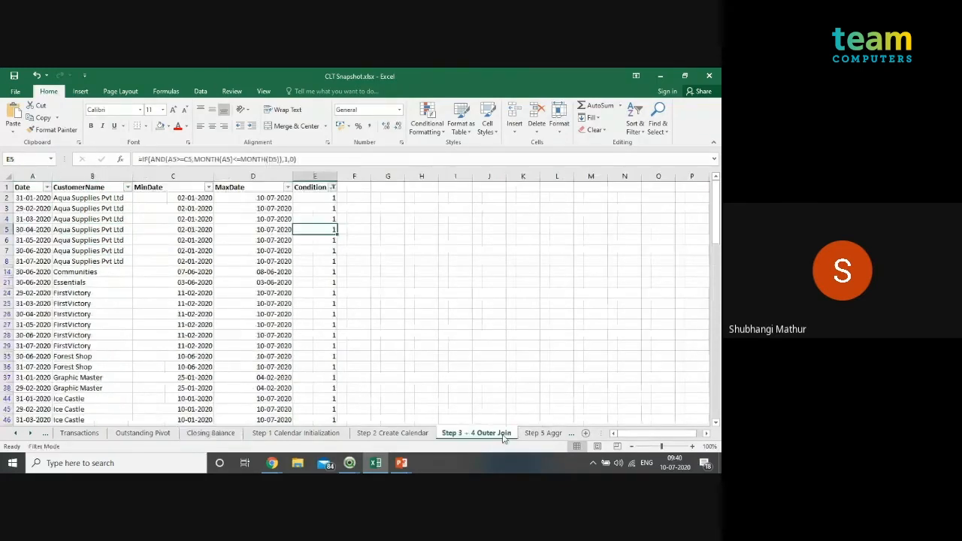
{"action": "left_click", "coordinate": [543, 434]}
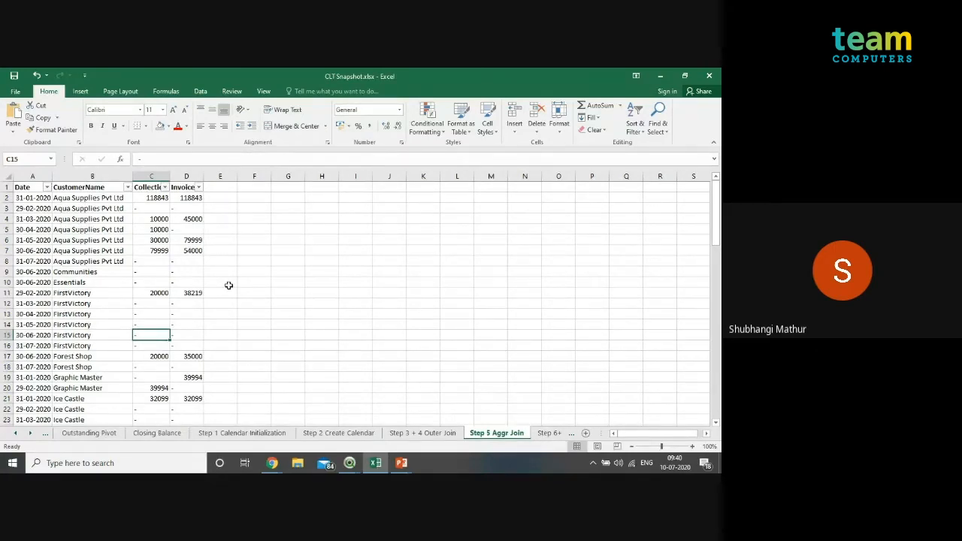
{"action": "key", "text": "alt+Tab"}
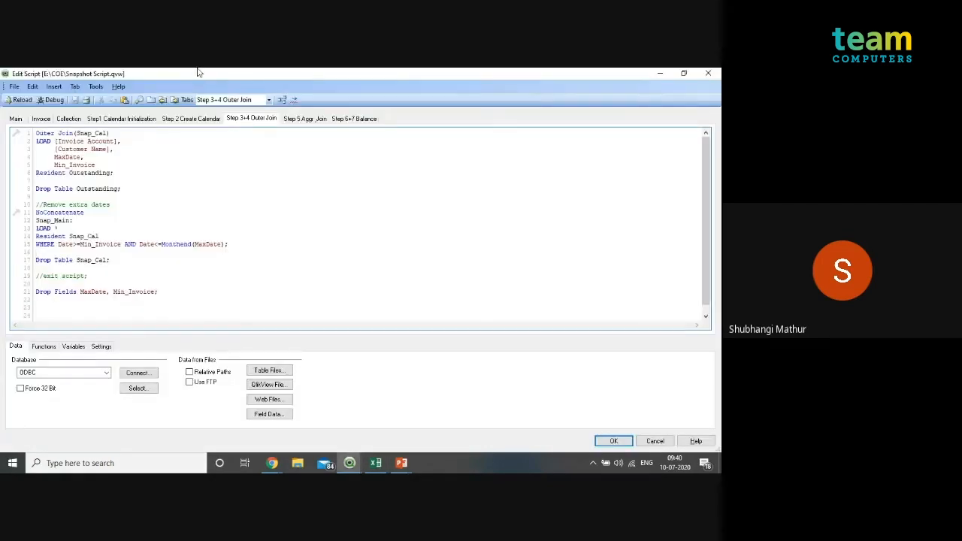
{"action": "left_click", "coordinate": [304, 119]}
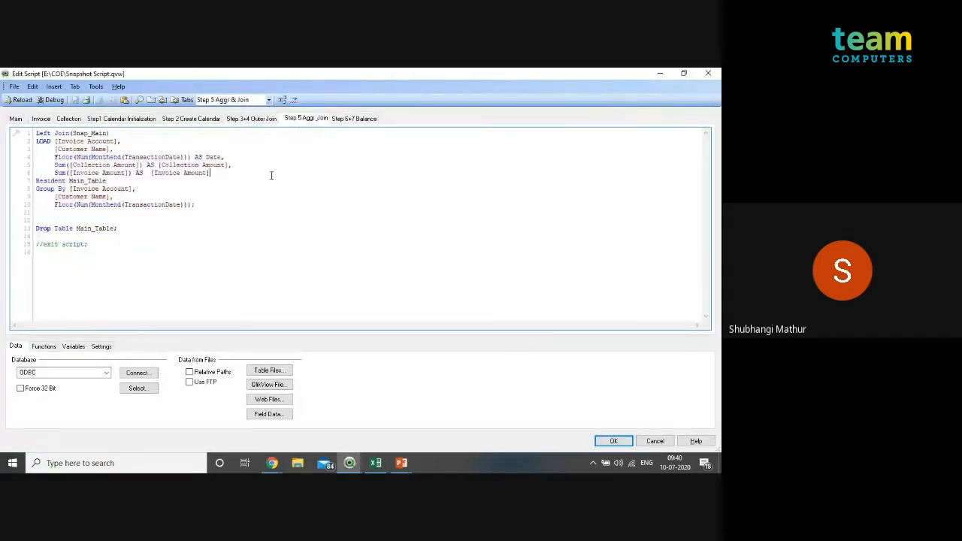
{"action": "double_click", "coordinate": [71, 141]}
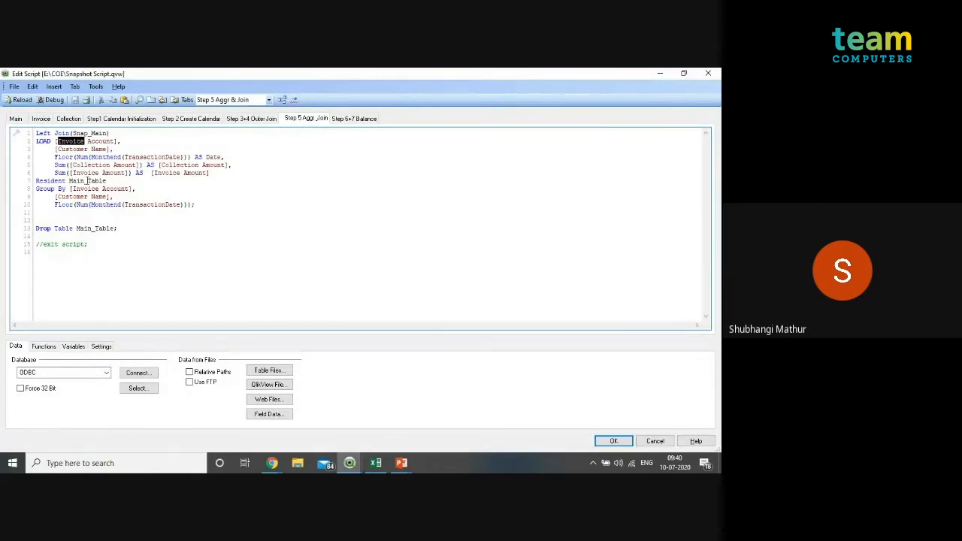
{"action": "left_click", "coordinate": [91, 190]}
- Revisit the Steps slide in PowerPoint, and examine the Aqua Supplies Pvt Ltd rows on Excel's Step 6+ 7 Balance sheet
{"action": "key", "text": "alt+Tab"}
{"action": "key", "text": "alt+Tab"}
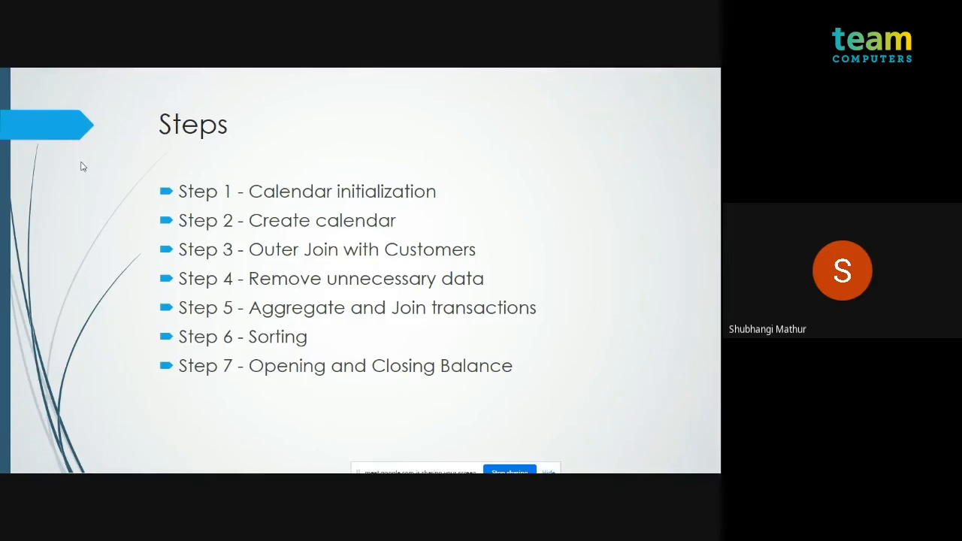
{"action": "key", "text": "alt+Tab"}
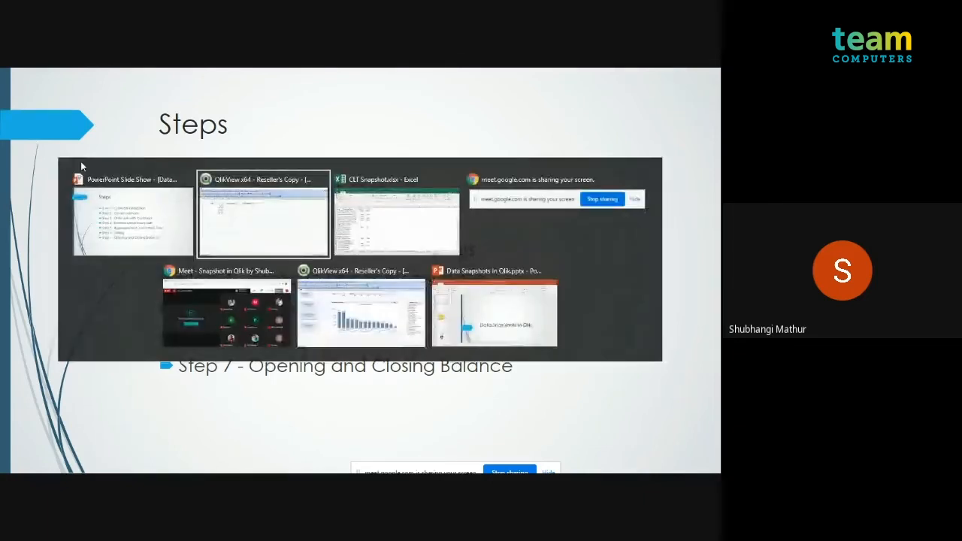
{"action": "key", "text": "alt+Tab"}
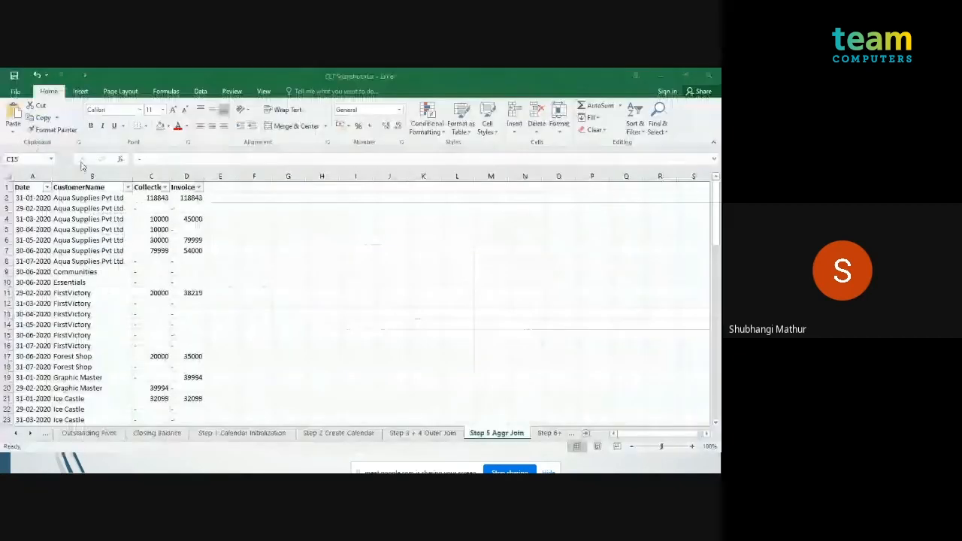
{"action": "left_click", "coordinate": [539, 434]}
{"action": "left_click", "coordinate": [318, 284]}
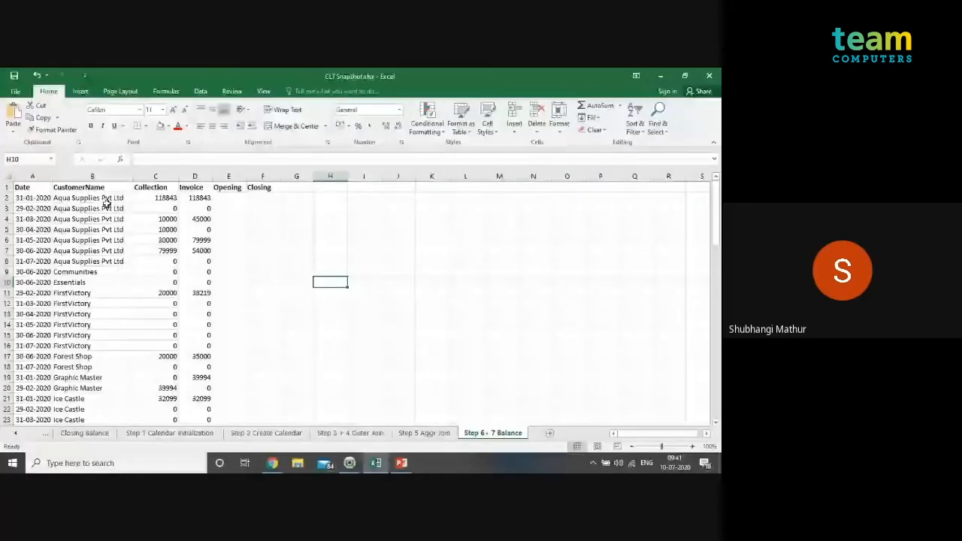
{"action": "left_click", "coordinate": [107, 200]}
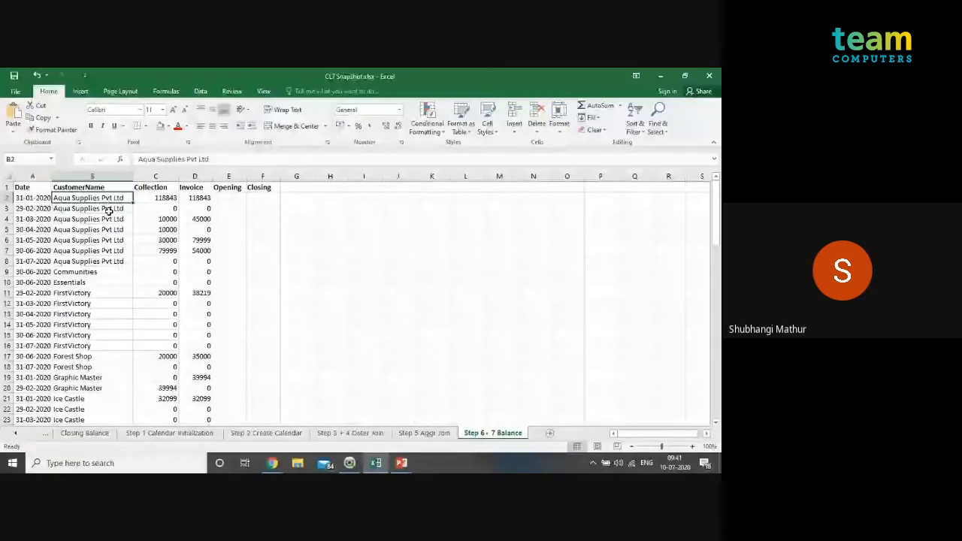
{"action": "left_click", "coordinate": [109, 210]}
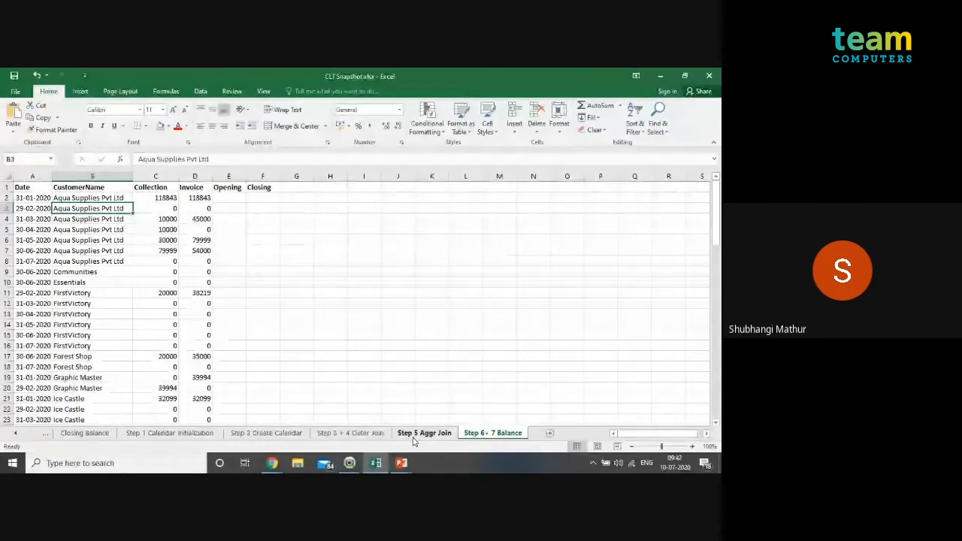
- Compare row 3's Collection and Invoice entries on the Step 5 Aggr Join sheet with the formulas on the Step 6+ 7 Balance sheet
{"action": "left_click", "coordinate": [424, 433]}
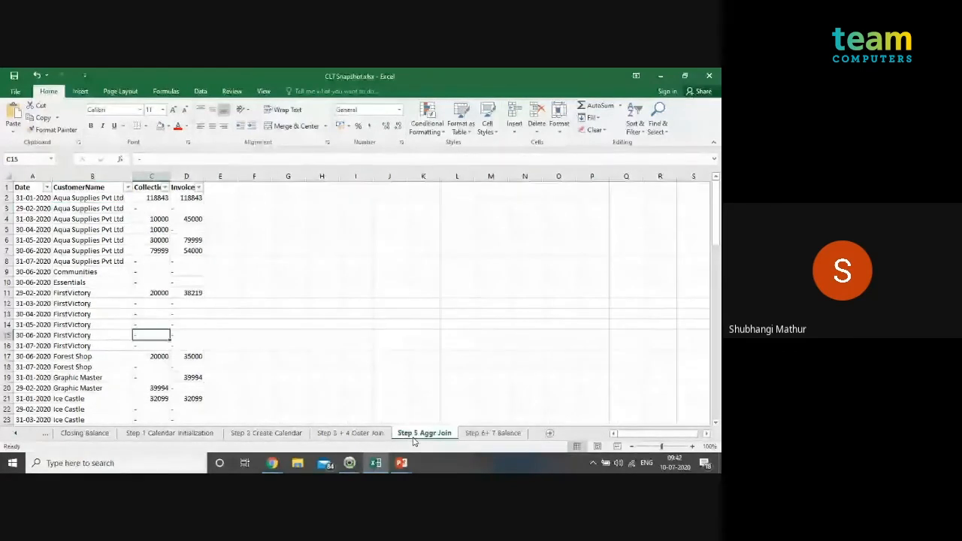
{"action": "left_click", "coordinate": [153, 209]}
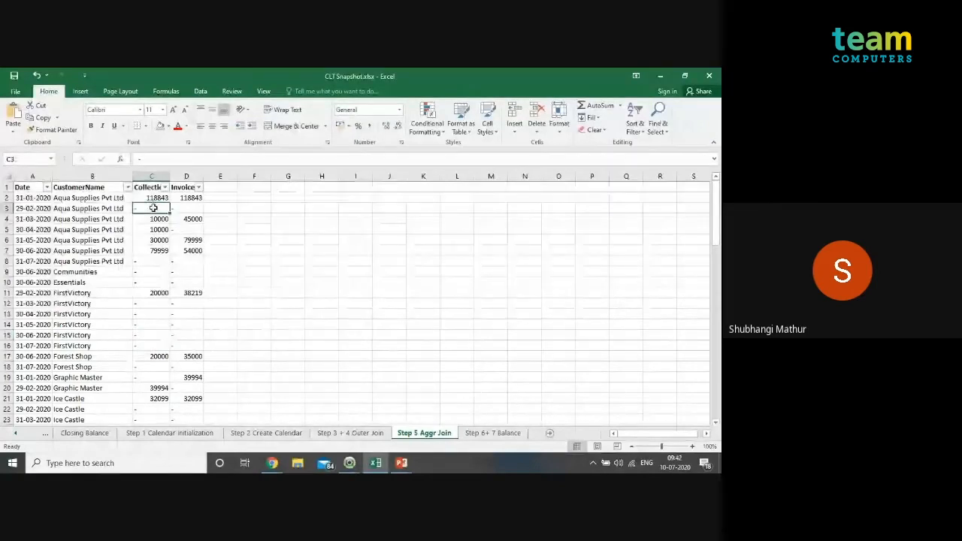
{"action": "left_click", "coordinate": [355, 345]}
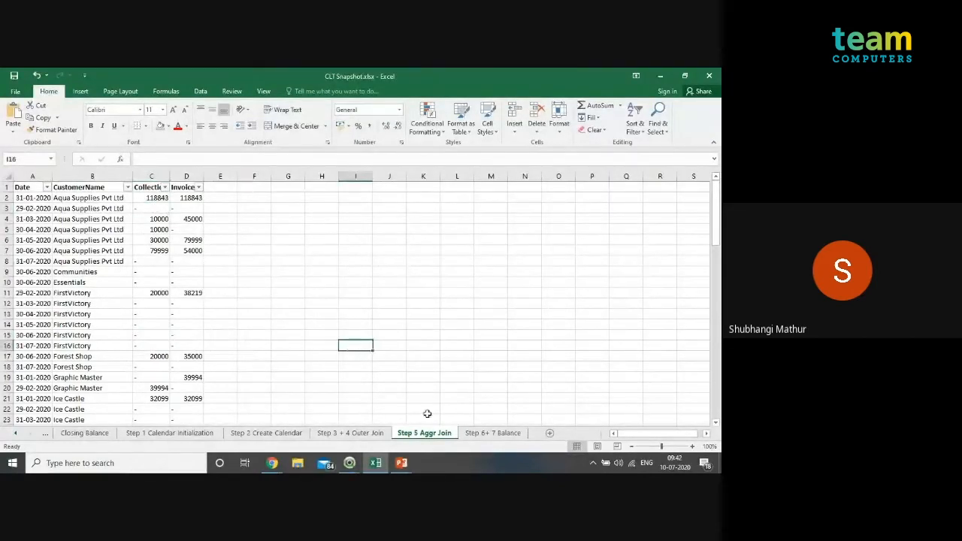
{"action": "left_click", "coordinate": [492, 433]}
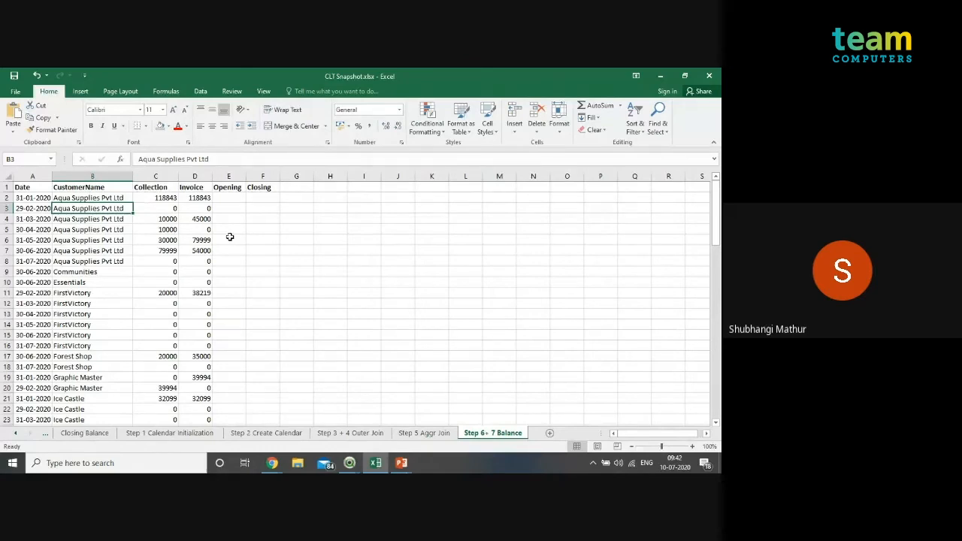
{"action": "left_click", "coordinate": [167, 208]}
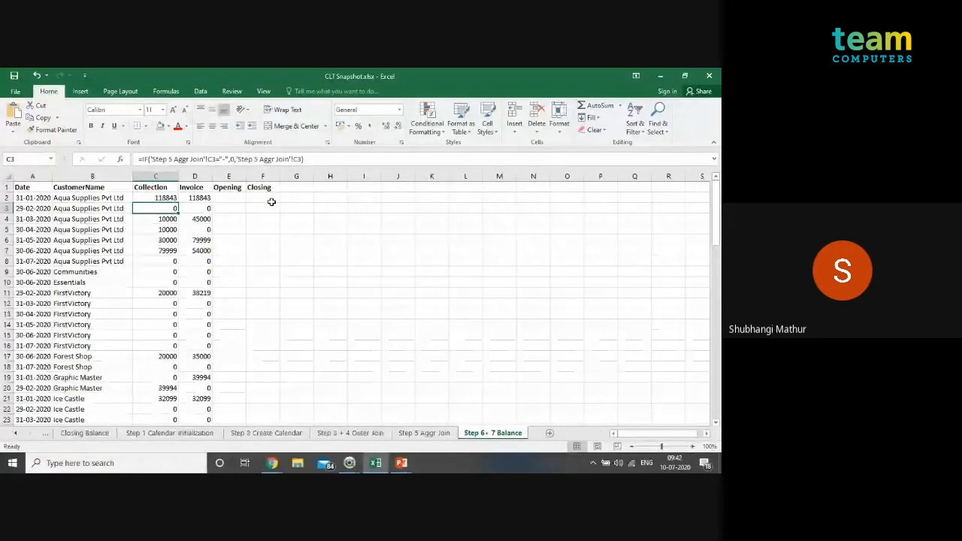
{"action": "key", "text": "Right"}
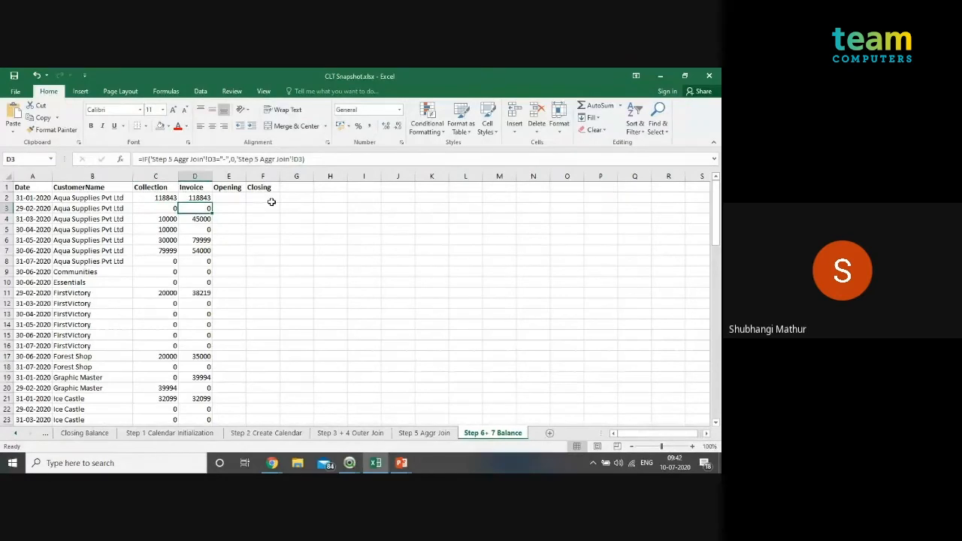
- Enter =IF(B2=B1,F1,0) in Opening cell E2 and fill the formula down the column
{"action": "key", "text": "Up"}
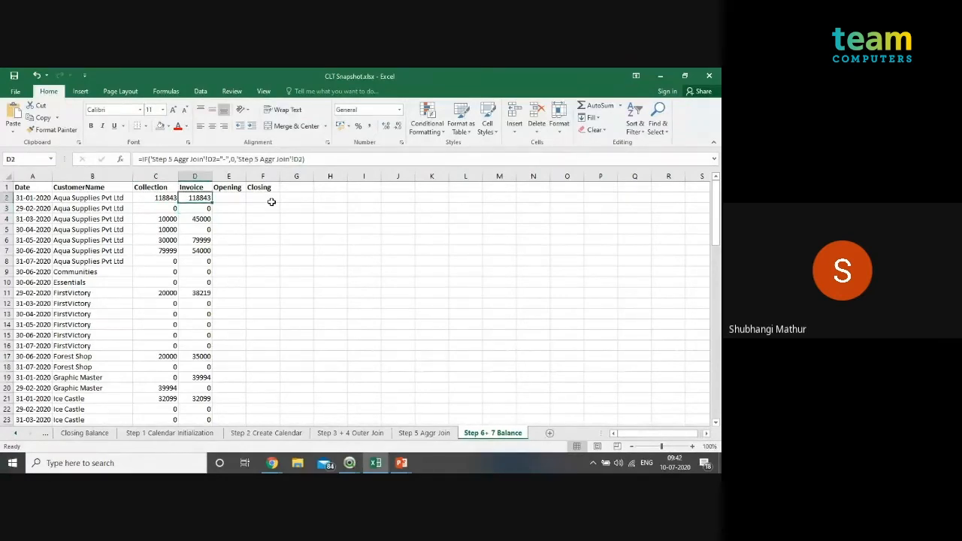
{"action": "key", "text": "Right"}
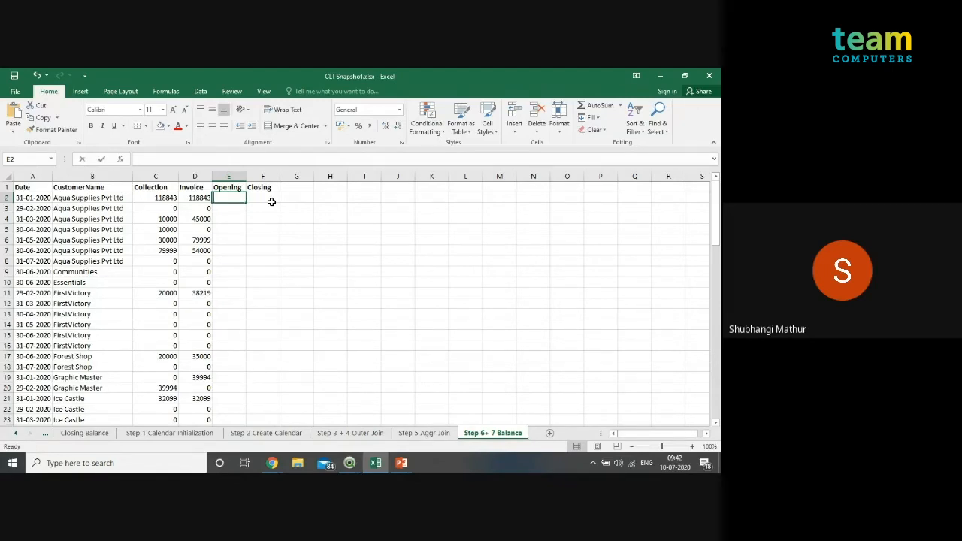
{"action": "type", "text": "=IF("}
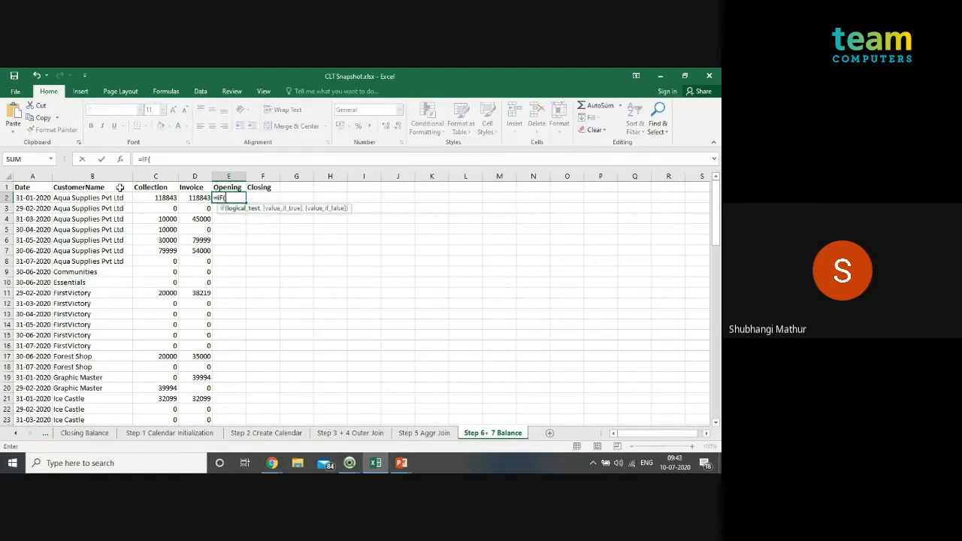
{"action": "left_click", "coordinate": [119, 198]}
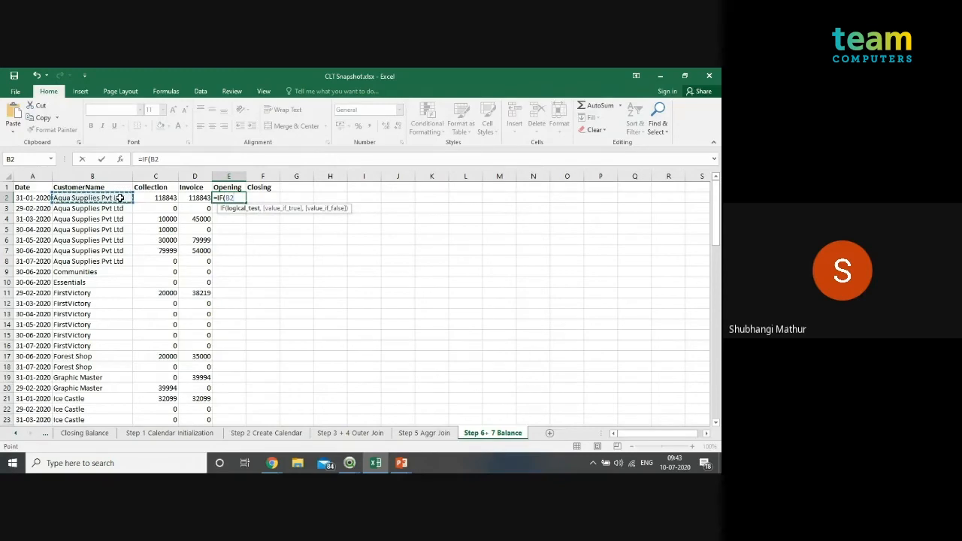
{"action": "type", "text": "="}
{"action": "left_click", "coordinate": [114, 188]}
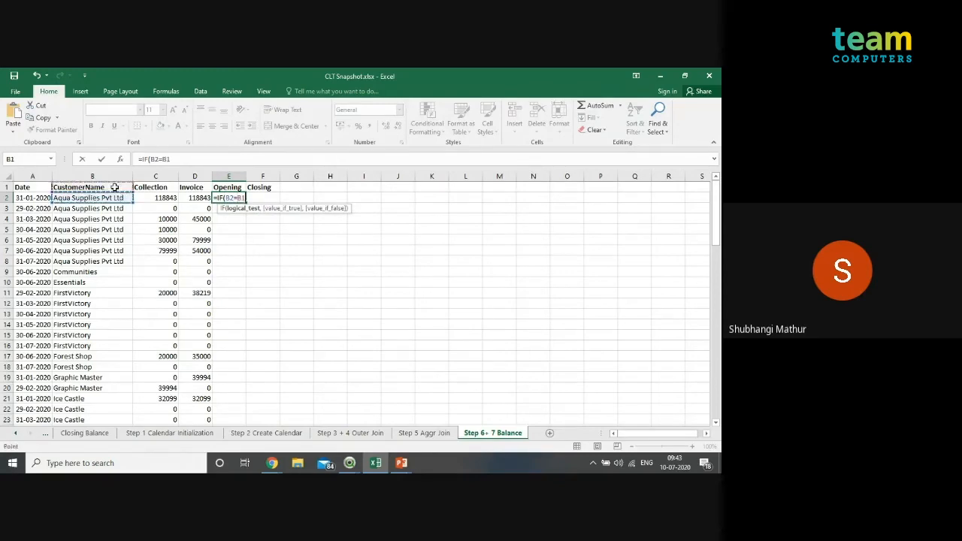
{"action": "type", "text": ","}
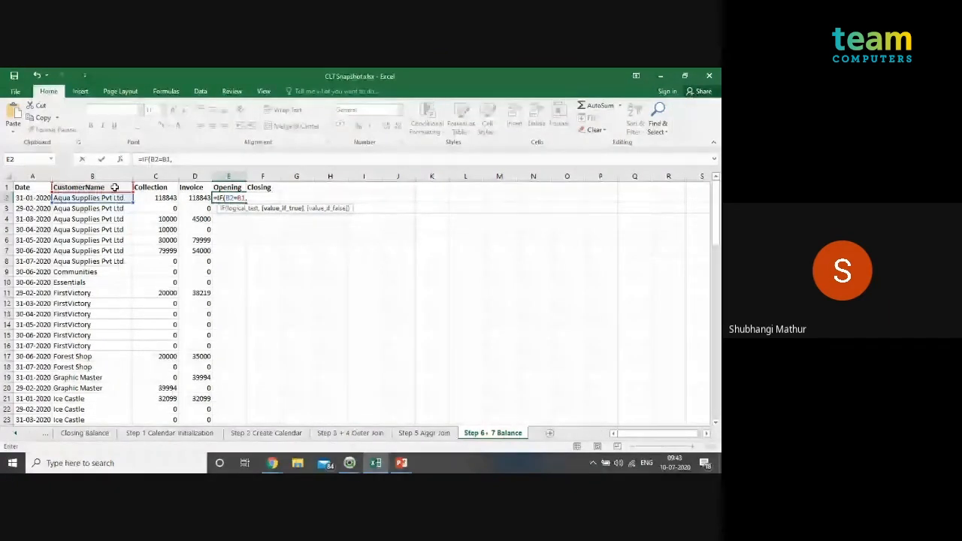
{"action": "left_click", "coordinate": [272, 189]}
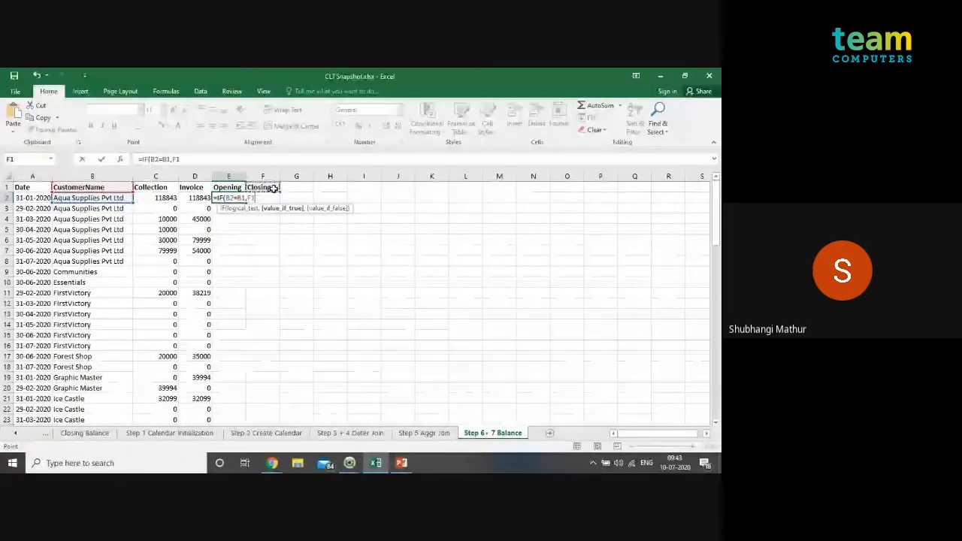
{"action": "type", "text": ",0"}
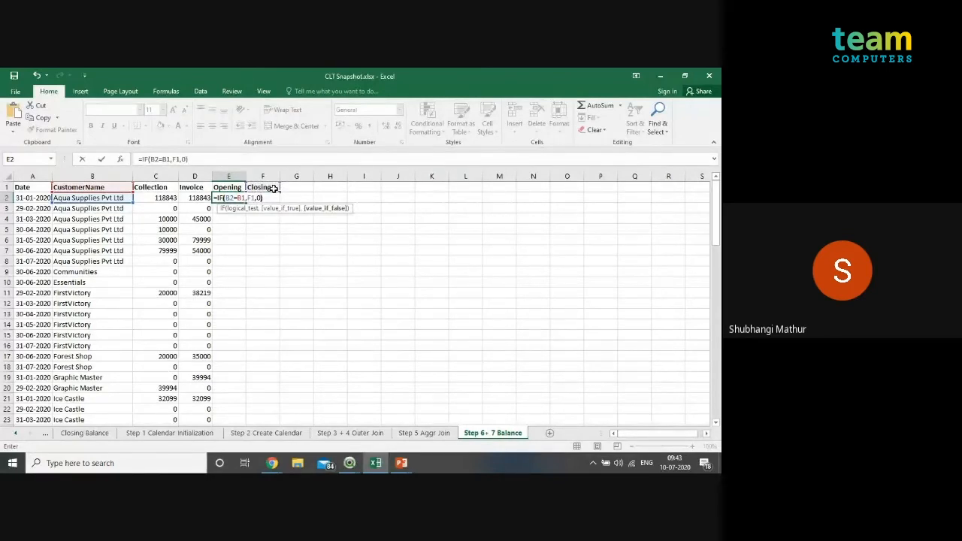
{"action": "key", "text": "Return"}
{"action": "left_click", "coordinate": [228, 197]}
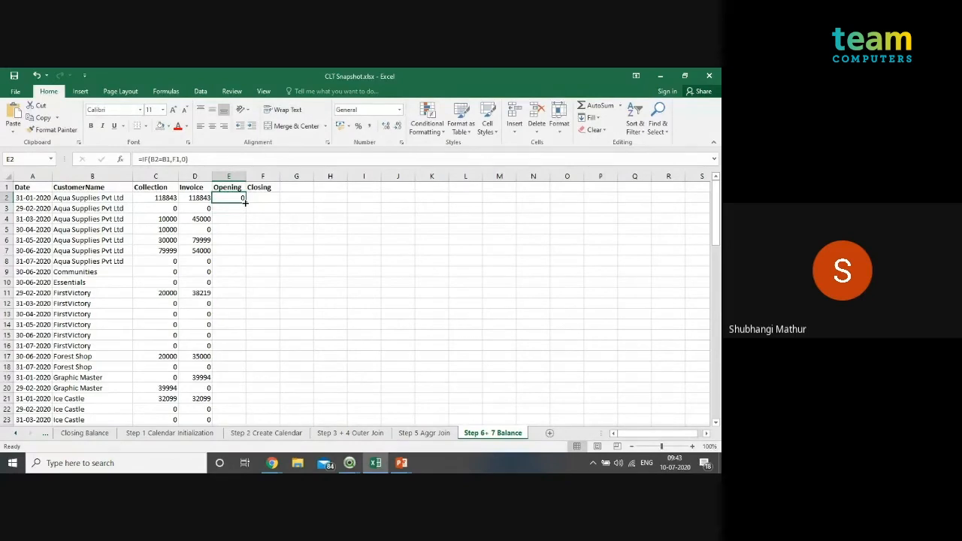
{"action": "double_click", "coordinate": [245, 202]}
- Enter =E2+D2-C2 in Closing cell F2 and fill the formula down the column
{"action": "left_click", "coordinate": [263, 198]}
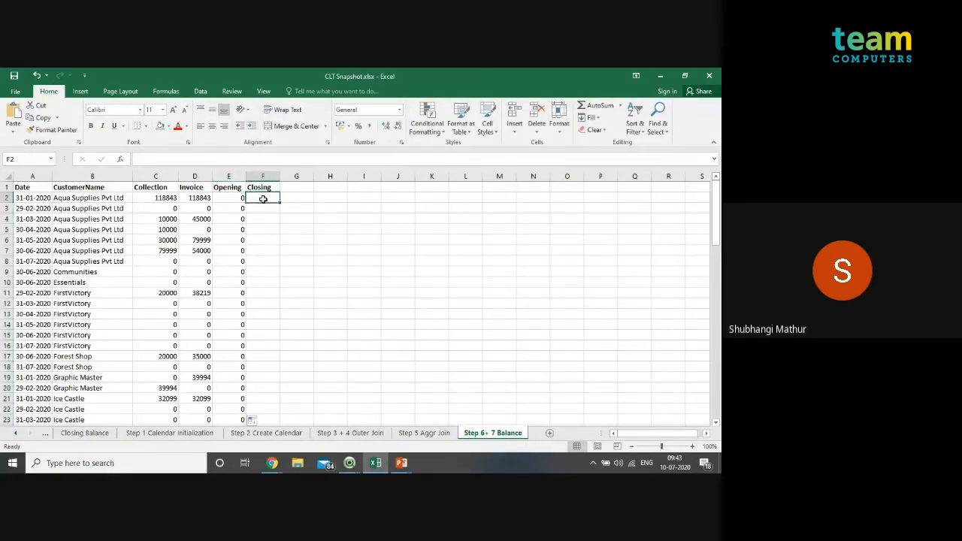
{"action": "type", "text": "="}
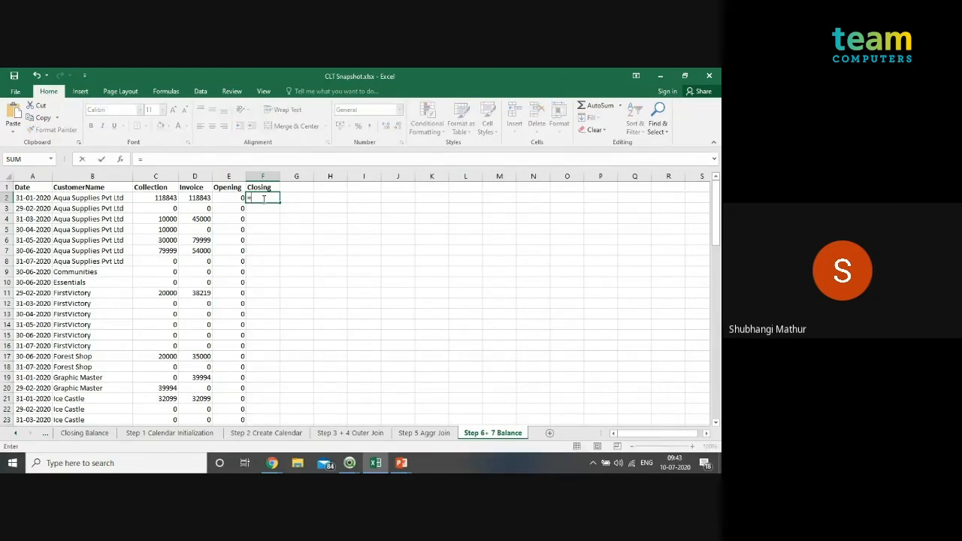
{"action": "left_click", "coordinate": [239, 197]}
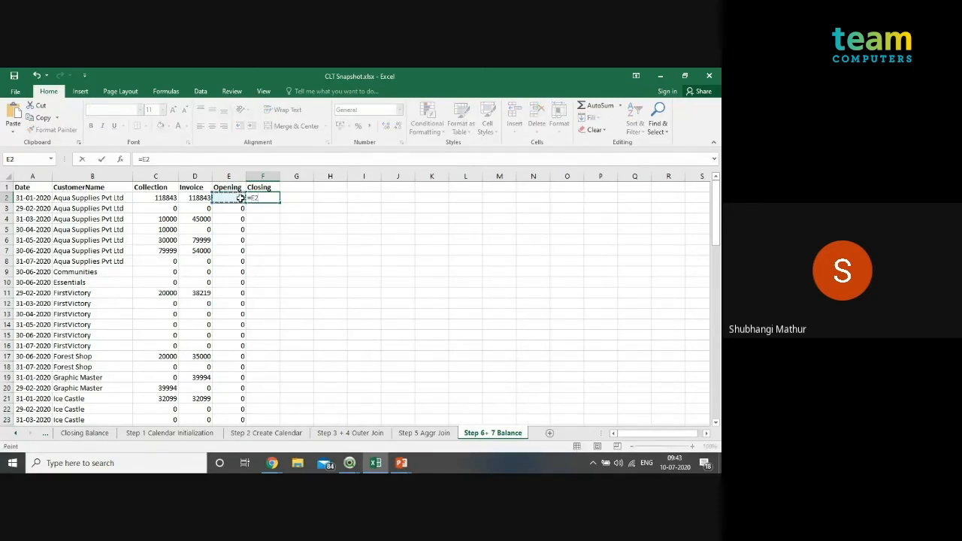
{"action": "type", "text": "+"}
{"action": "left_click", "coordinate": [201, 198]}
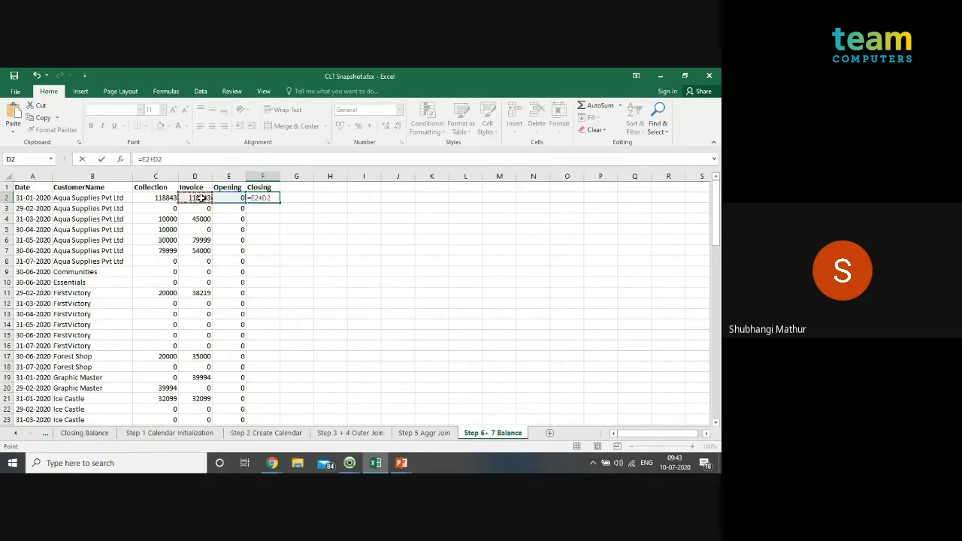
{"action": "type", "text": "-"}
{"action": "left_click", "coordinate": [153, 198]}
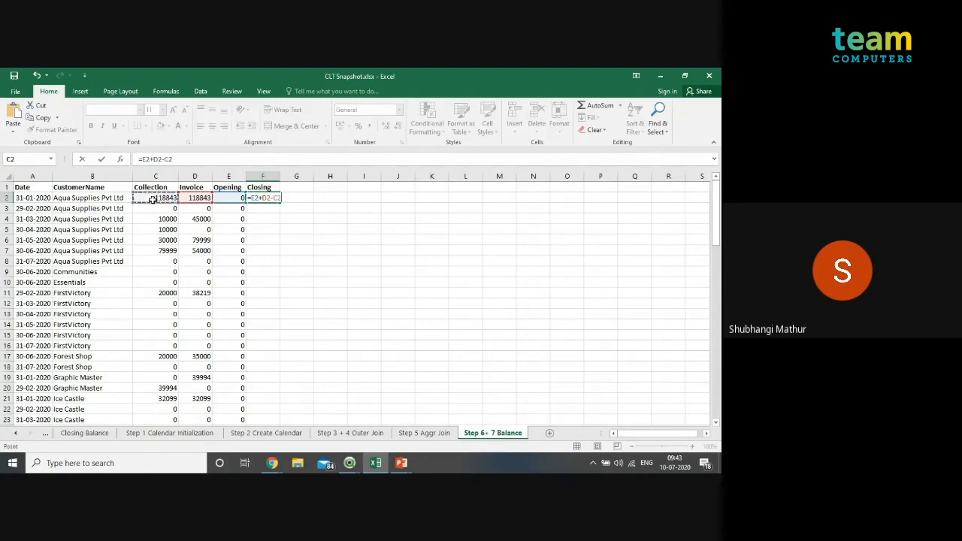
{"action": "key", "text": "Return"}
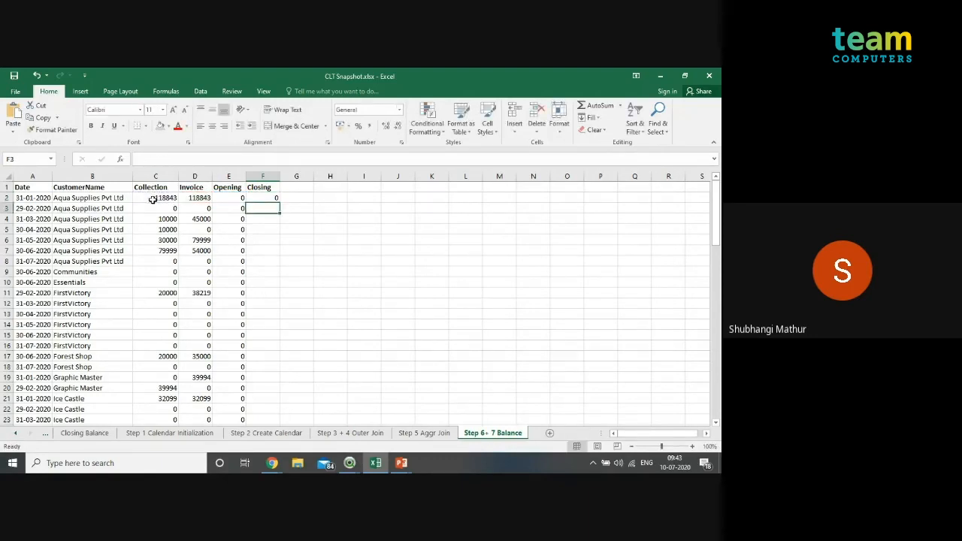
{"action": "left_click", "coordinate": [275, 198]}
{"action": "double_click", "coordinate": [280, 203]}
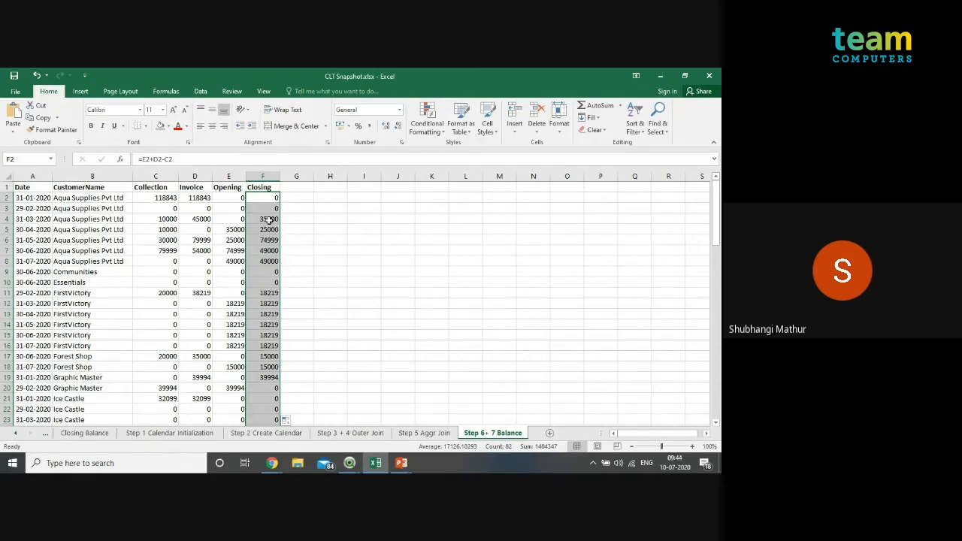
- Examine the Closing balances in the Aqua Supplies Pvt Ltd rows, and switch to PowerPoint to view the Peek Function slide
{"action": "left_click", "coordinate": [269, 220]}
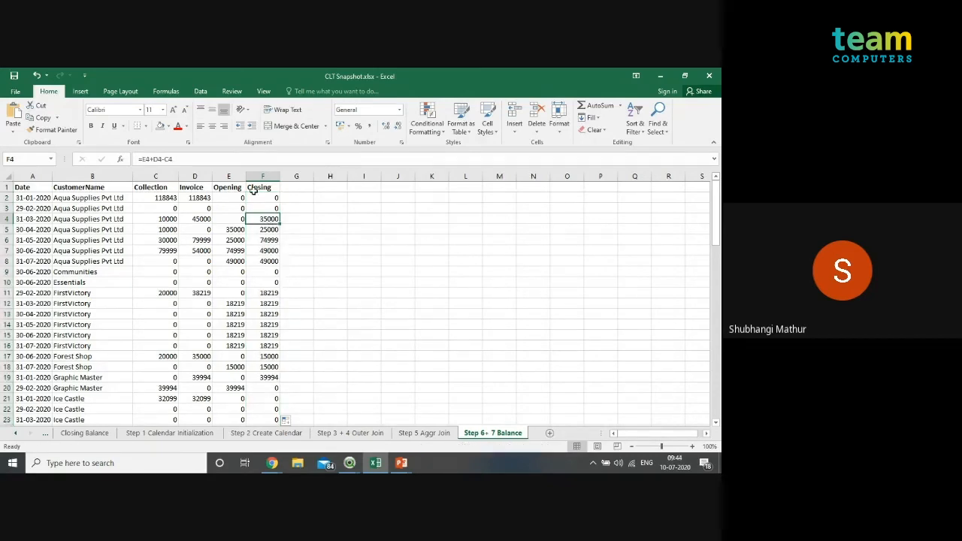
{"action": "left_click", "coordinate": [90, 263]}
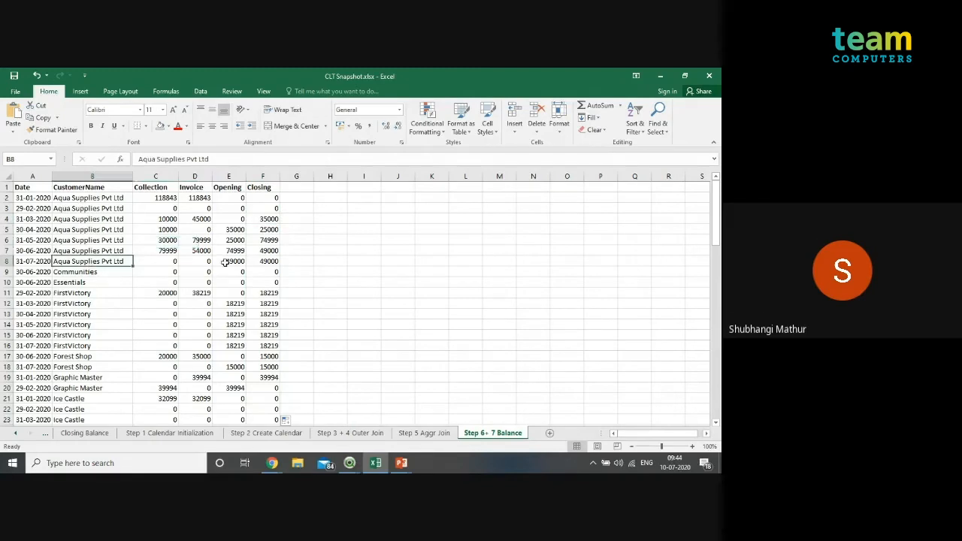
{"action": "left_click", "coordinate": [268, 261]}
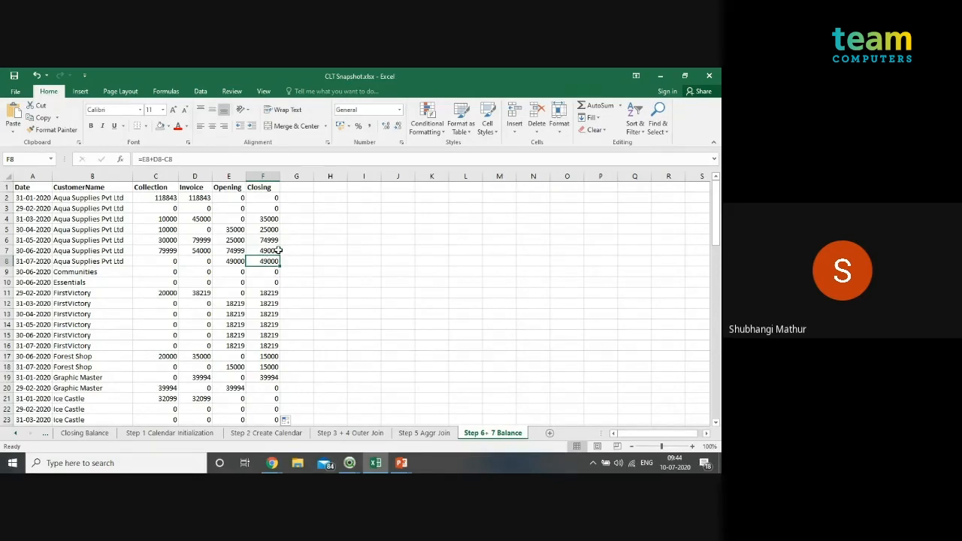
{"action": "key", "text": "Up"}
{"action": "key", "text": "Up"}
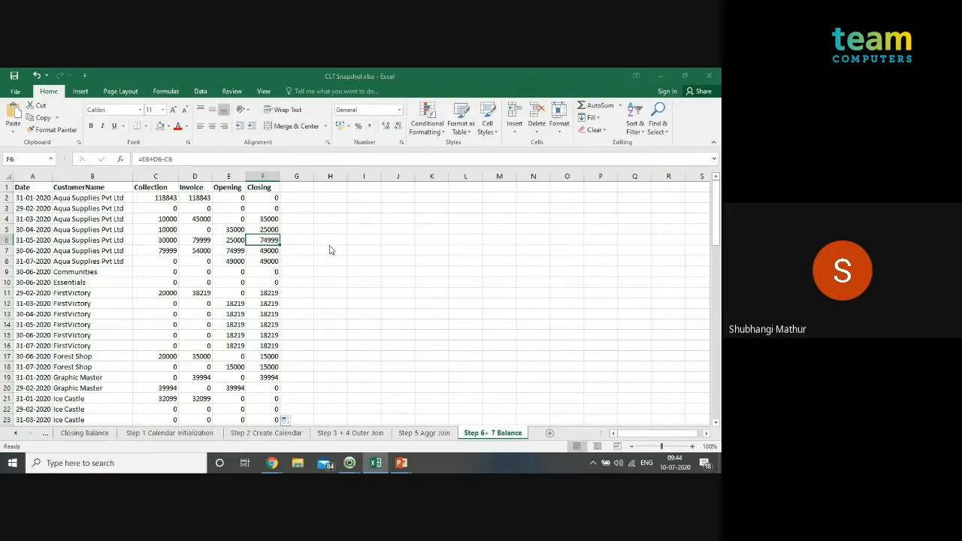
{"action": "key", "text": "alt+Tab"}
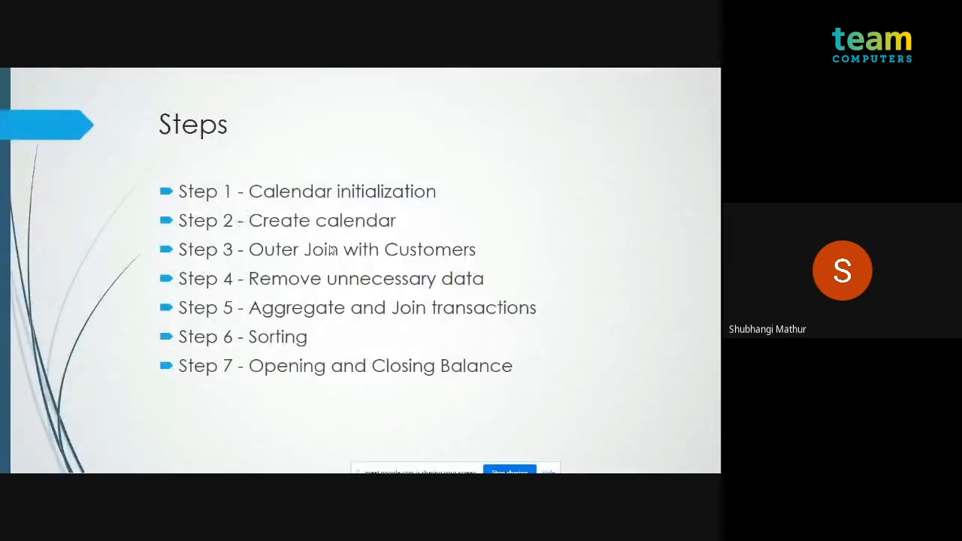
{"action": "key", "text": "Right"}
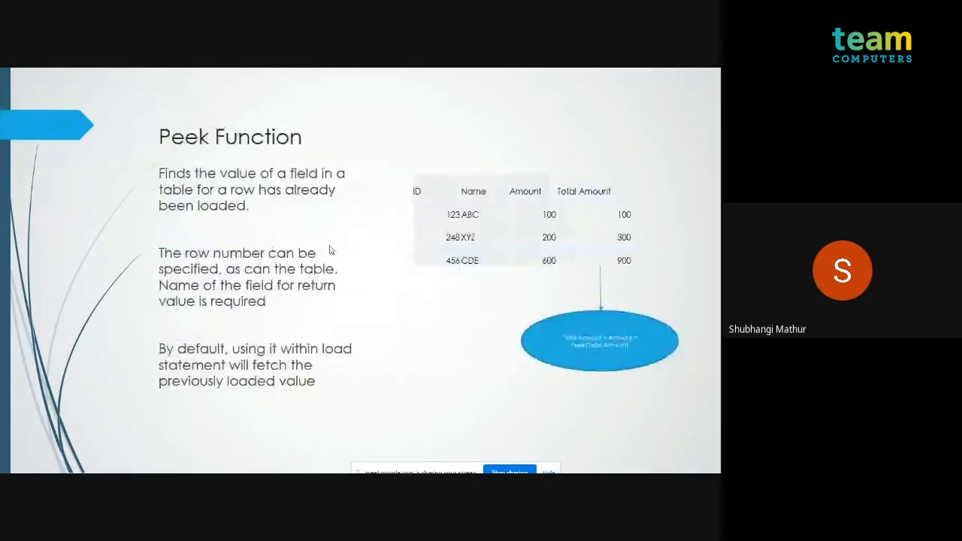